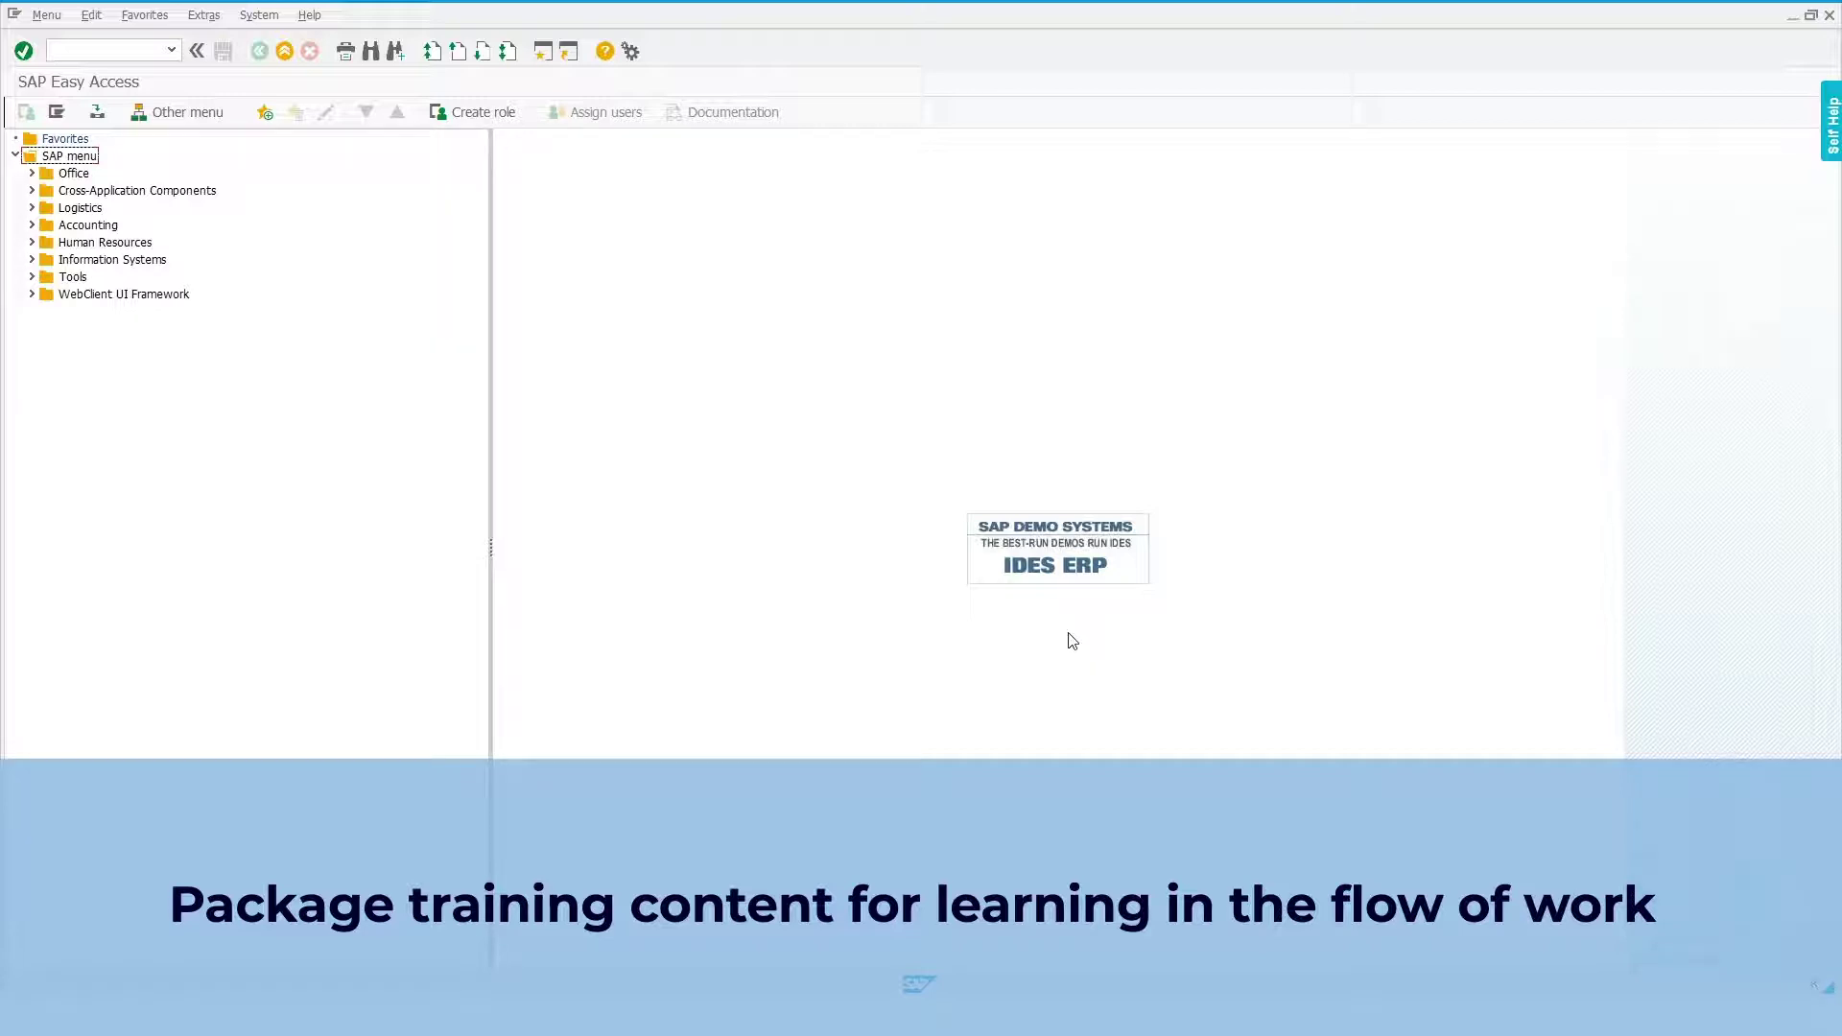
# - Show the Whatfix task list: five guided tasks complete, 'What's new in the S4 HANA upgrade' pending
pyautogui.click(1132, 700)
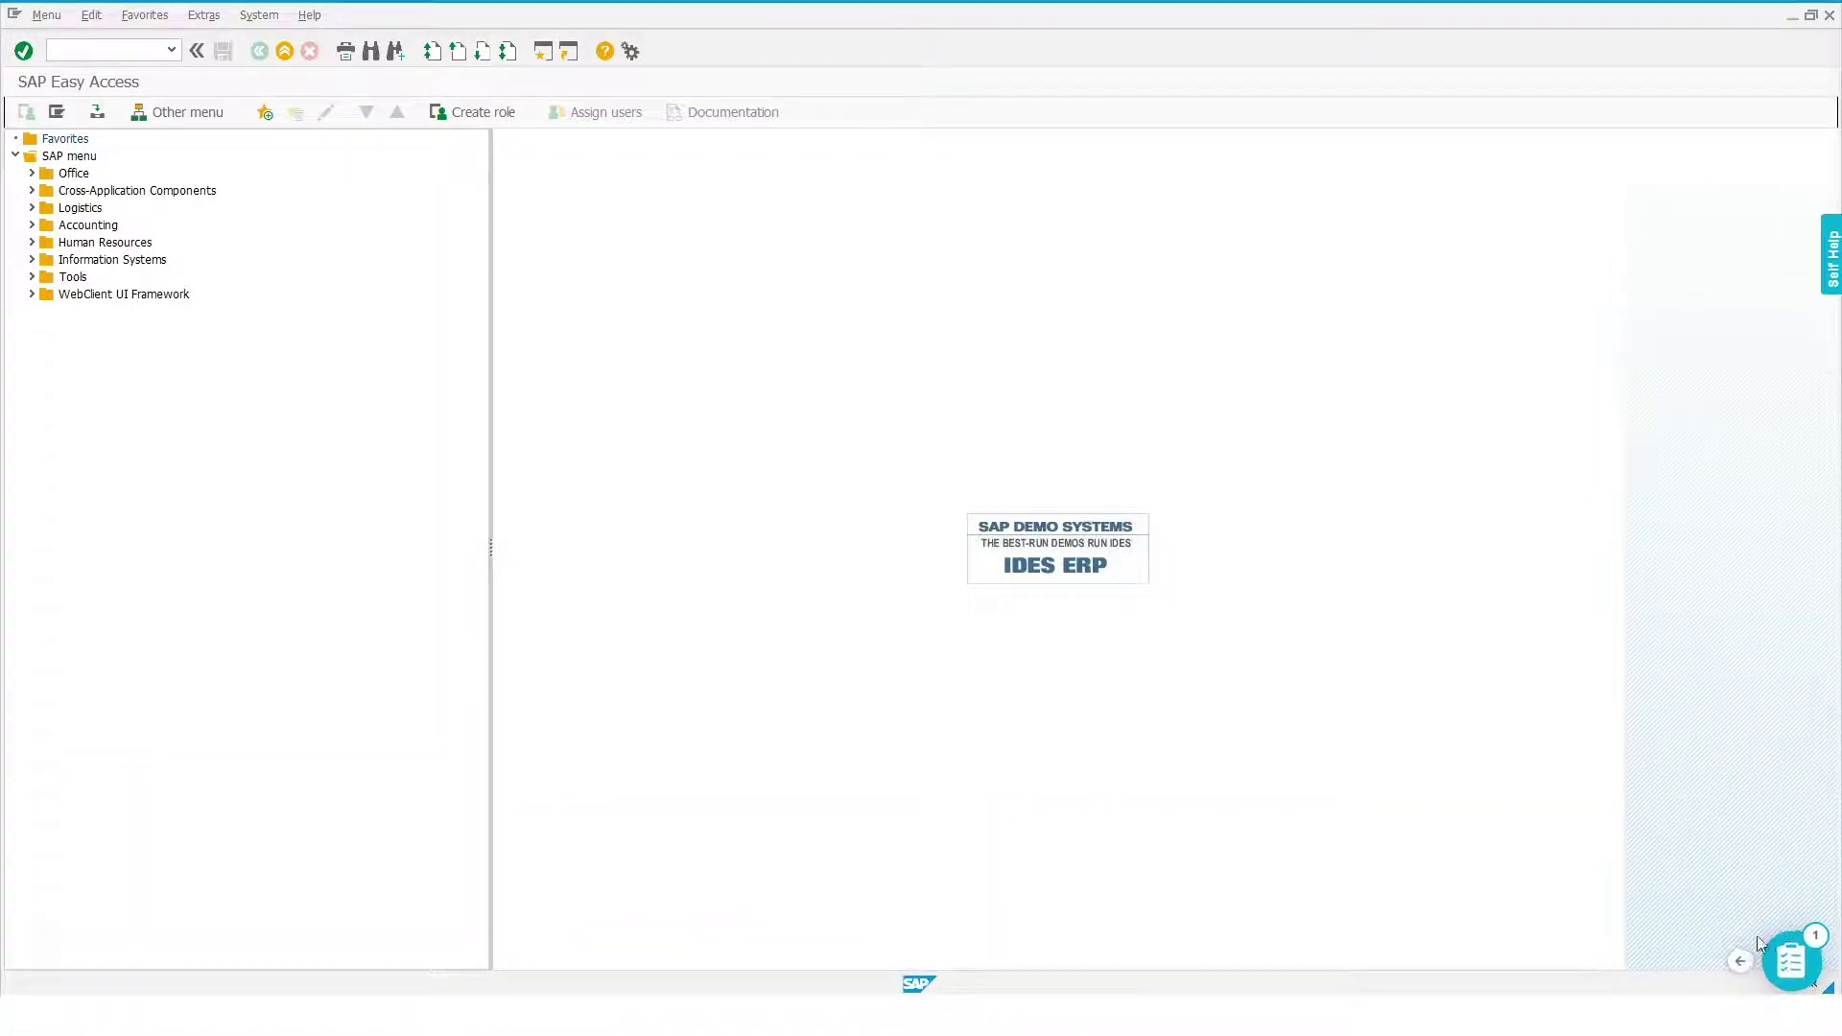
pyautogui.click(1795, 962)
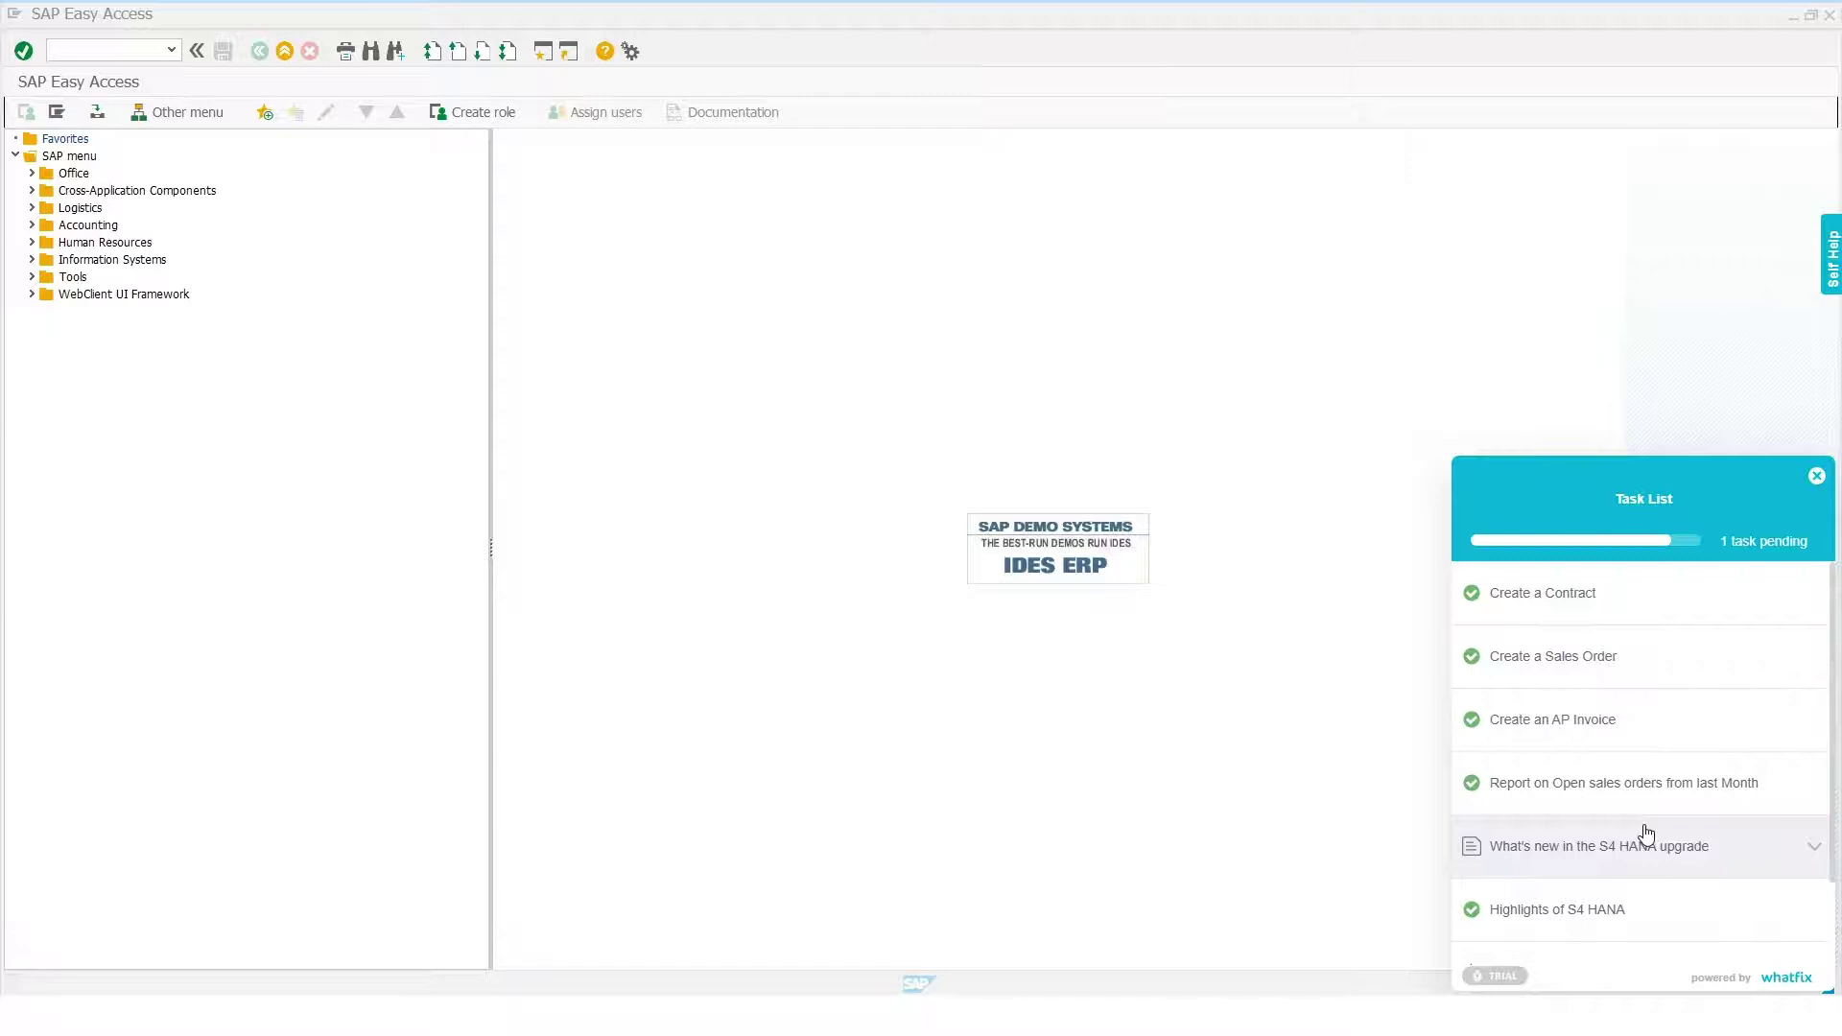
# - Start the Create a Contract guided tour and run transaction VA41
pyautogui.click(1523, 622)
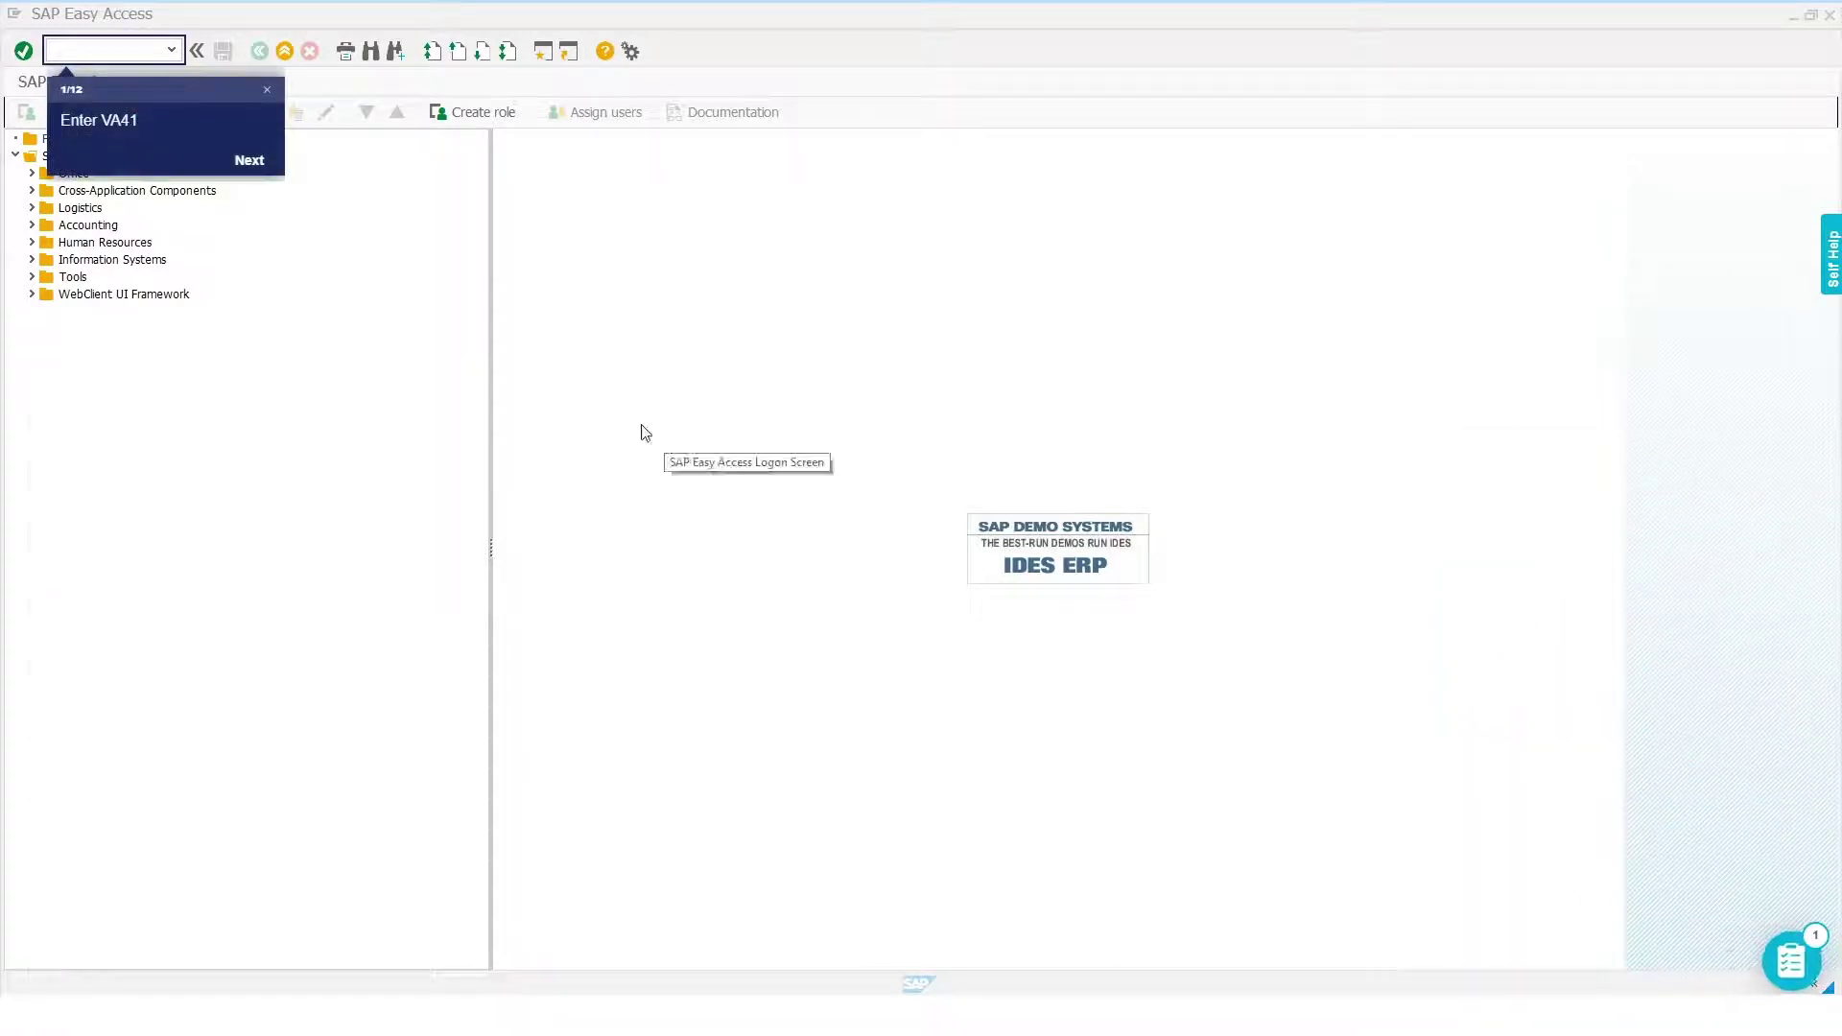
pyautogui.click(122, 52)
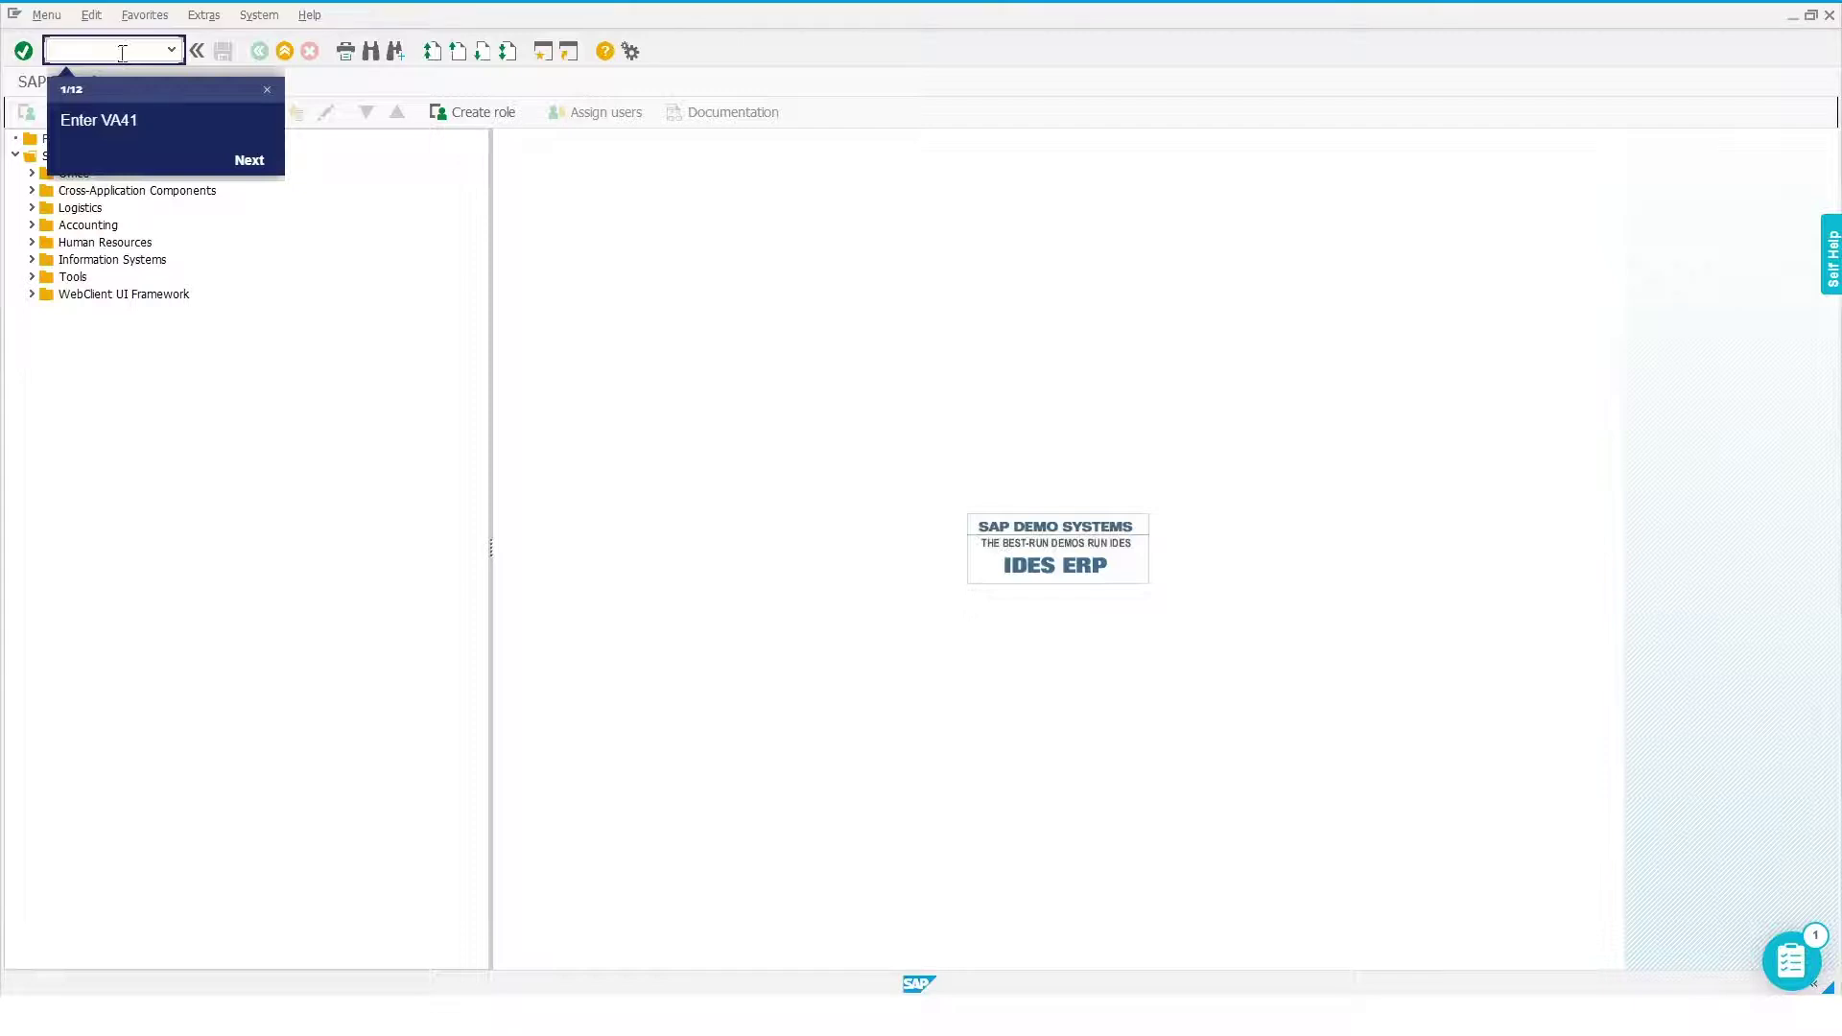
pyautogui.write('VA41')
pyautogui.click(246, 161)
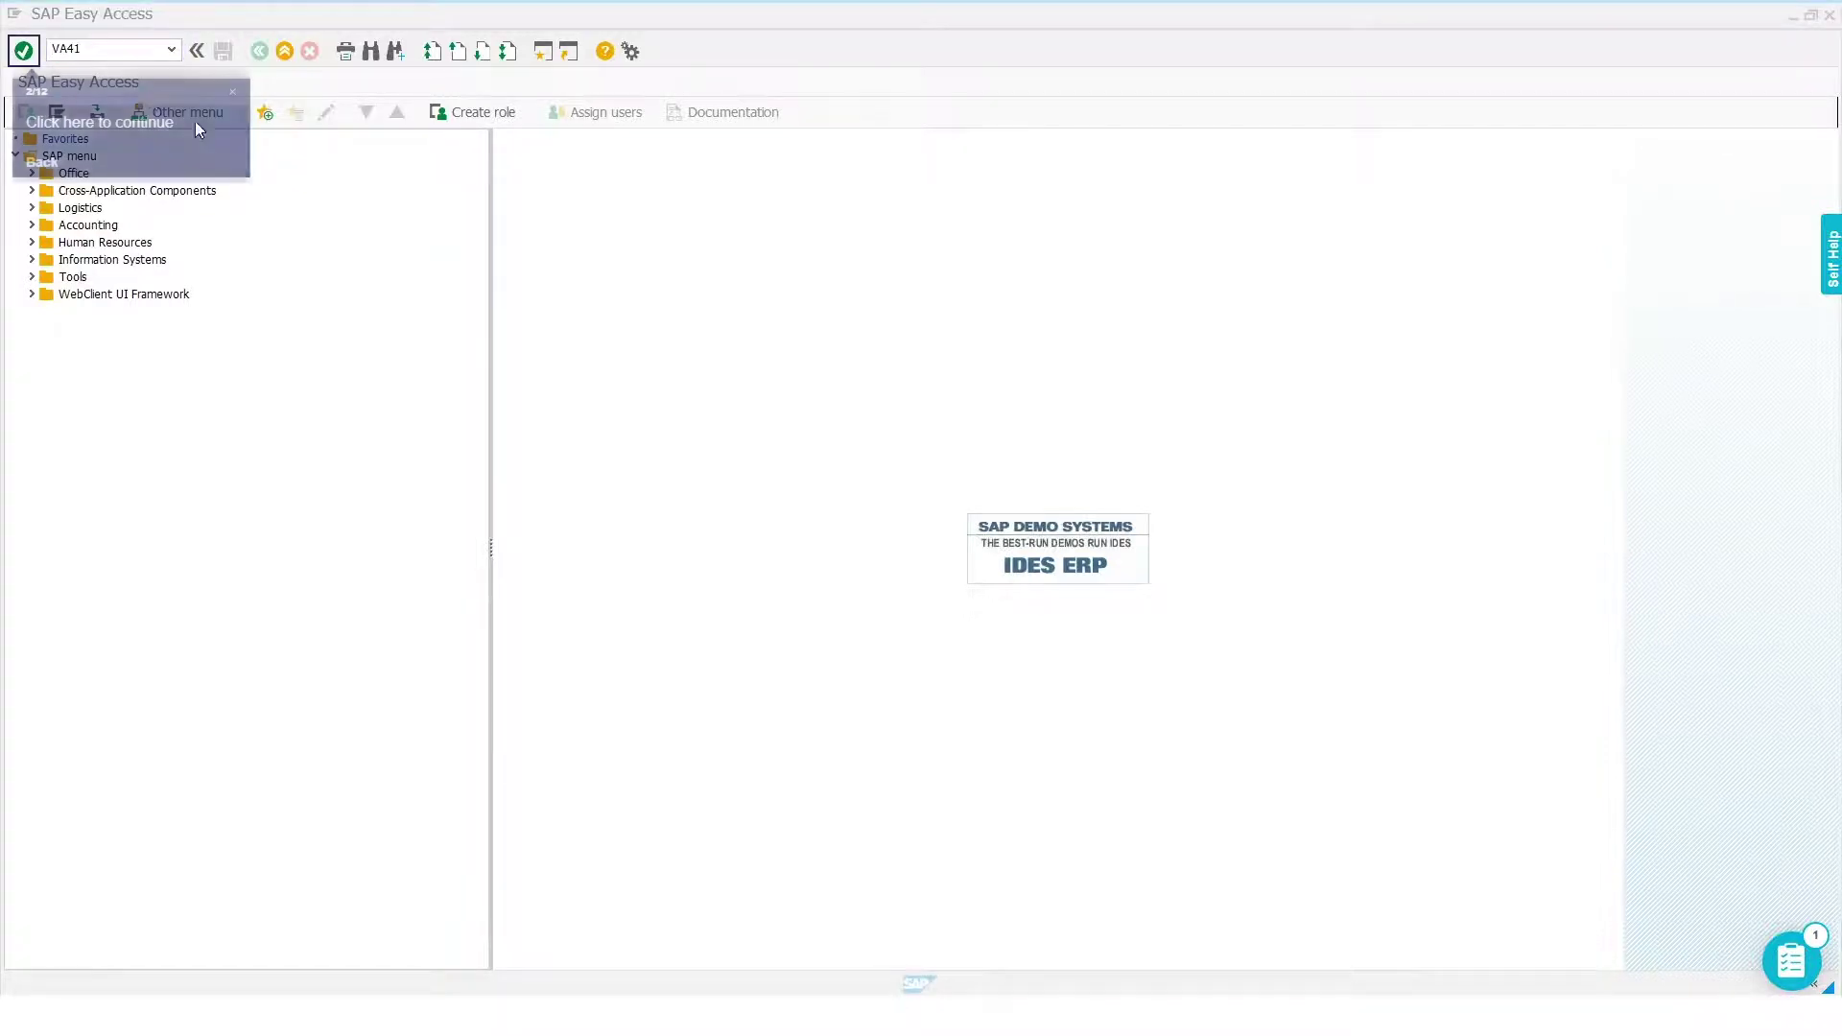
pyautogui.click(26, 55)
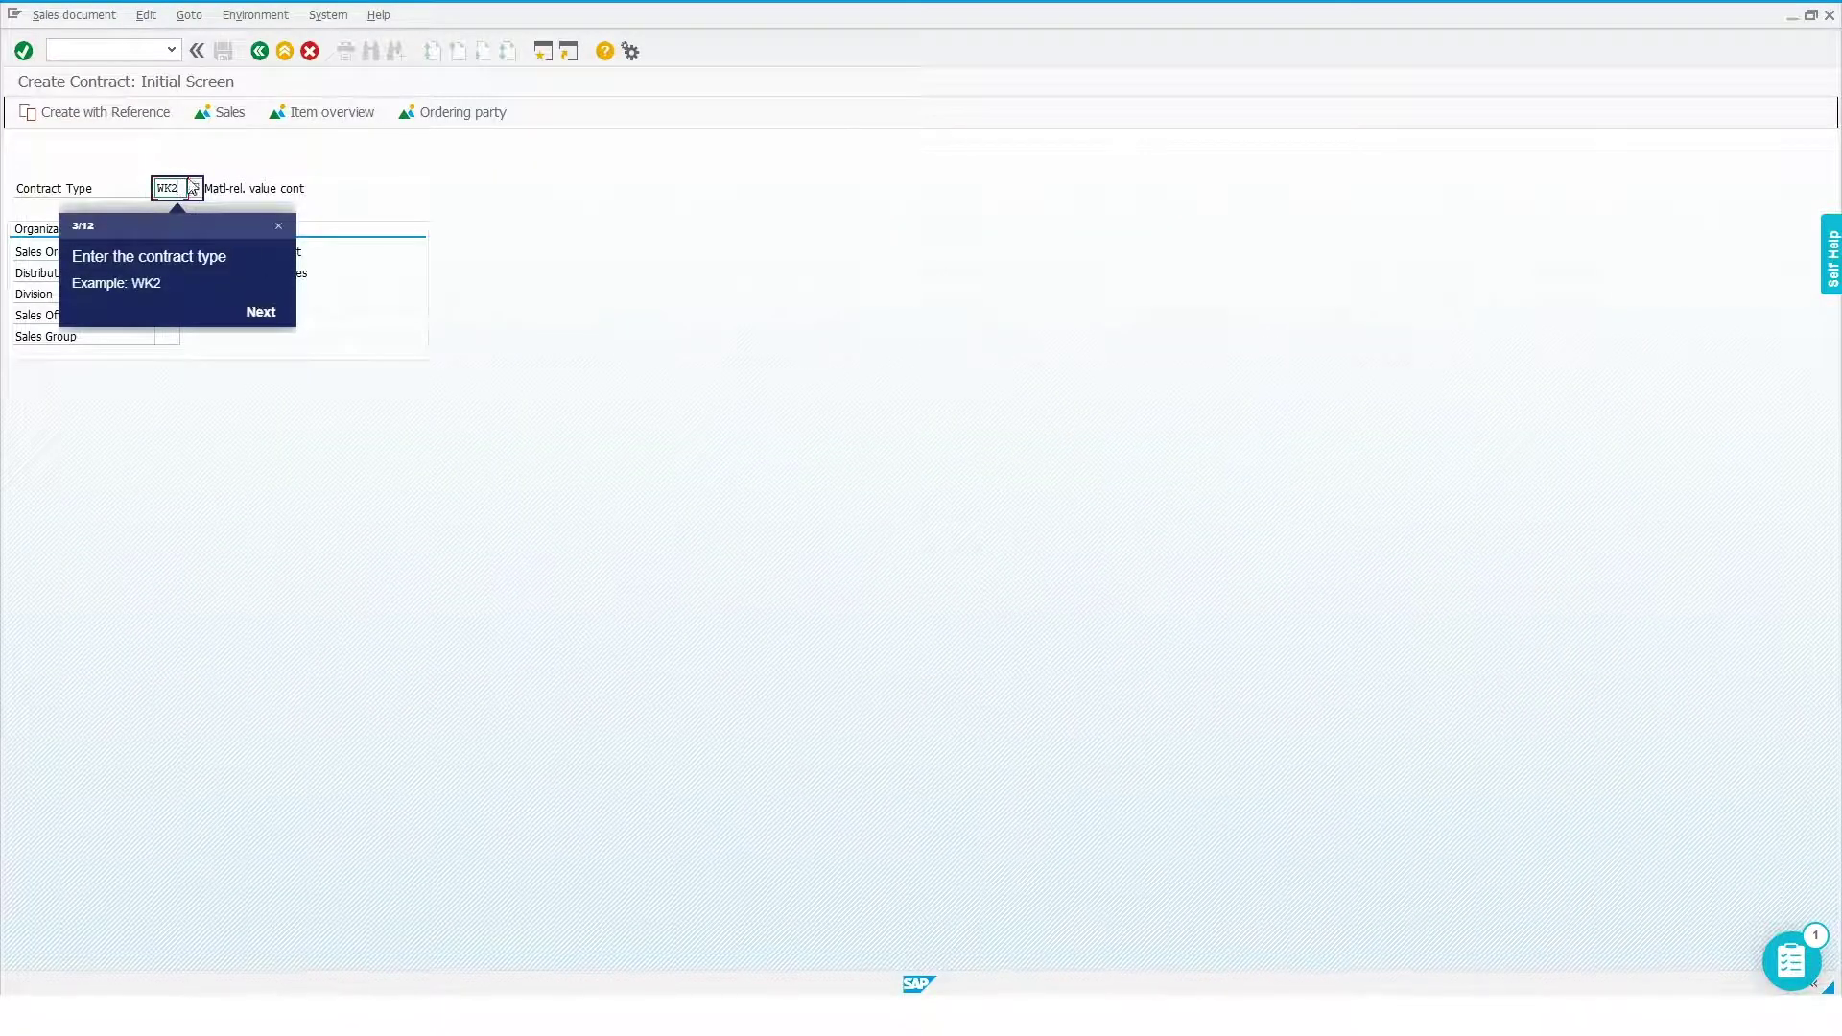
# - Accept contract type WK2, sales organization 1000, channel 10 and division 00, then confirm
pyautogui.click(275, 315)
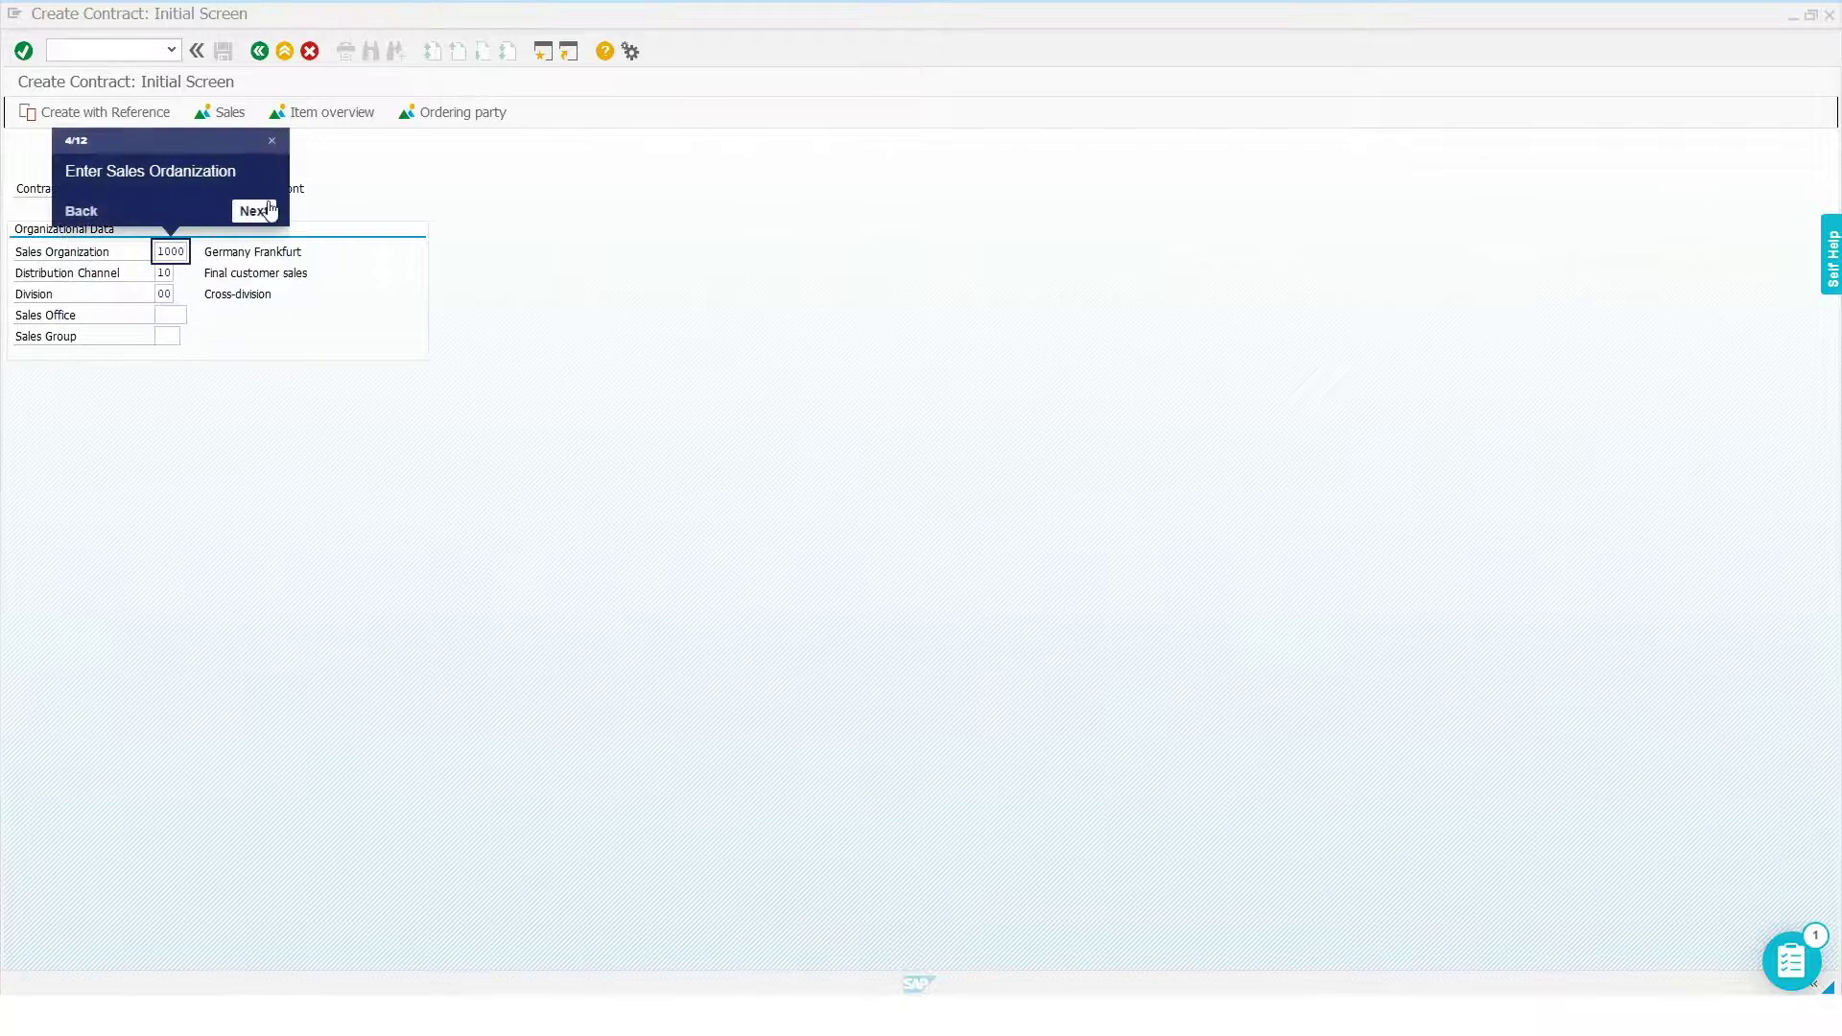
pyautogui.click(253, 206)
pyautogui.click(397, 307)
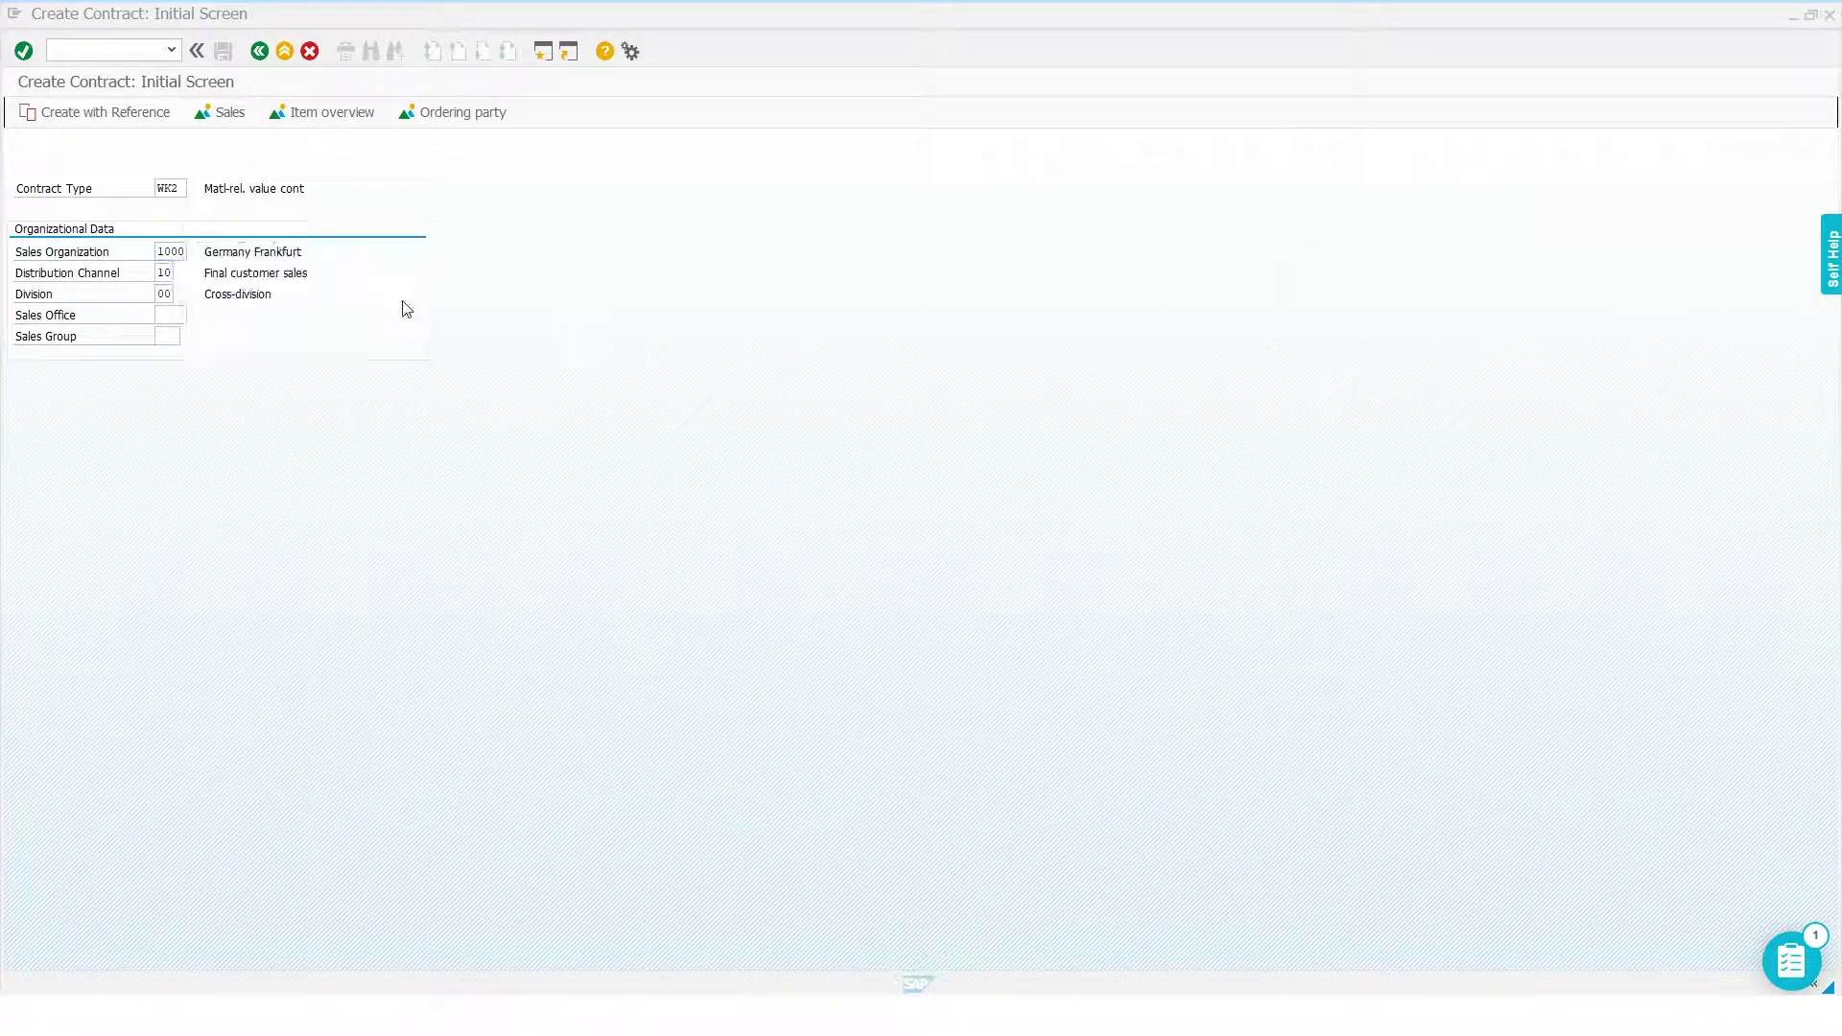
pyautogui.click(394, 331)
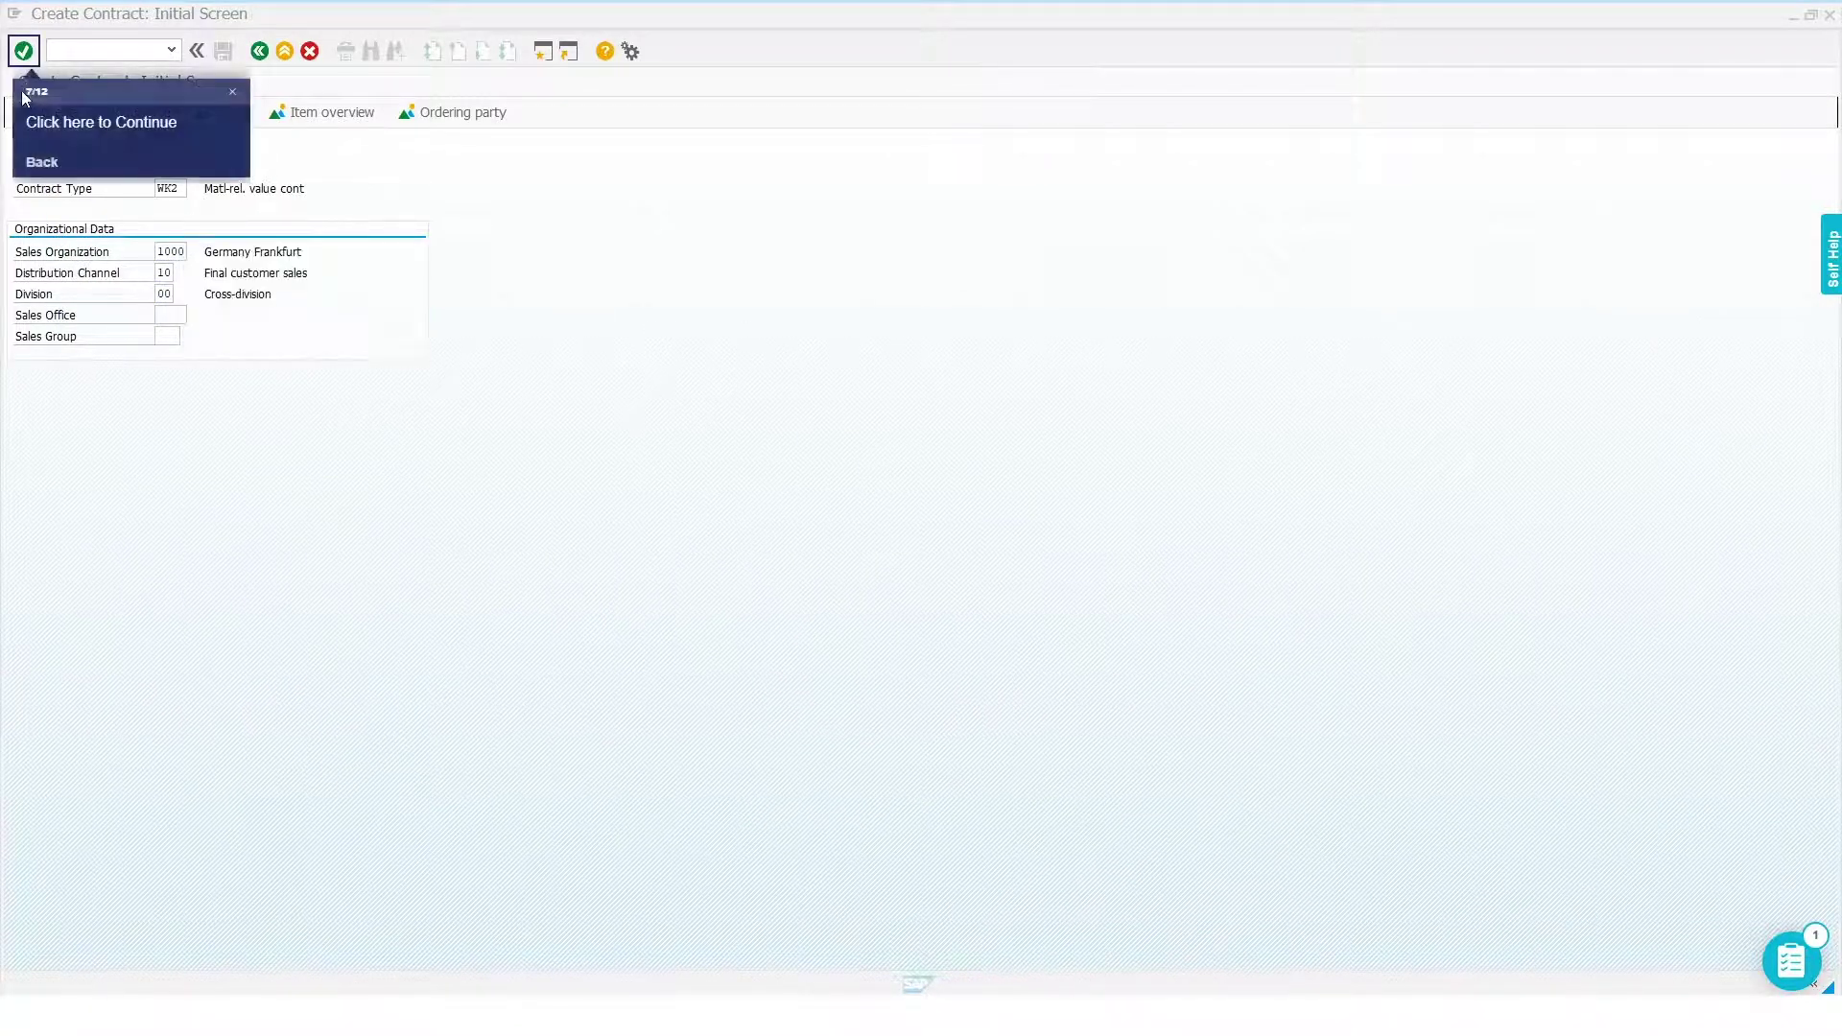
pyautogui.click(17, 52)
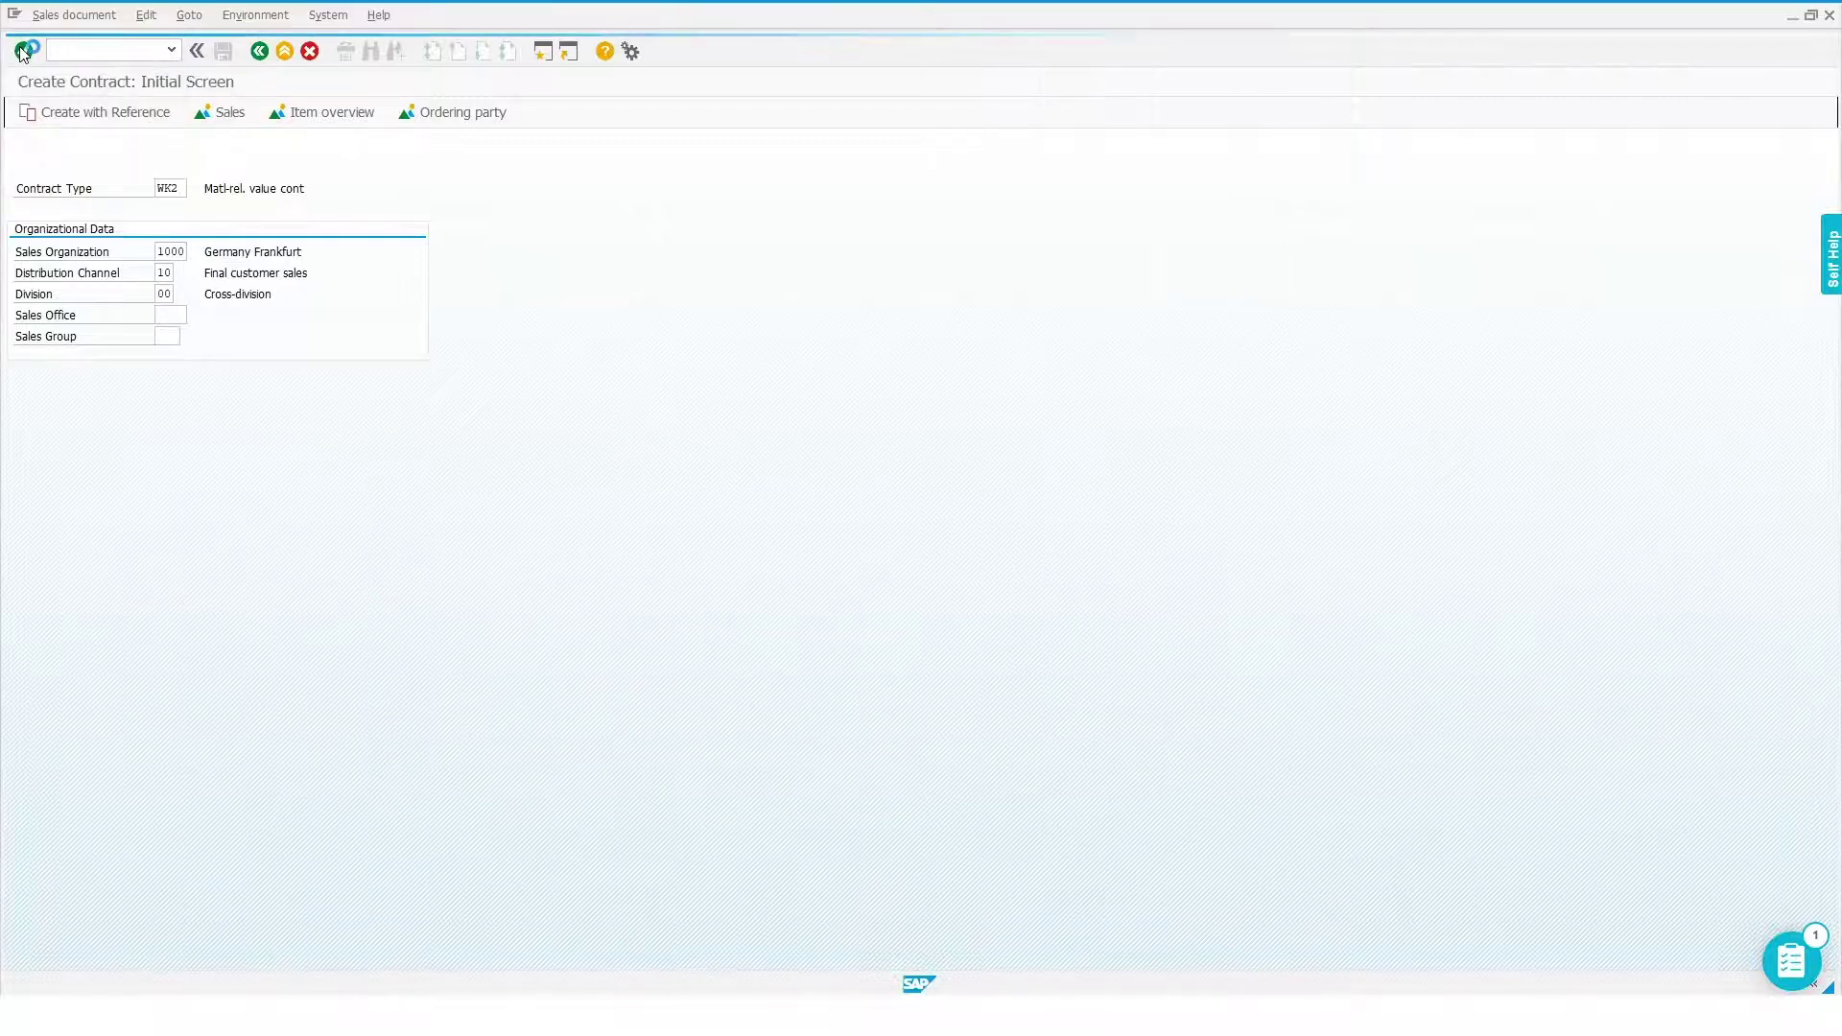
# - Enter the customer number as both the sold-to and ship-to party
pyautogui.click(171, 165)
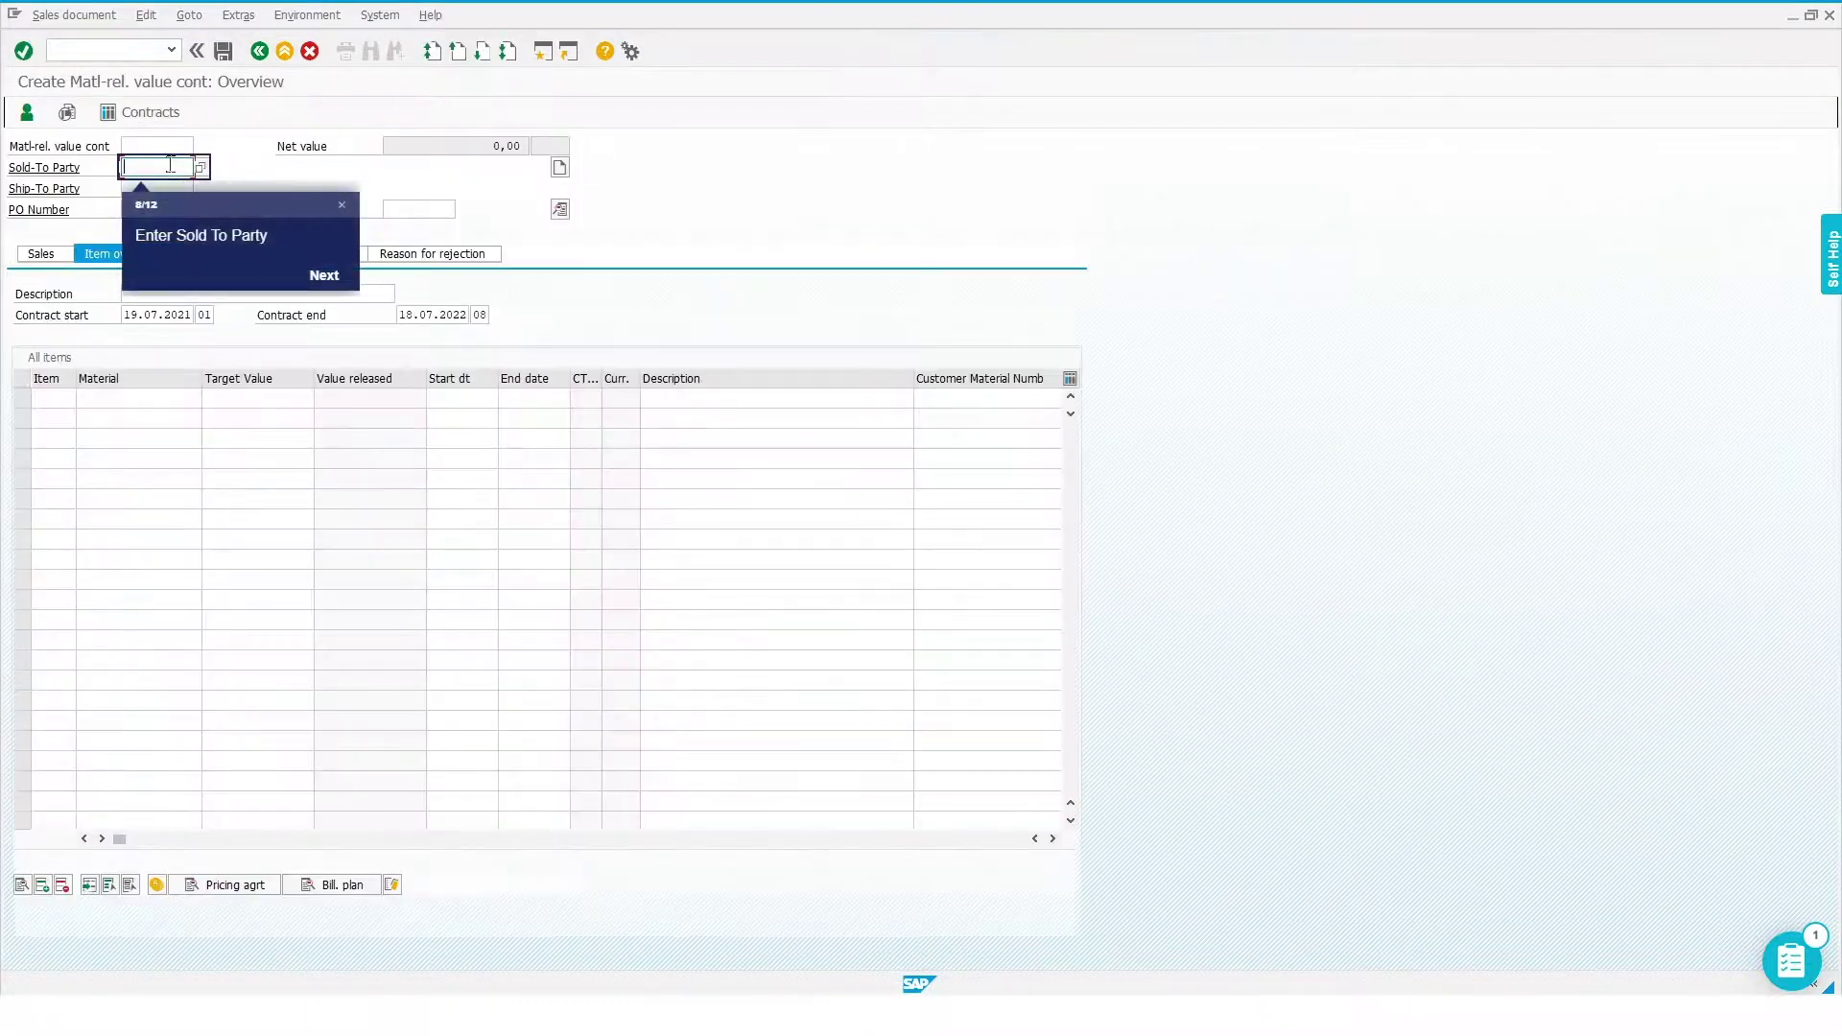
pyautogui.write('T-L67B06')
pyautogui.click(324, 276)
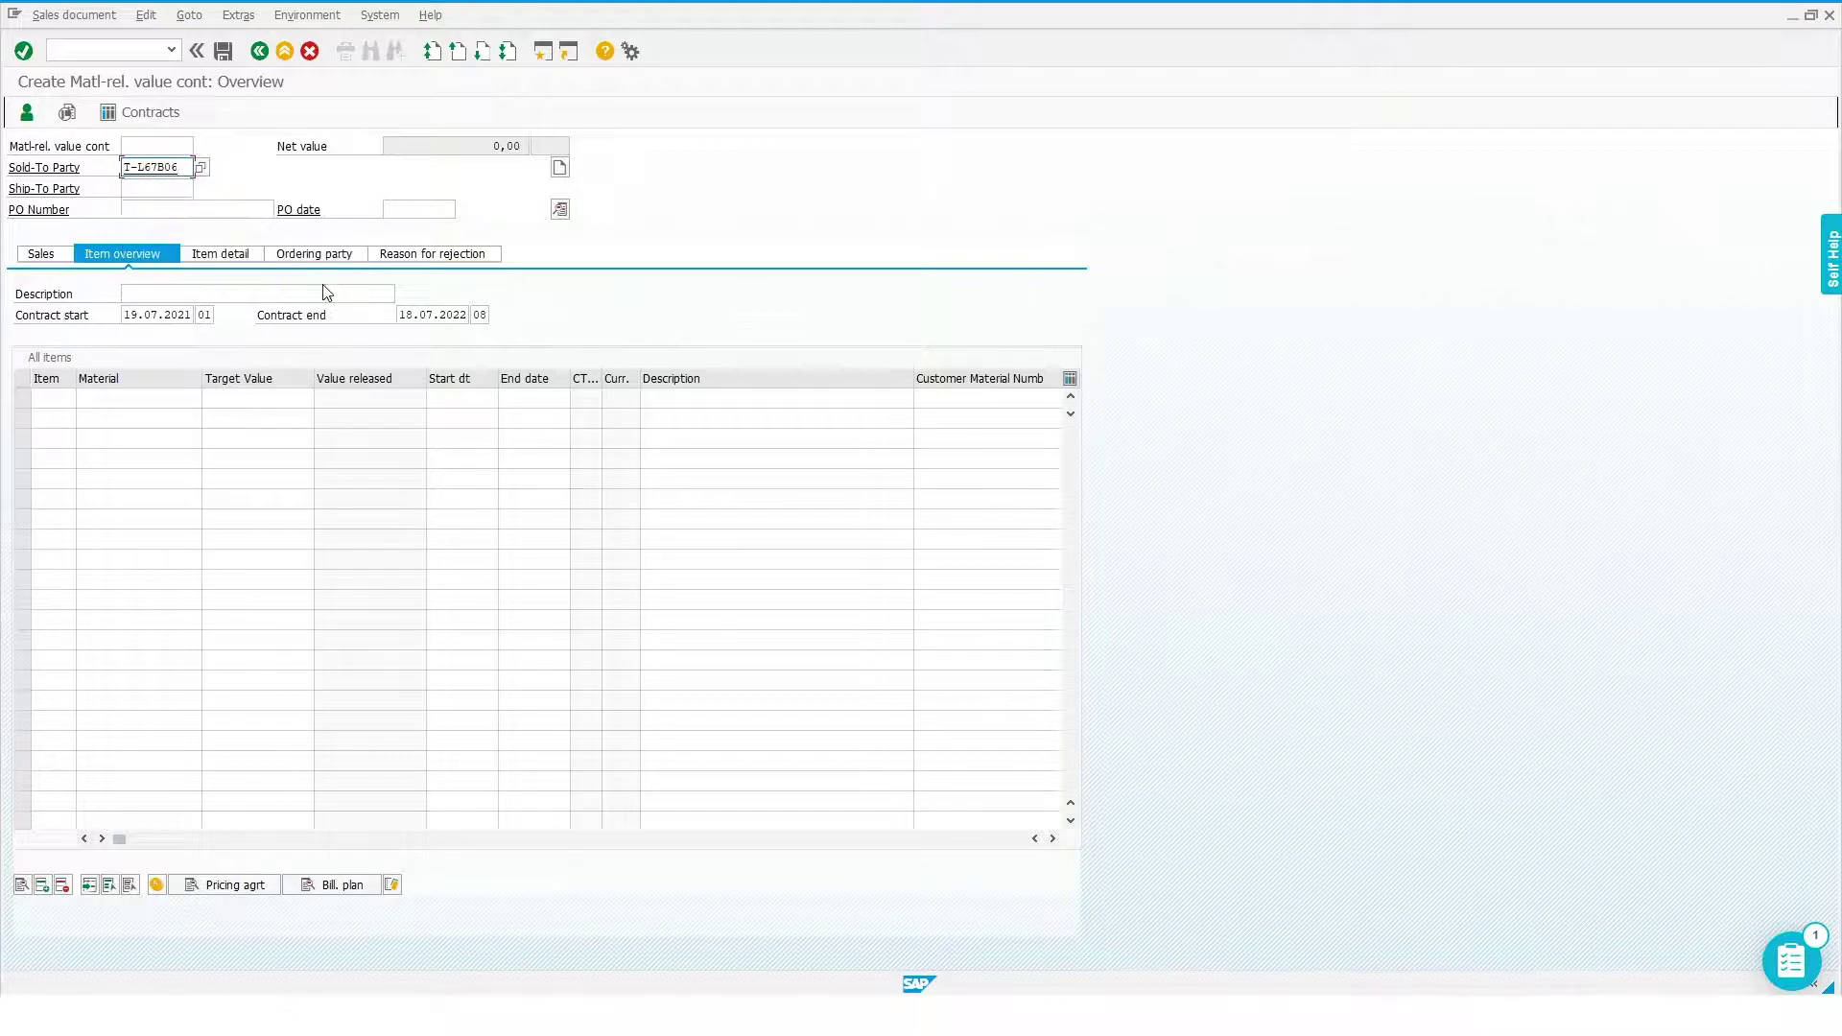
pyautogui.click(182, 187)
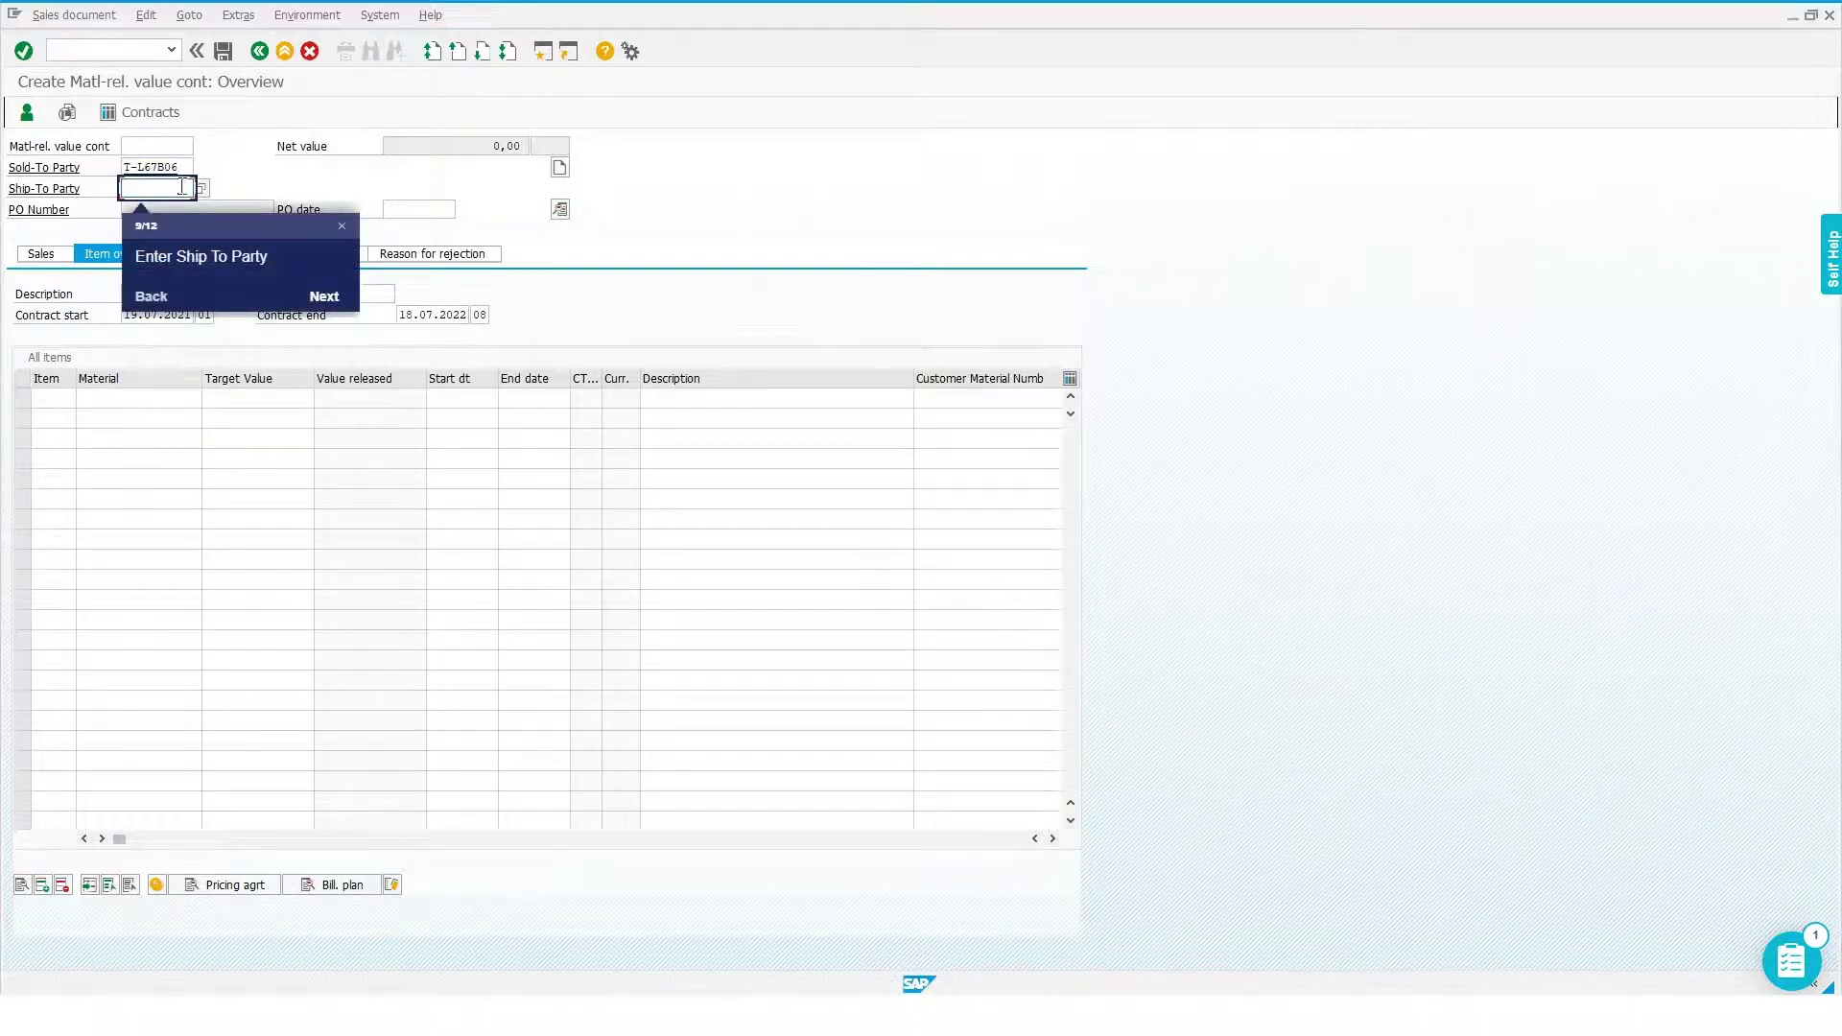
pyautogui.write('T-L67B06')
pyautogui.click(324, 296)
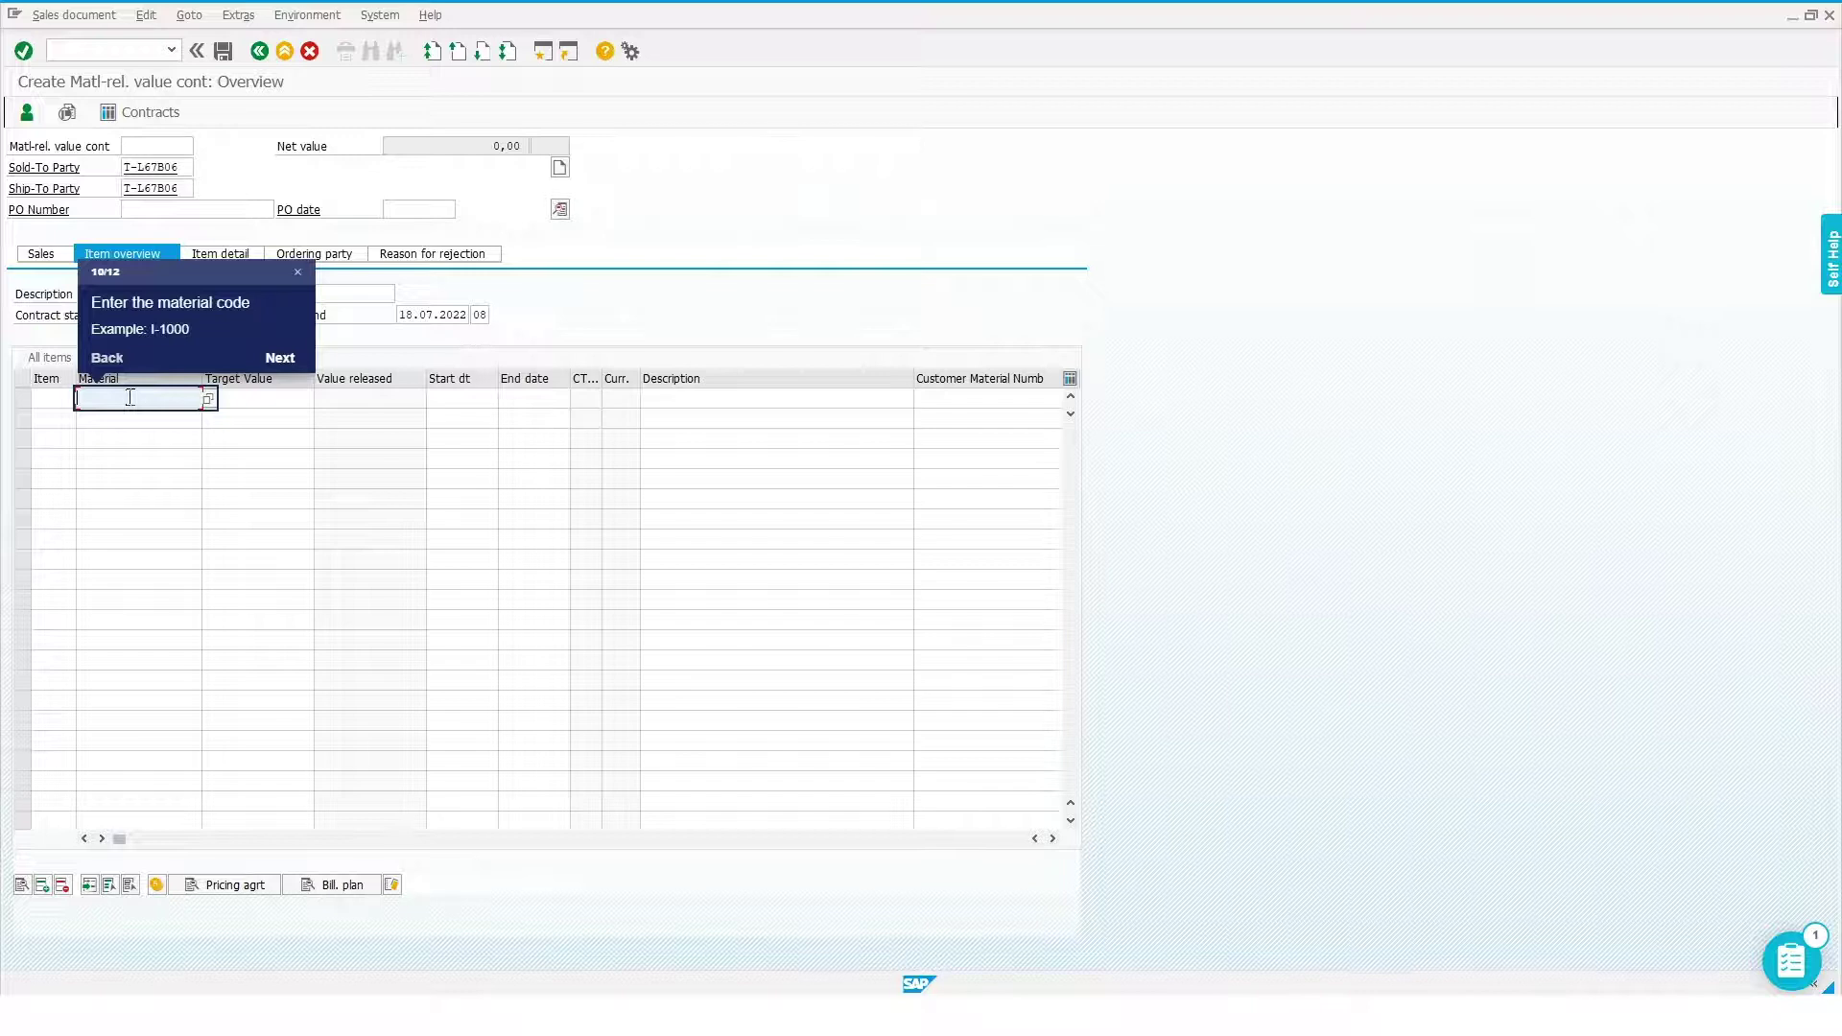
# - Add material I-1000 with target value 3 and save the contract
pyautogui.write('I-1000')
pyautogui.click(267, 357)
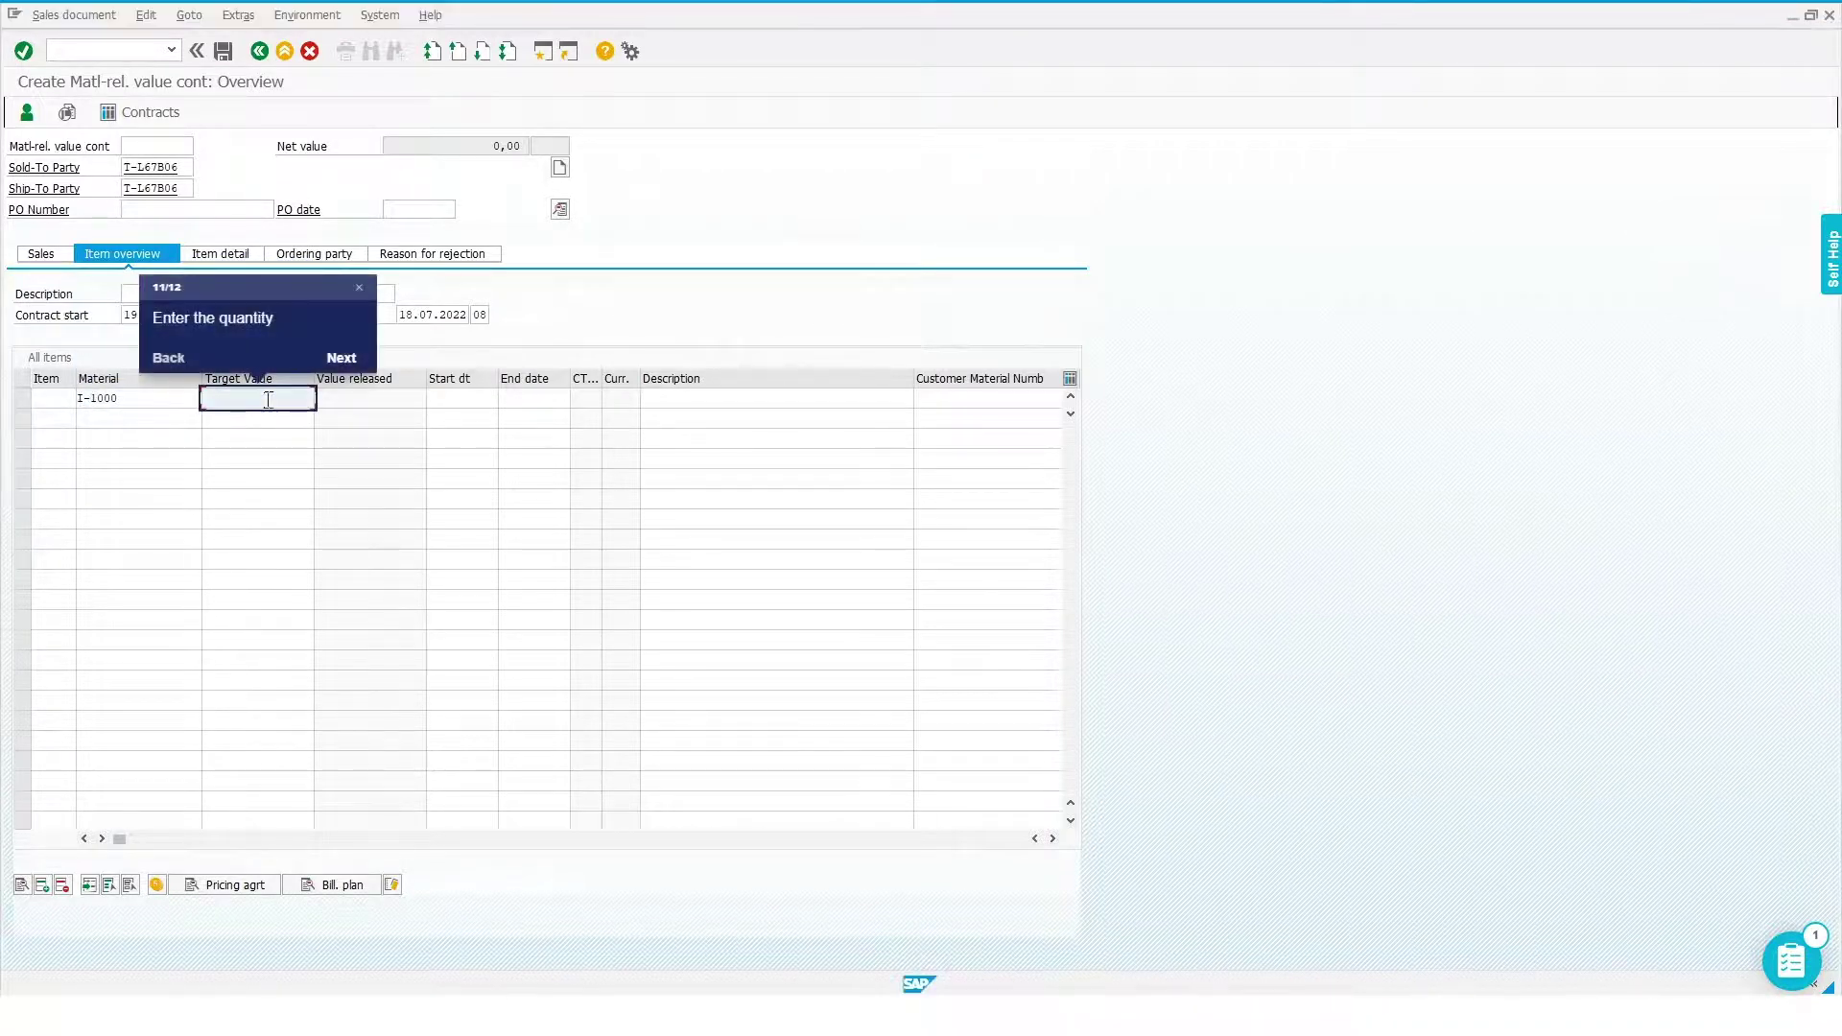
pyautogui.click(342, 357)
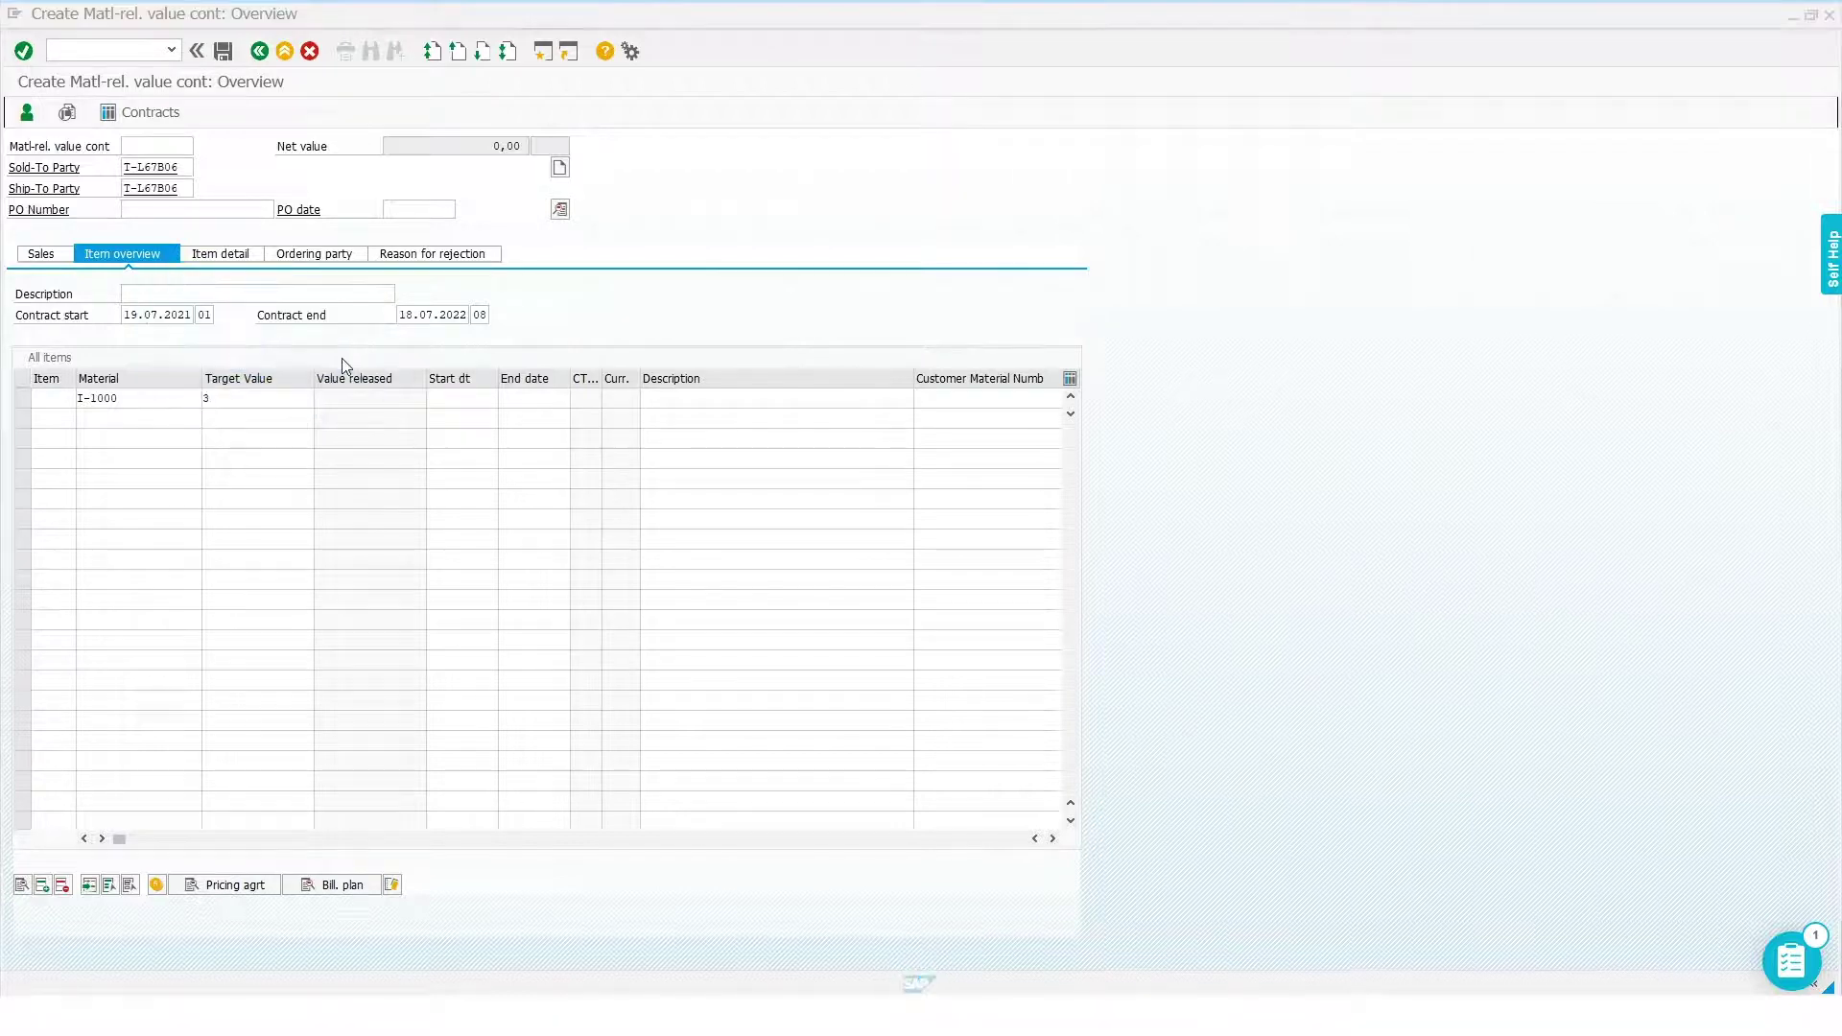
pyautogui.click(220, 54)
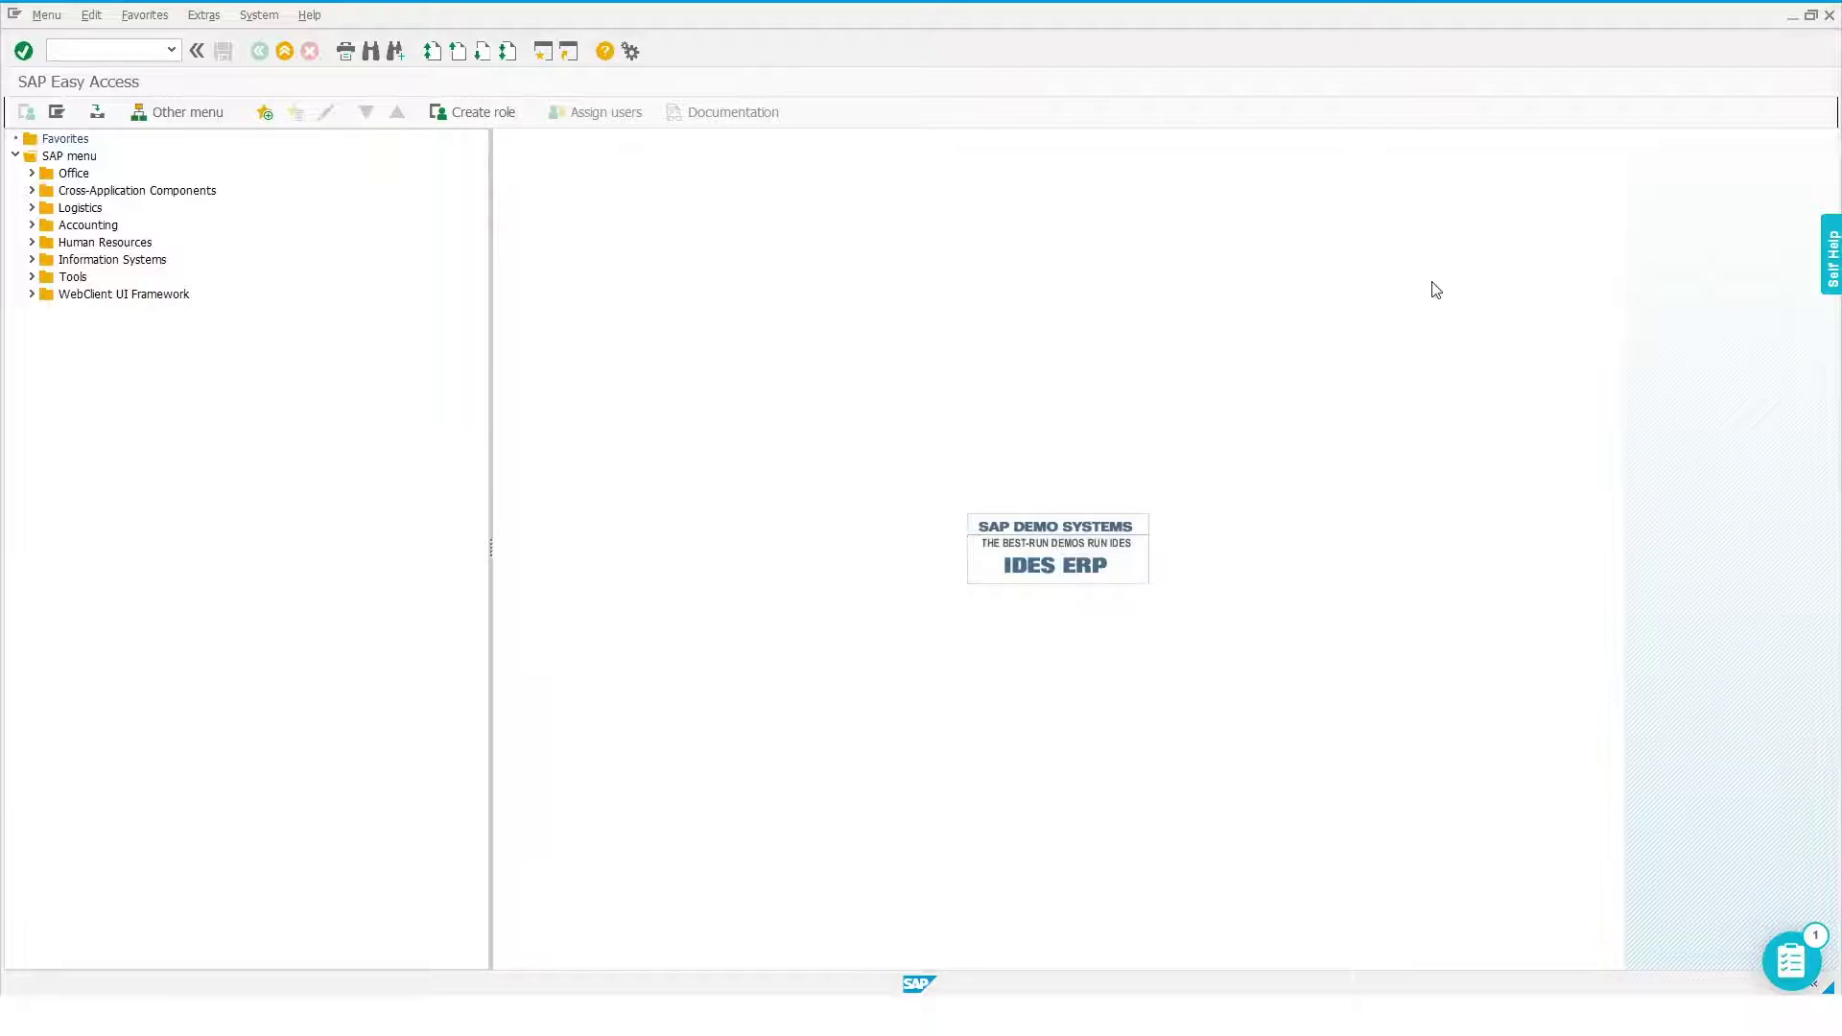
# - Run VA01 and accept order type OR for a standard sales order
pyautogui.write('V')
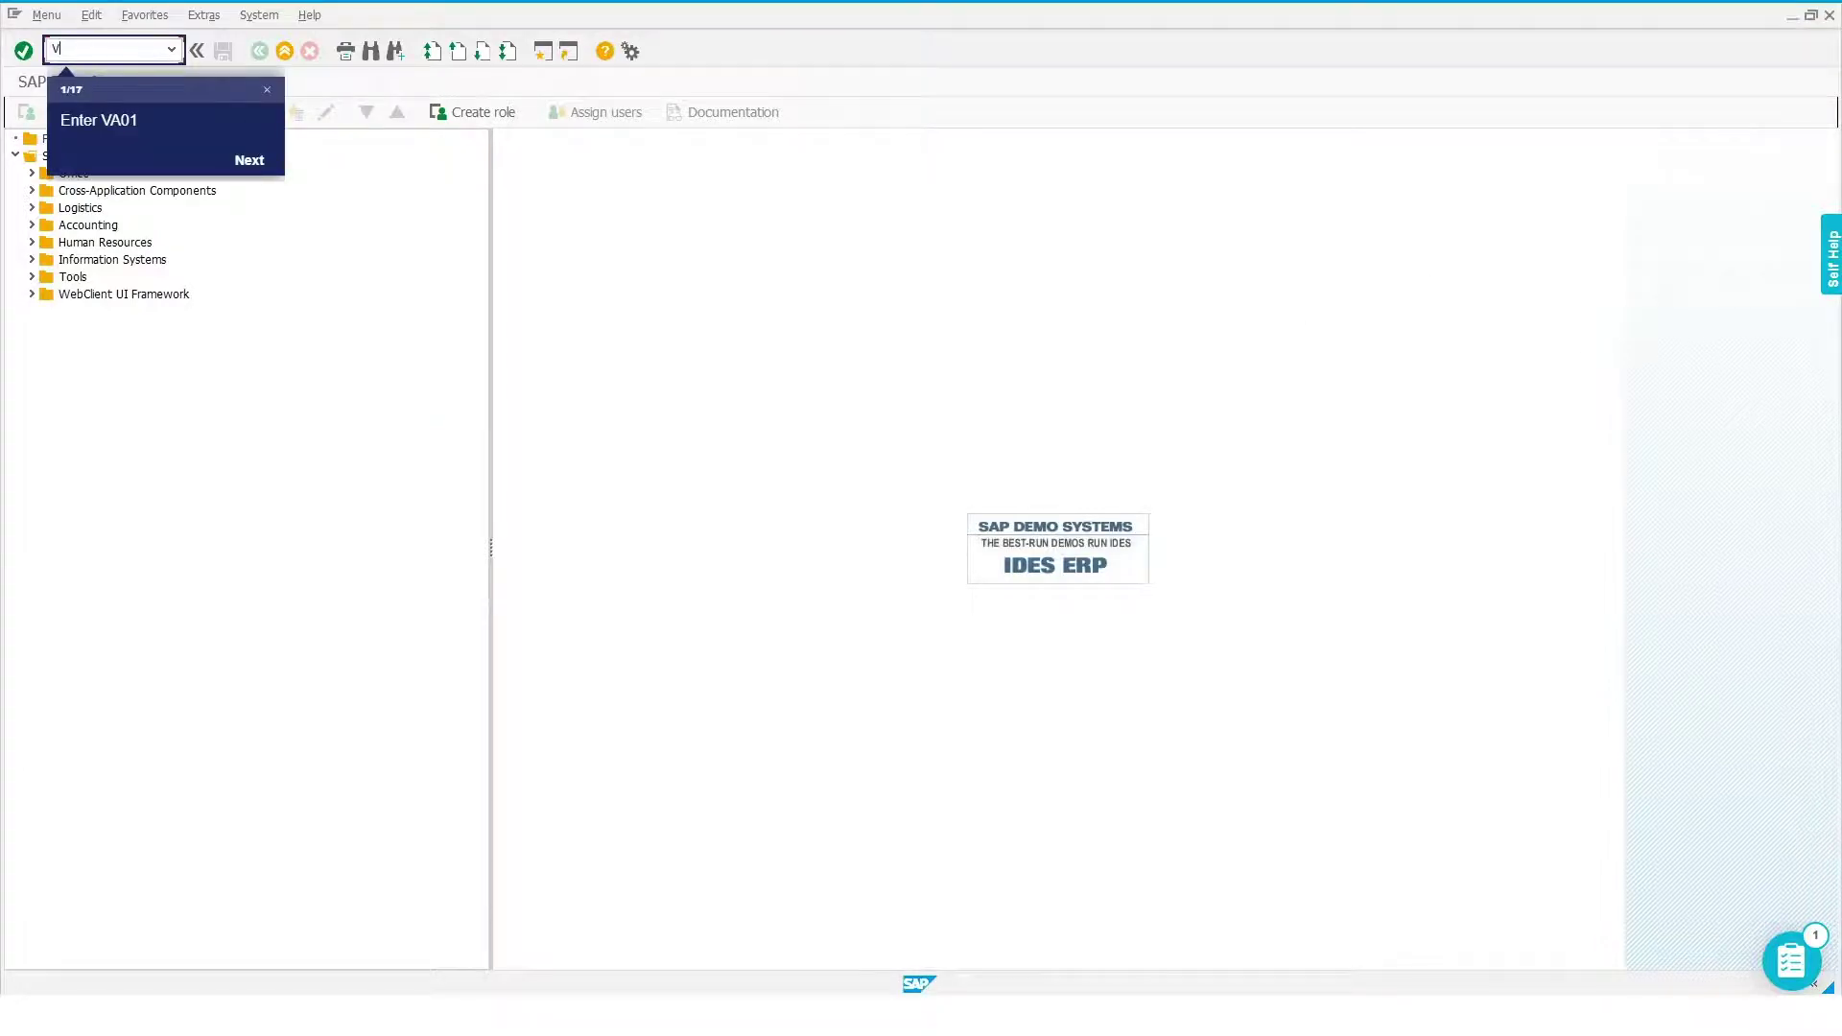
pyautogui.write('A01')
pyautogui.click(249, 160)
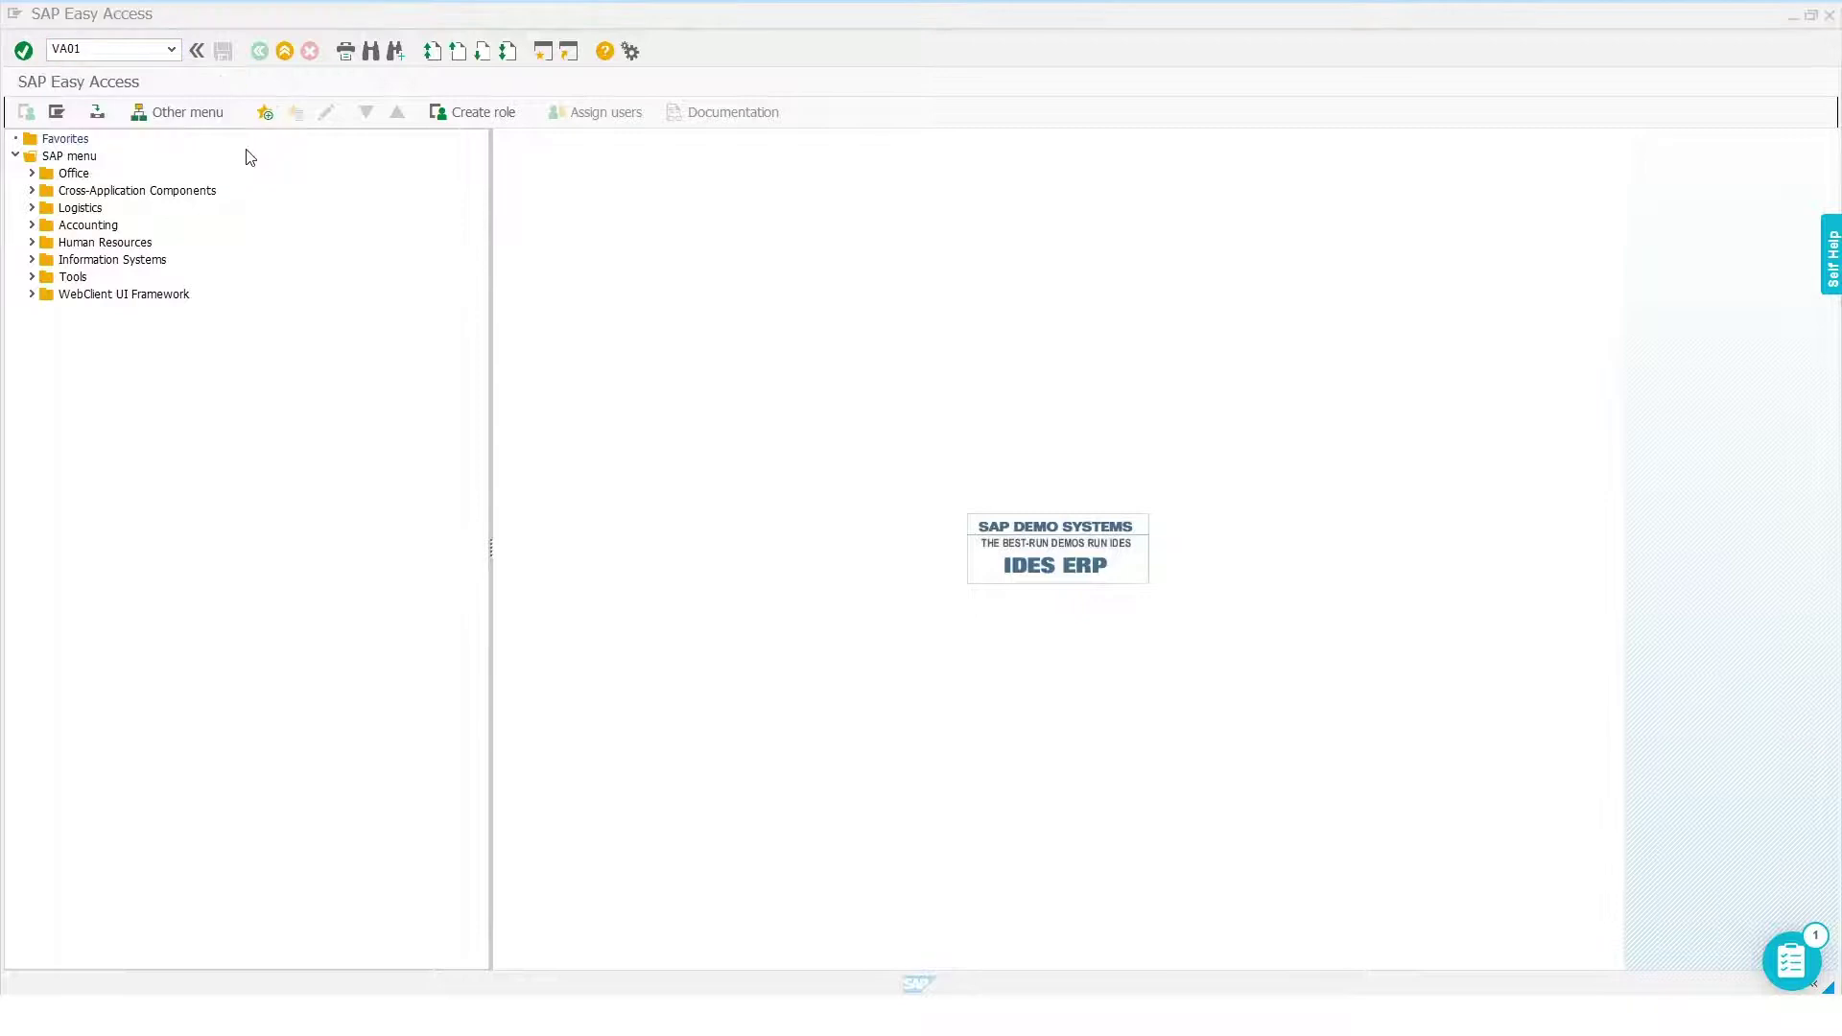
pyautogui.click(29, 48)
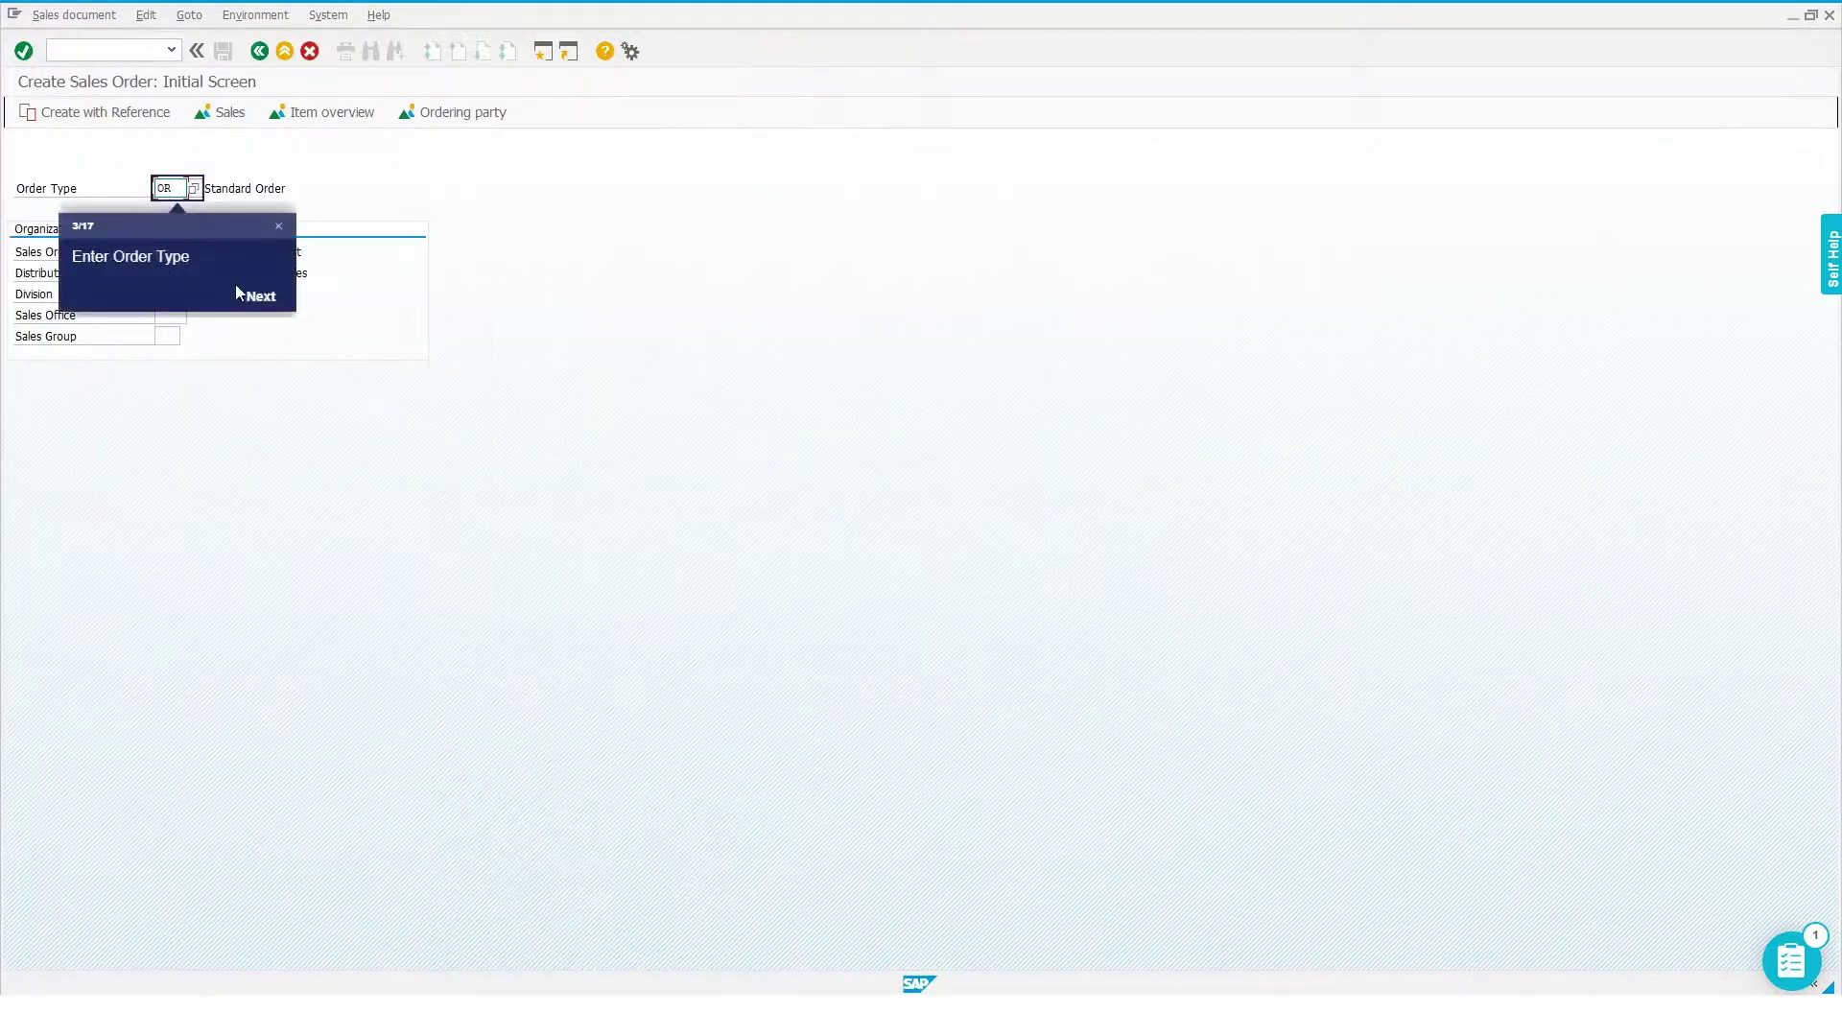
pyautogui.click(255, 296)
# - Fill the sold-to and ship-to party, the PO number and PO date 01.07.2021
pyautogui.click(149, 185)
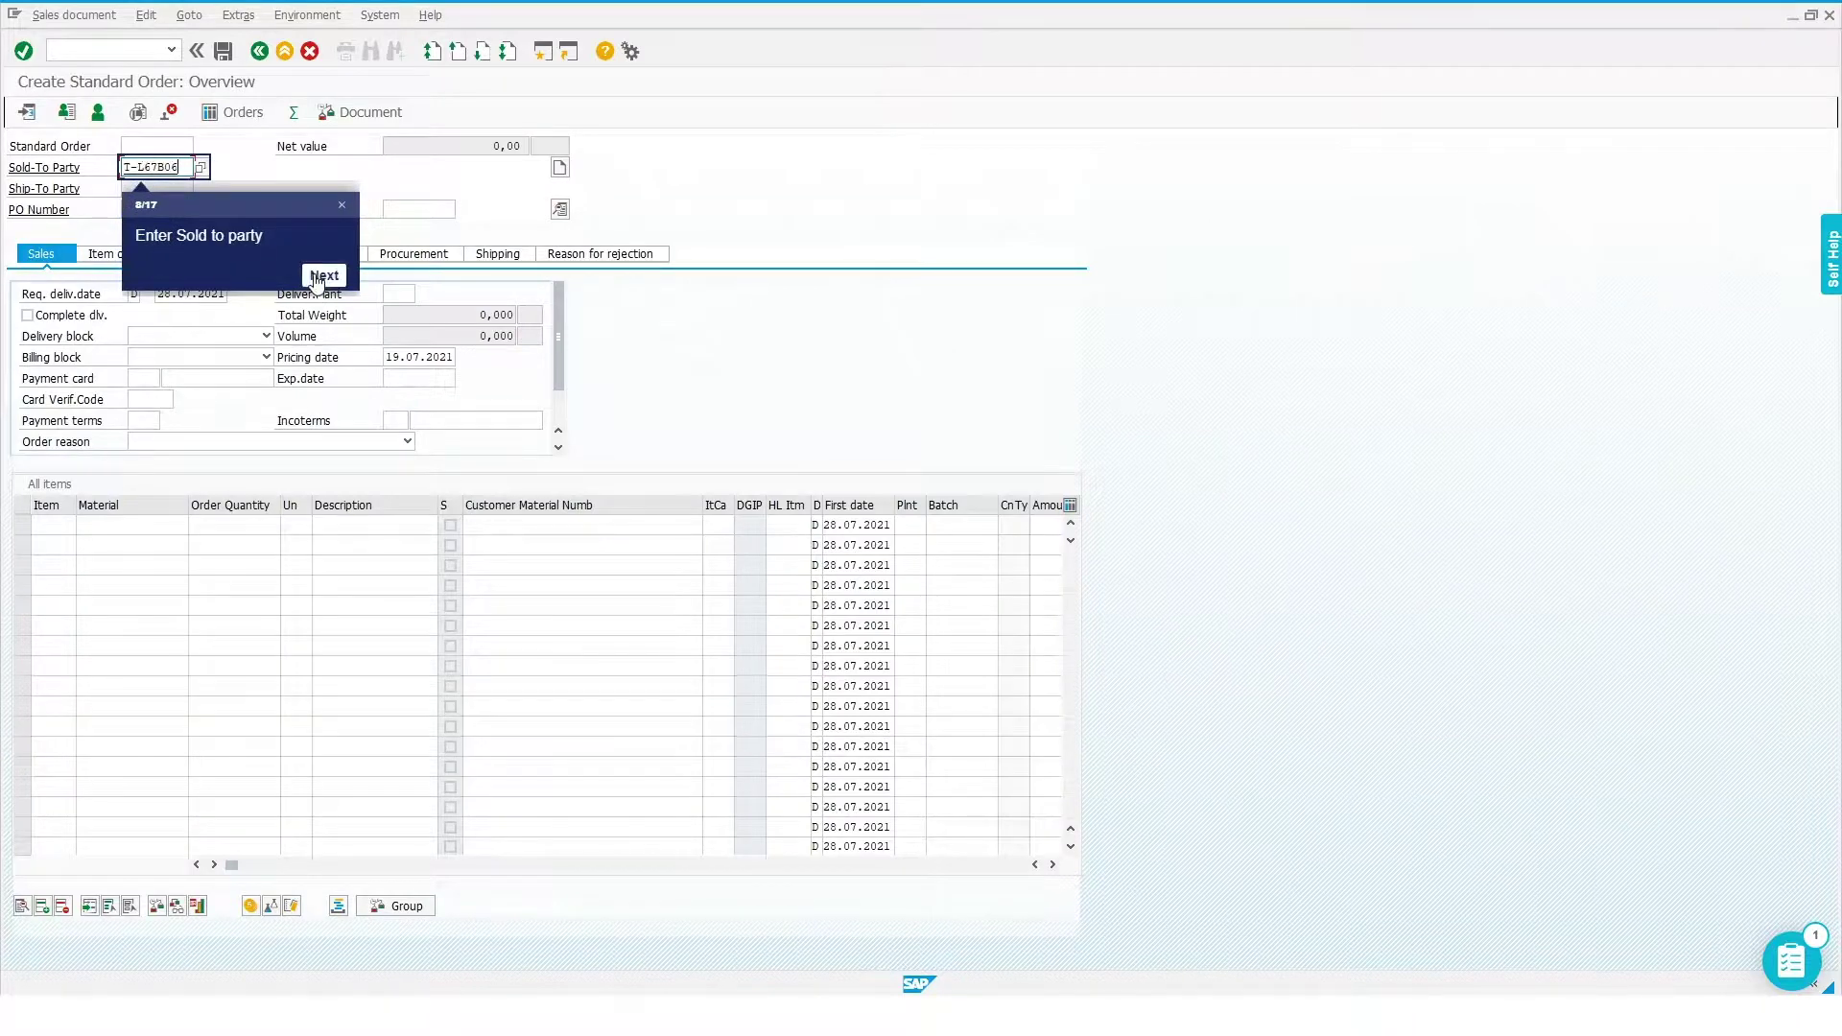
pyautogui.click(325, 275)
pyautogui.press('Tab')
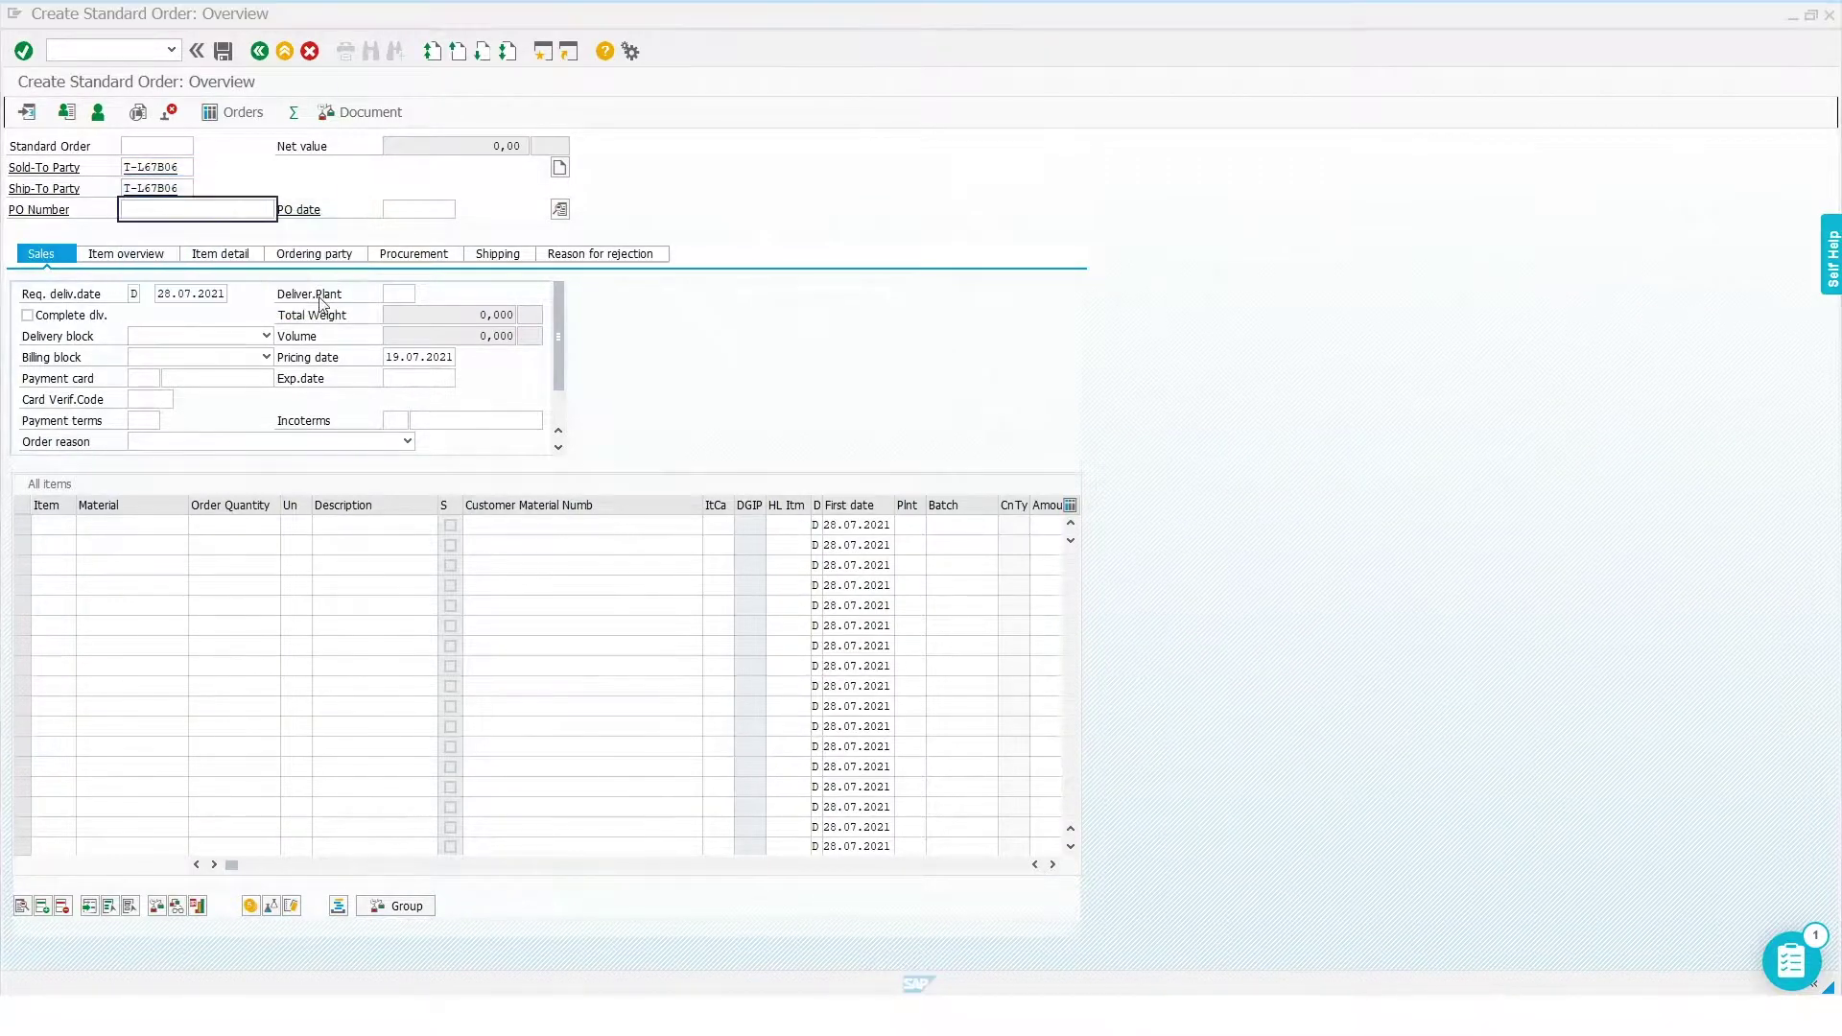
pyautogui.write('12345')
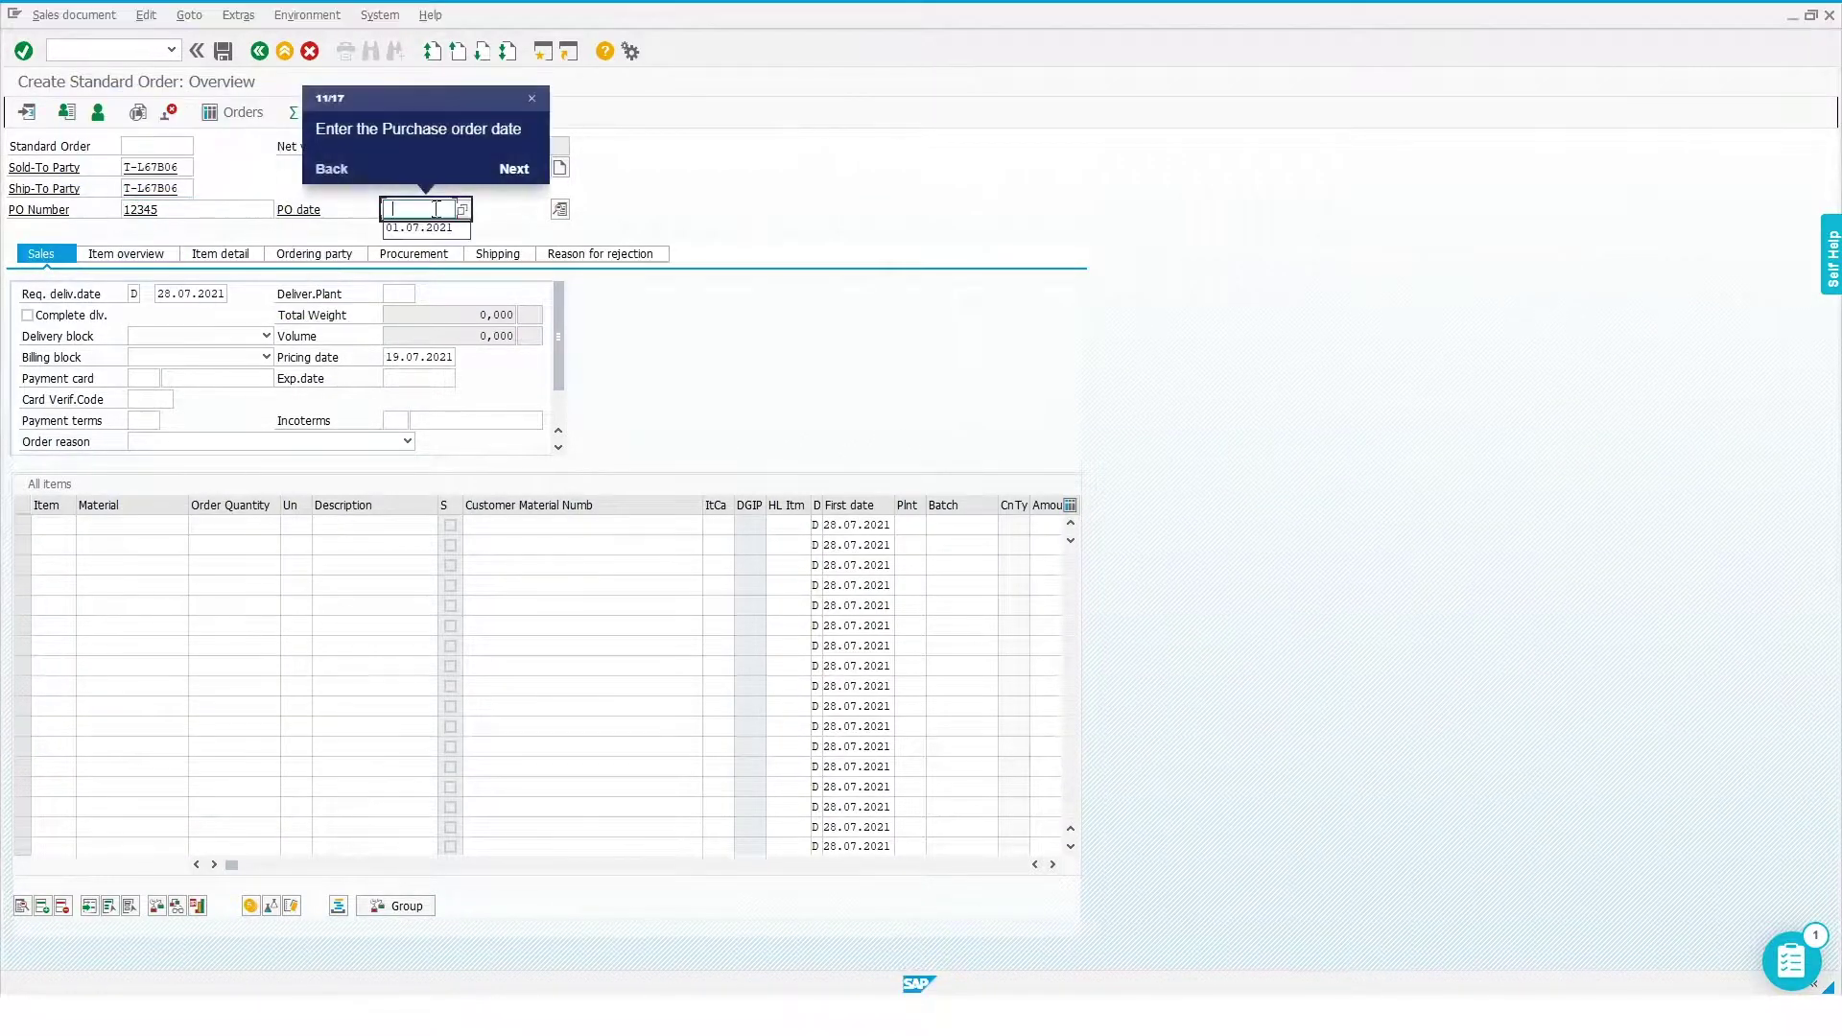
pyautogui.write('01.07.2021')
pyautogui.click(518, 164)
# - Set payment terms 0001 and order reason Fast delivery
pyautogui.click(144, 438)
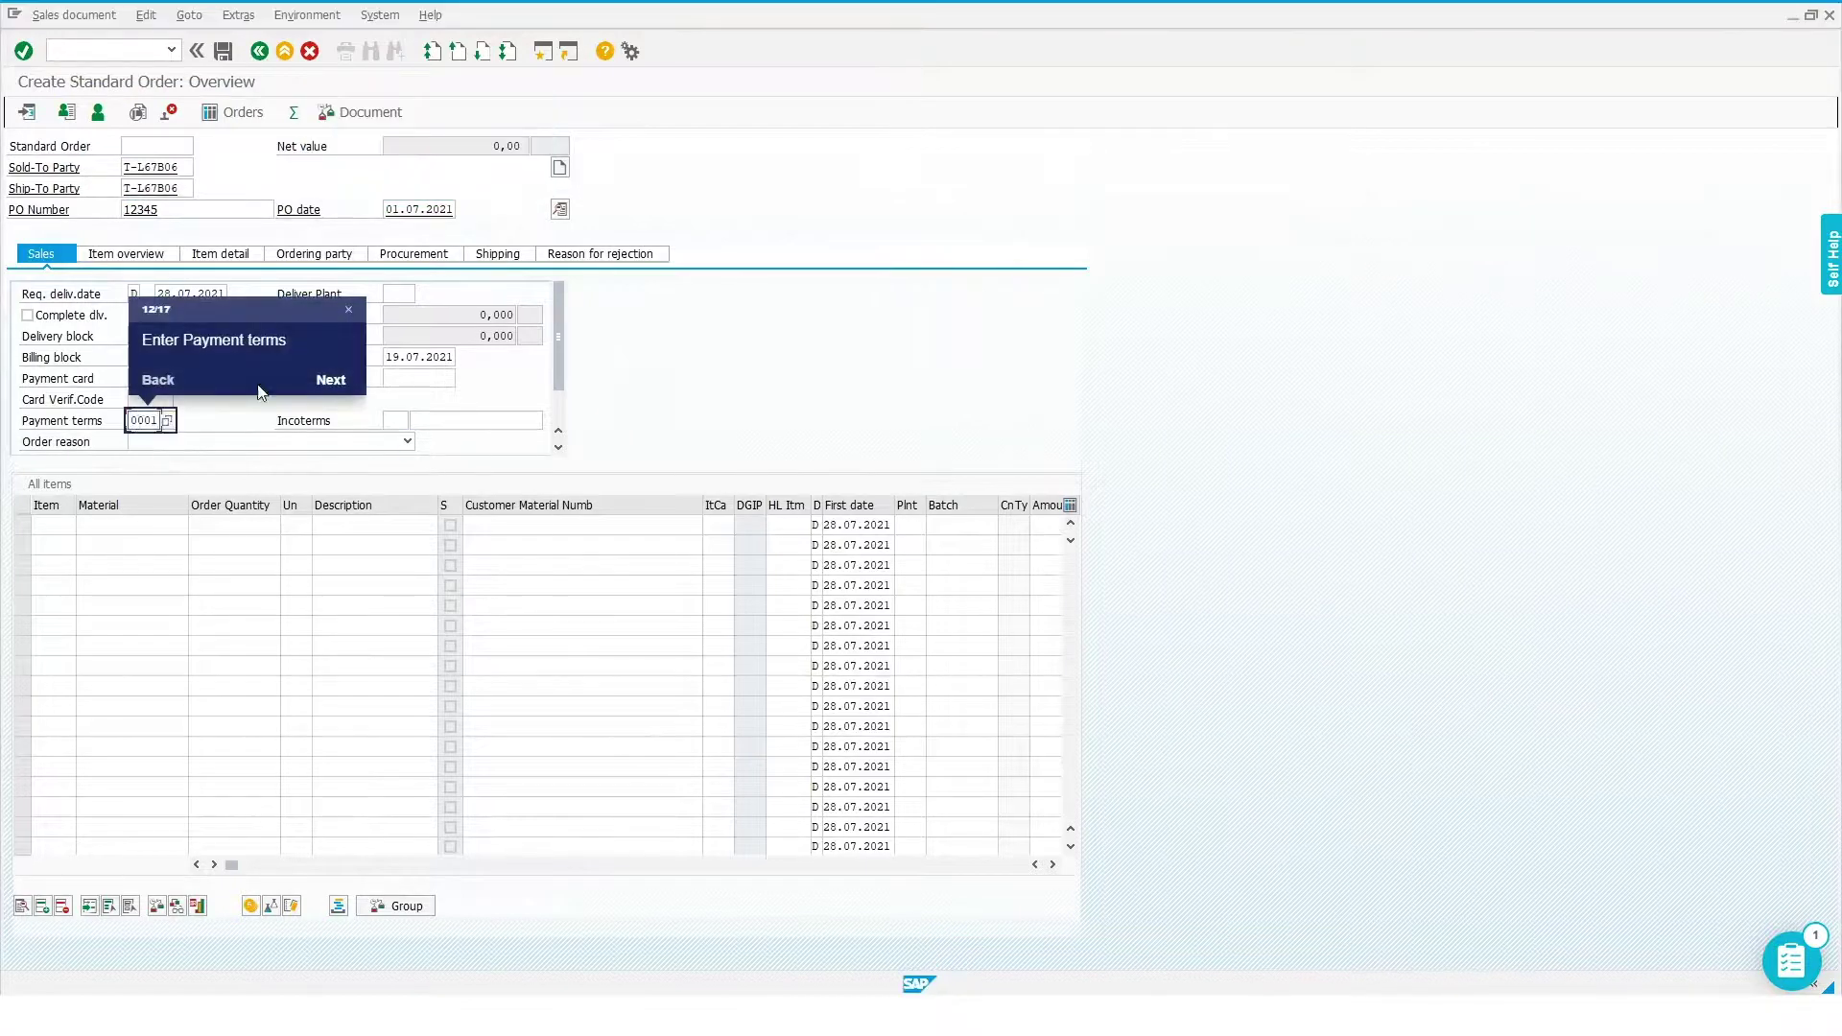
pyautogui.click(330, 380)
pyautogui.click(407, 441)
pyautogui.click(237, 600)
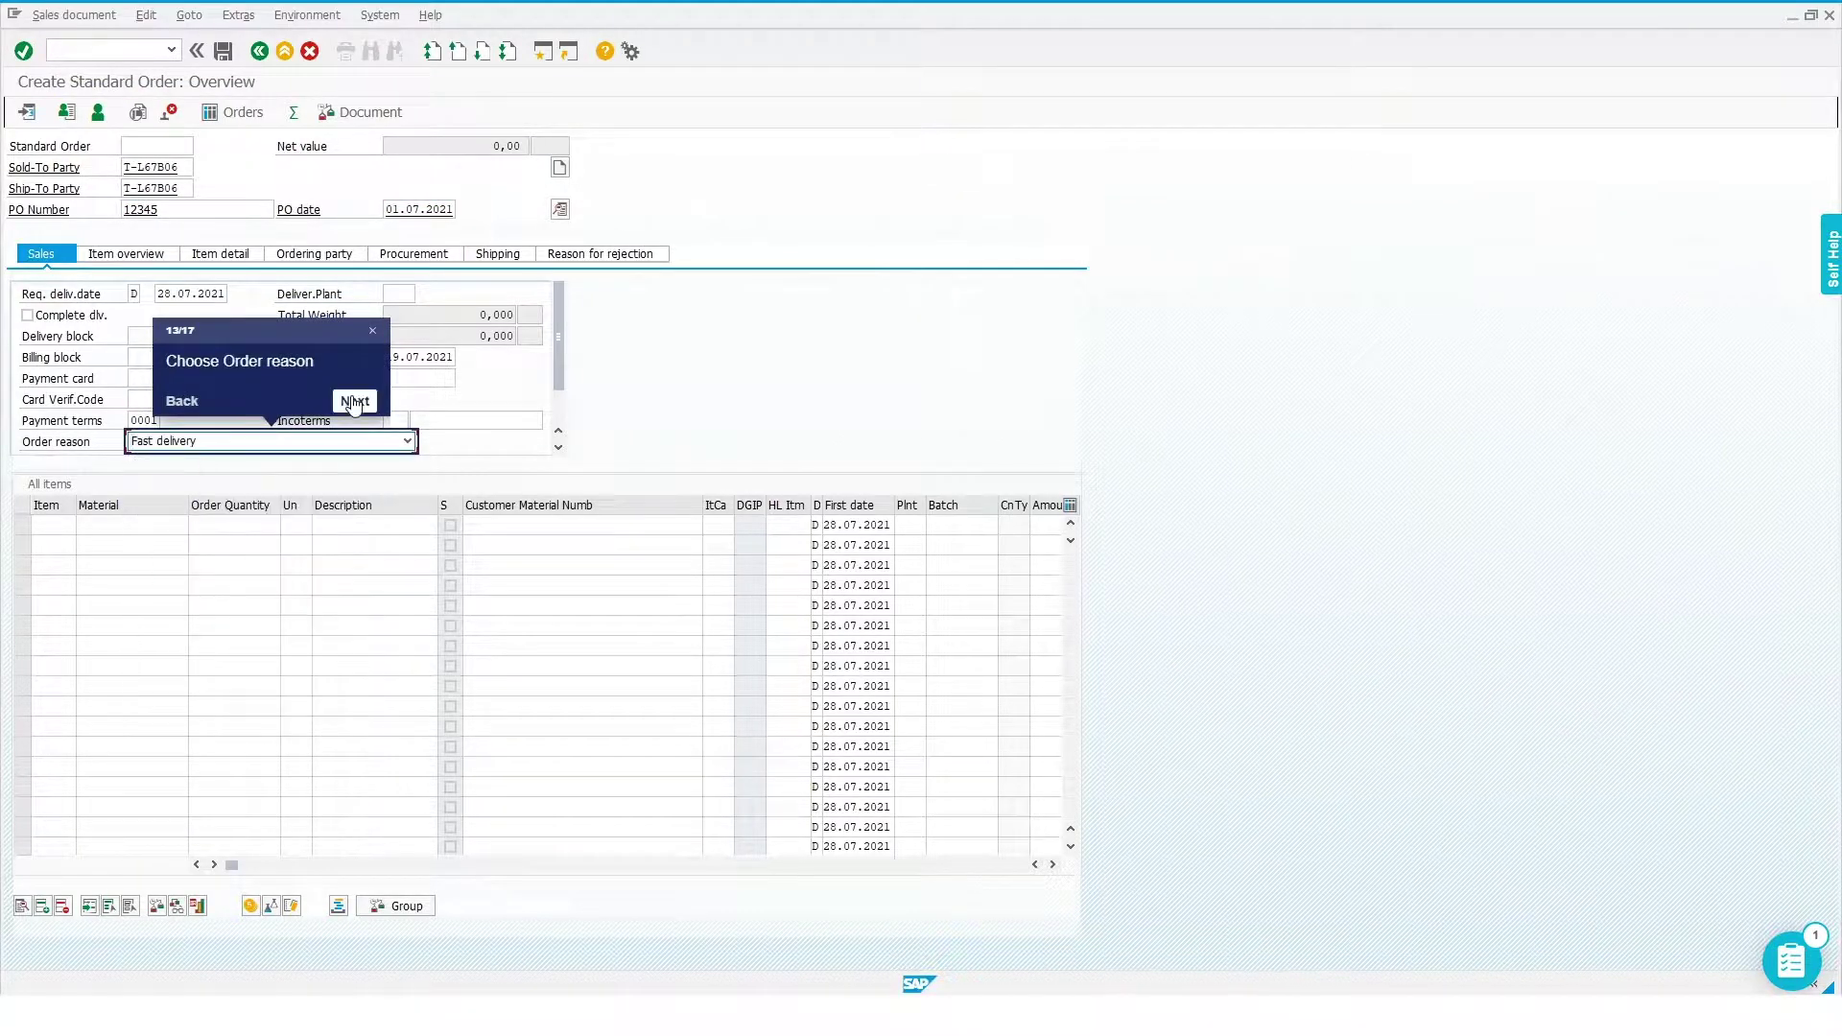
# - Add material T-1000 with quantity 2 and proceed through the delivery date check
pyautogui.click(353, 401)
pyautogui.click(123, 529)
pyautogui.click(114, 543)
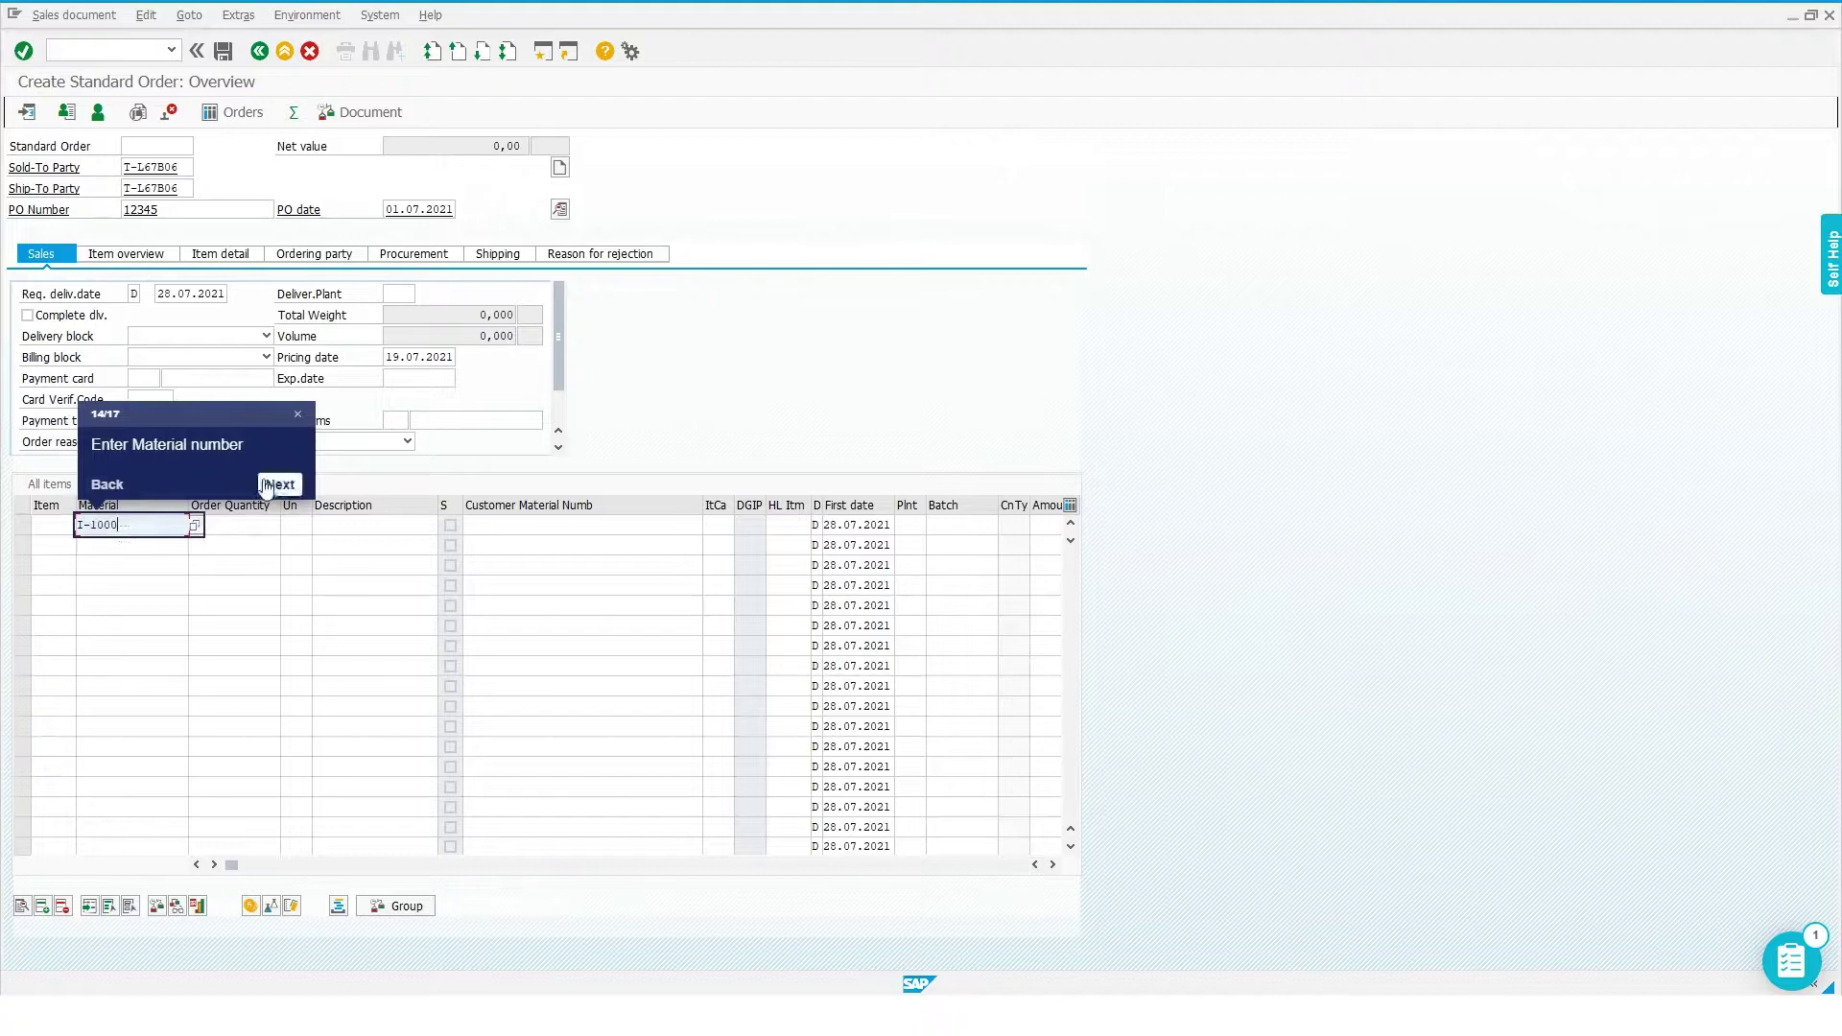
pyautogui.click(279, 485)
pyautogui.write('2')
pyautogui.click(323, 496)
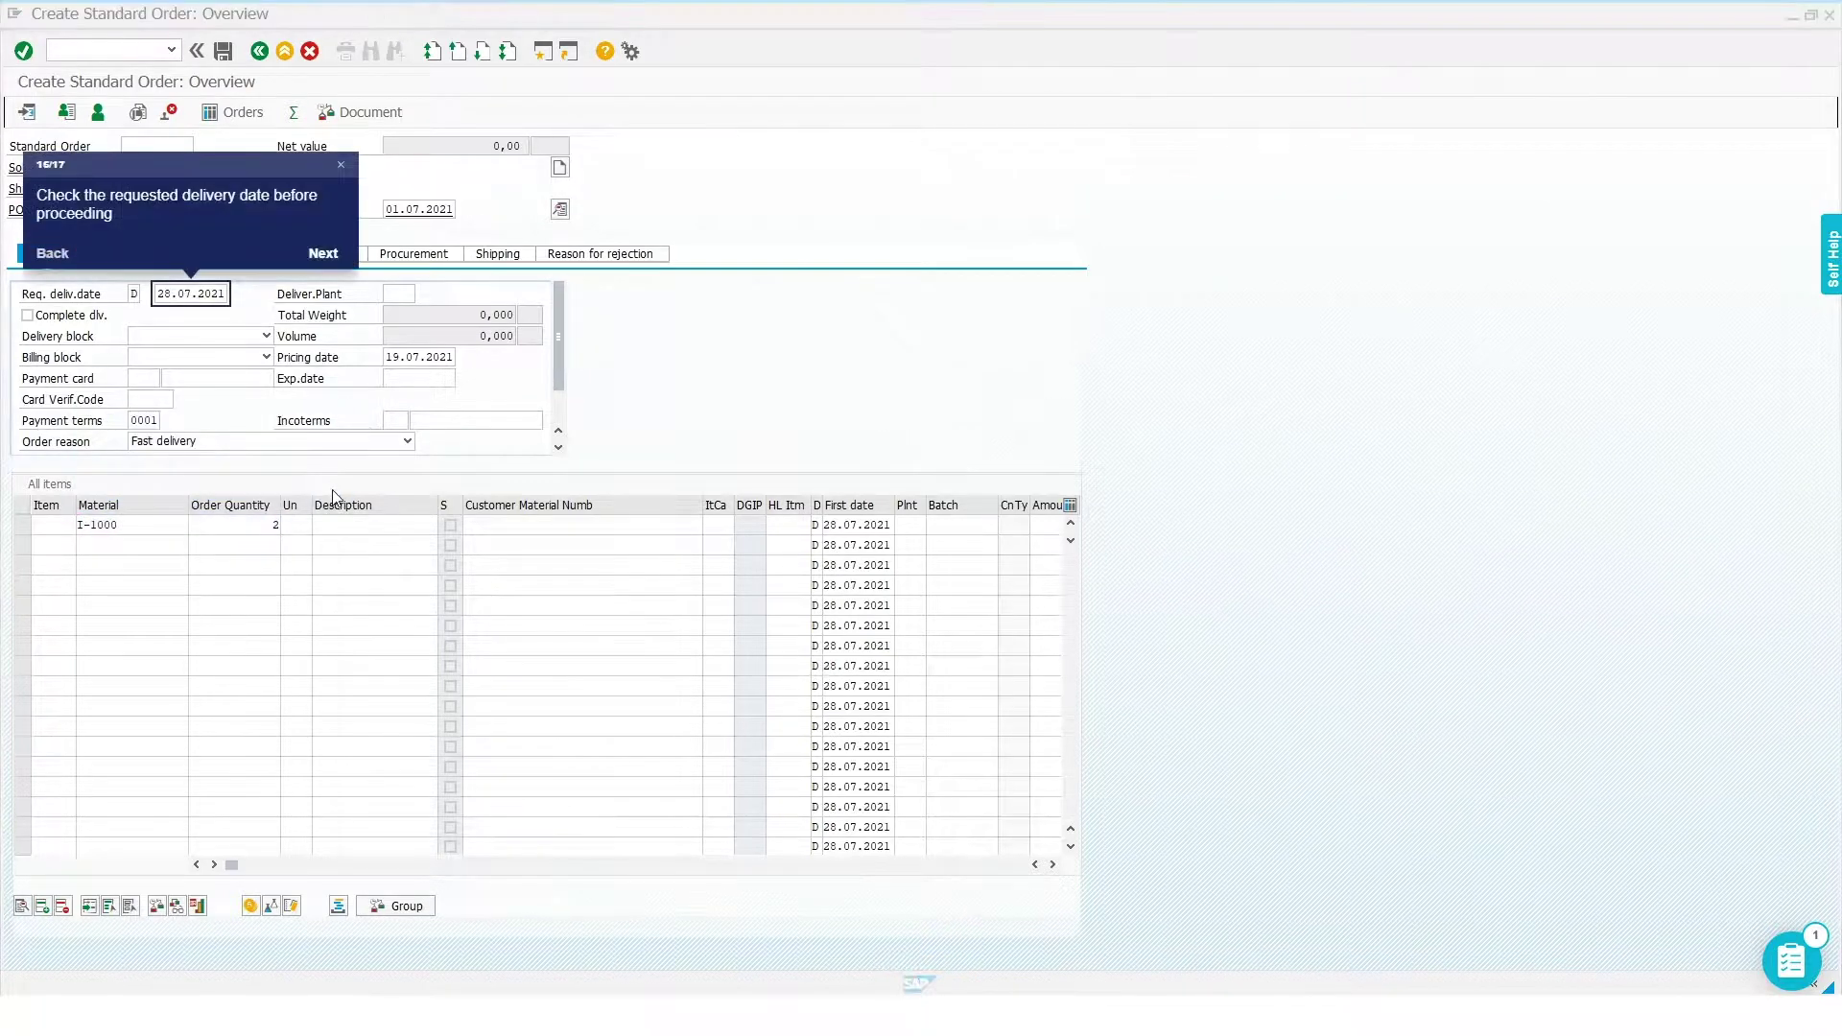
pyautogui.click(320, 314)
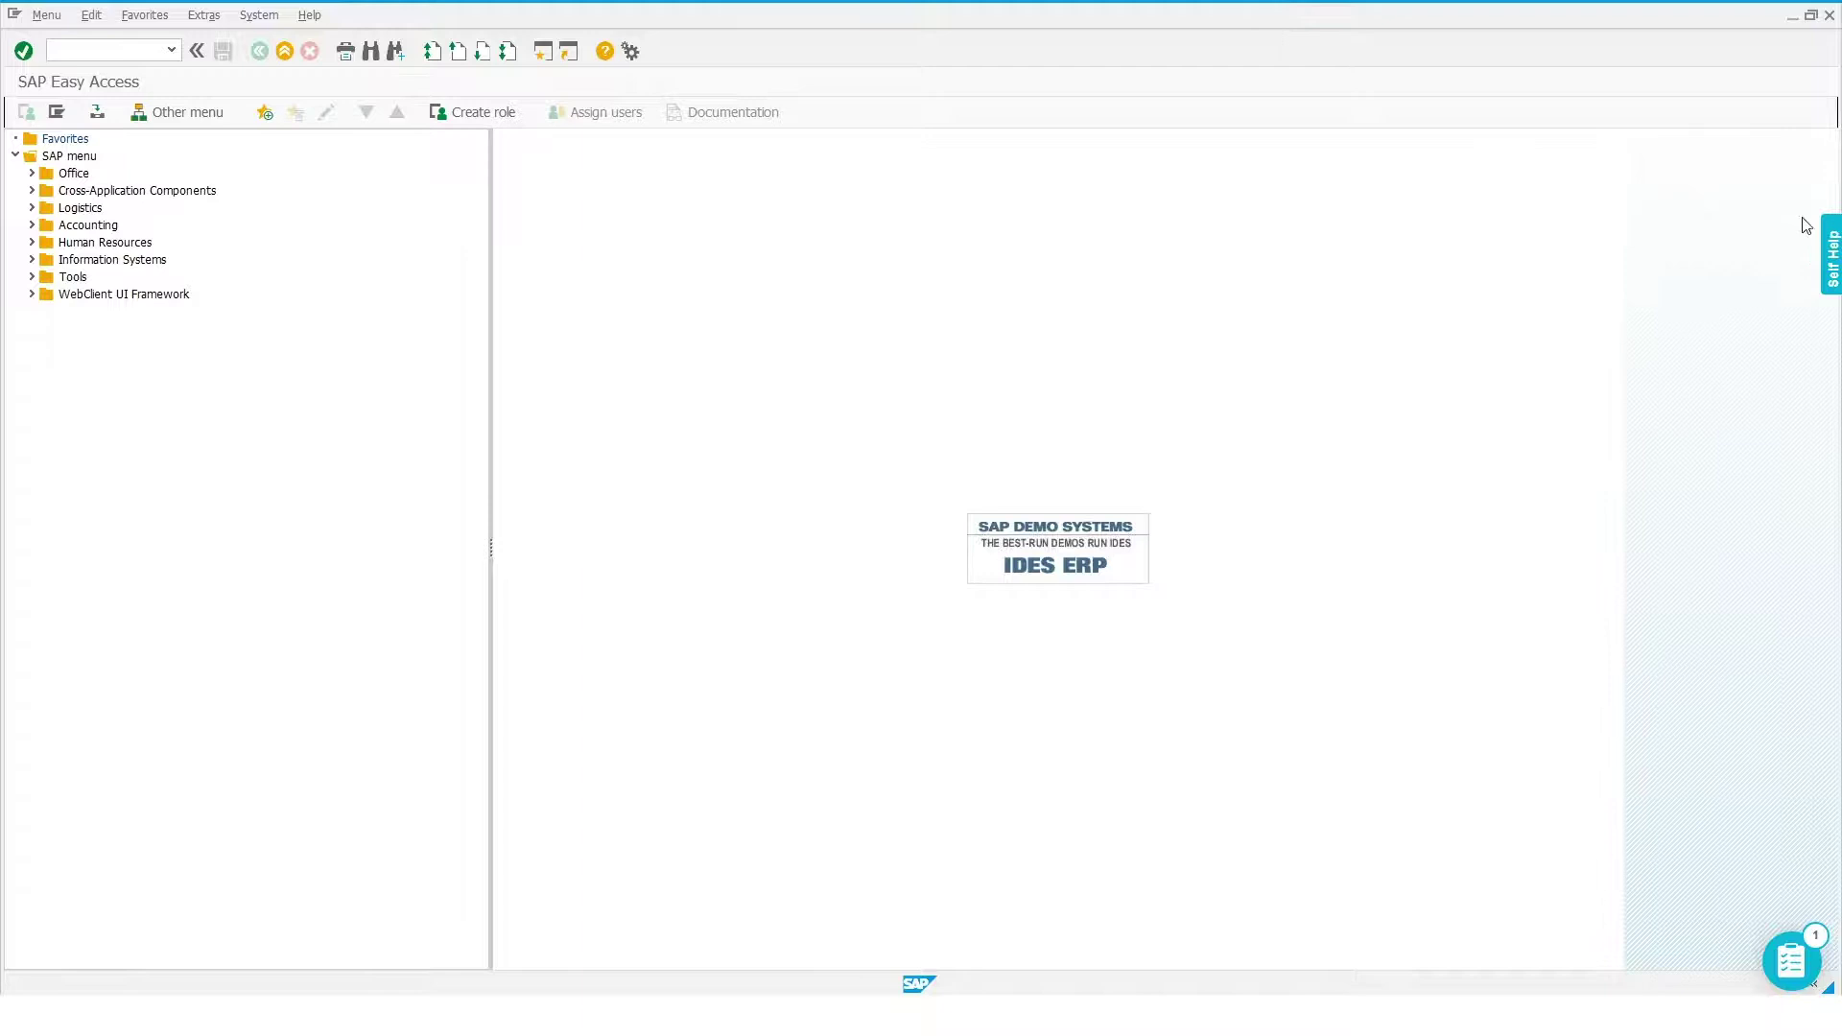
# - Search the Self Help panel for 'month' to list the sales order report guides
pyautogui.click(1830, 257)
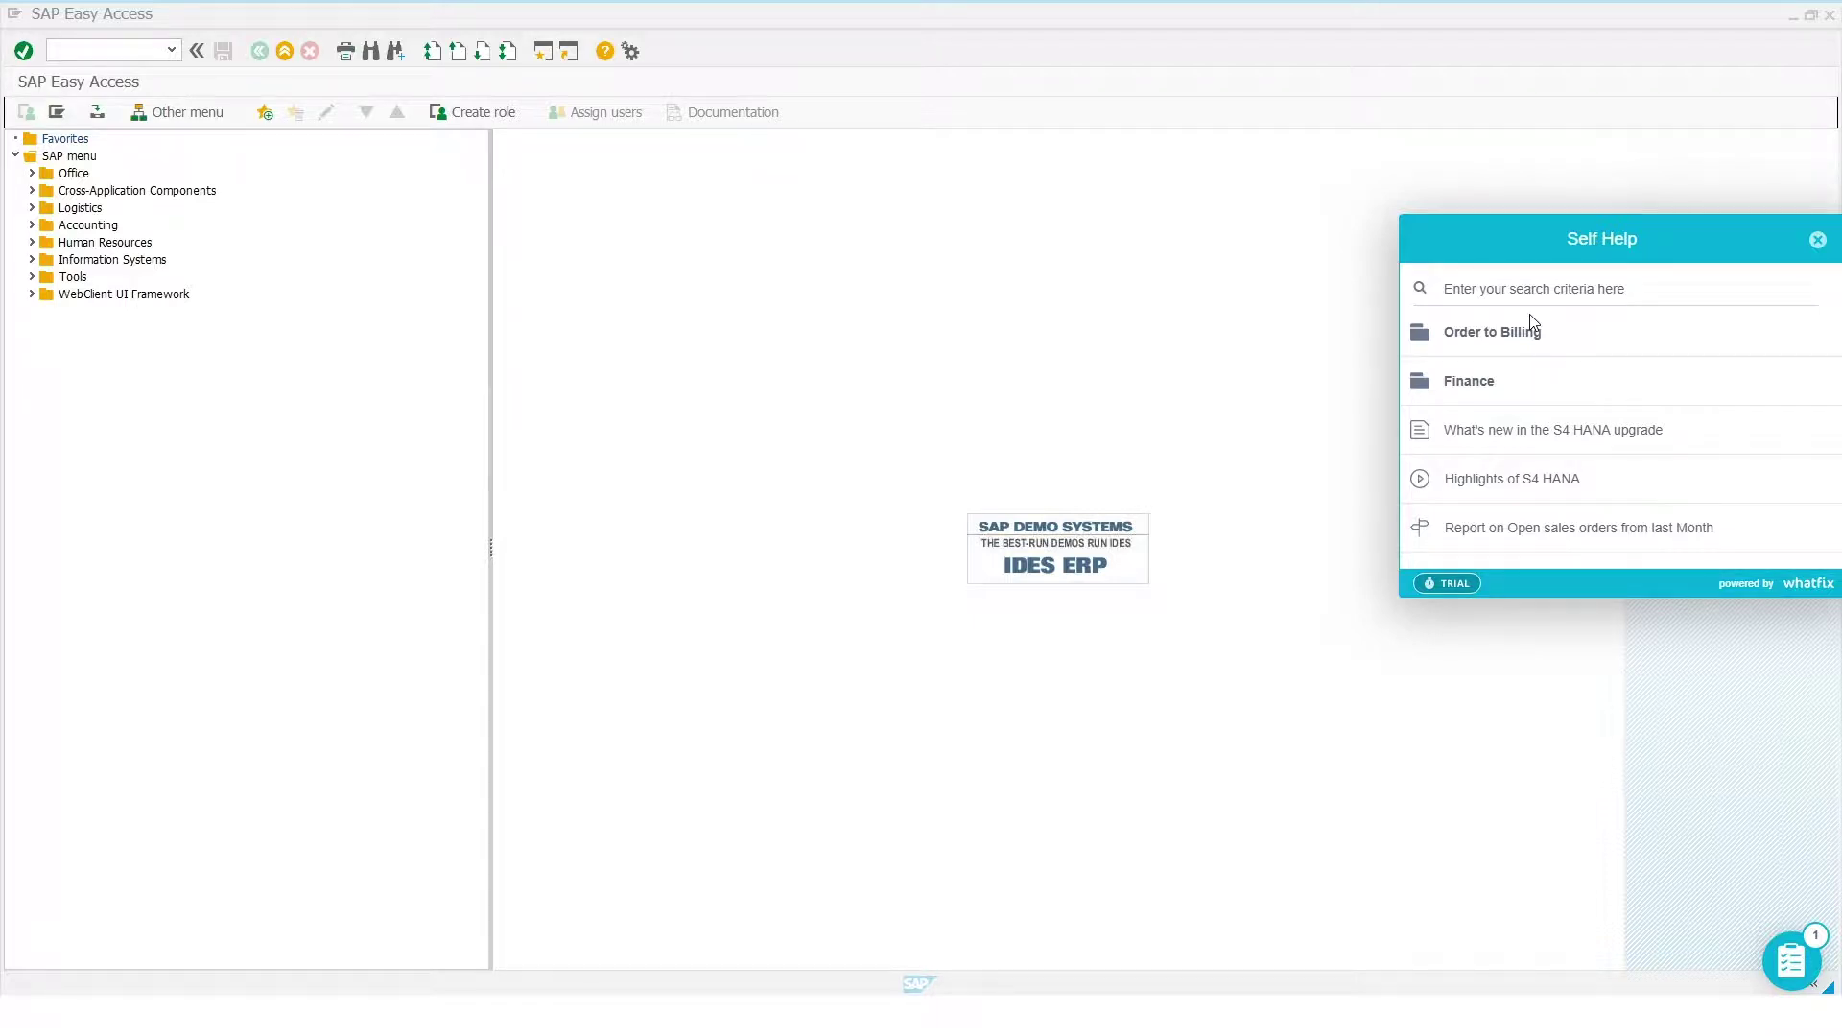
pyautogui.click(1540, 290)
pyautogui.write('month')
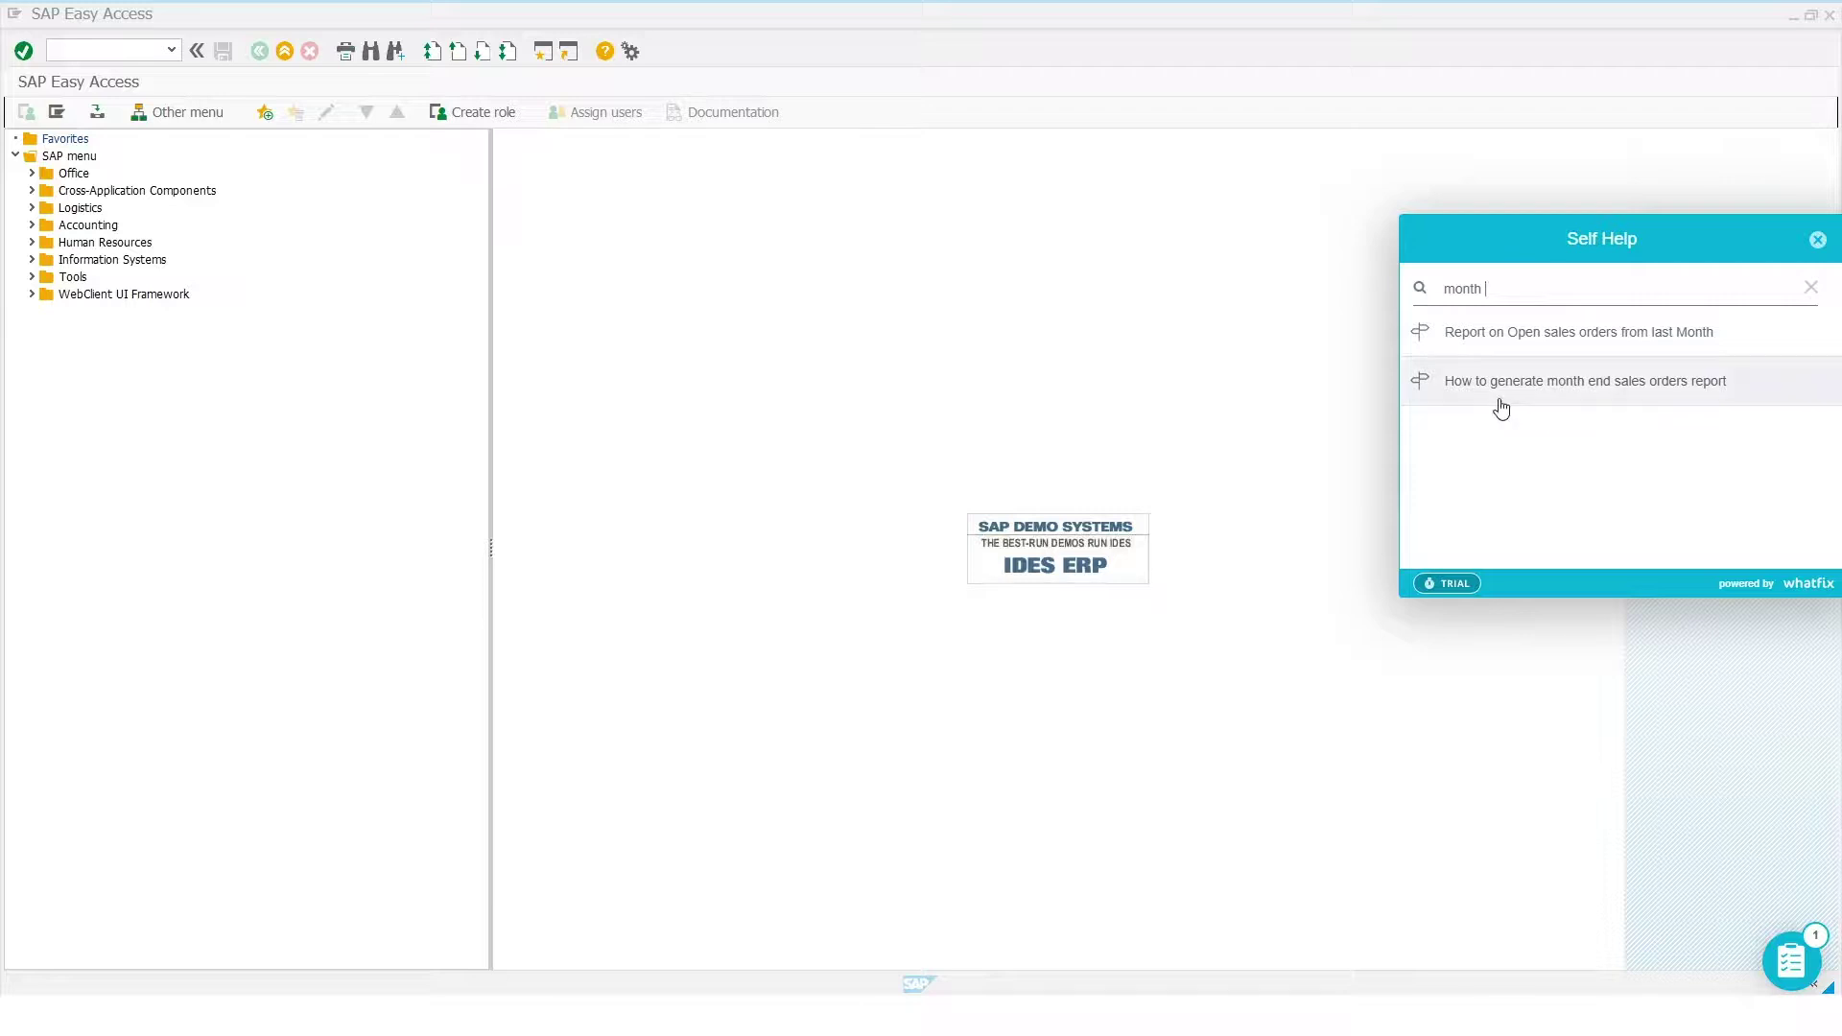
# - Start the sales order report guide and run transaction VA05
pyautogui.click(1580, 393)
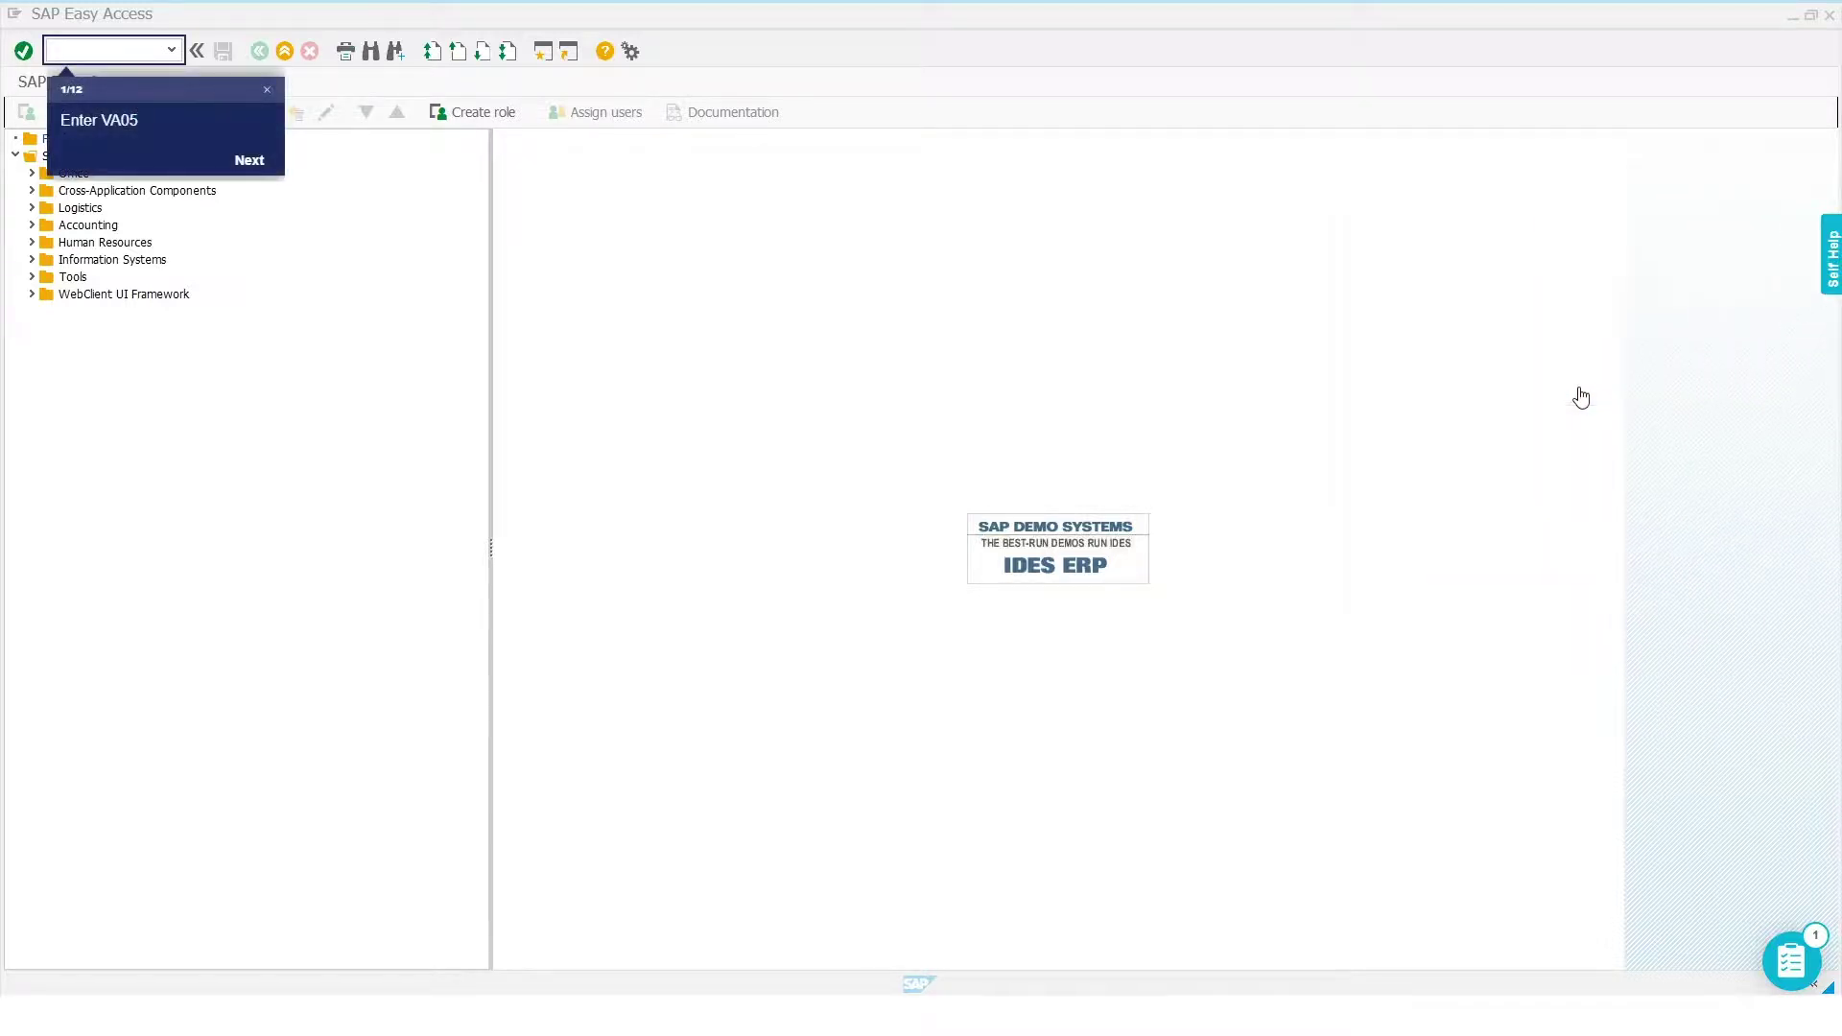
pyautogui.click(128, 52)
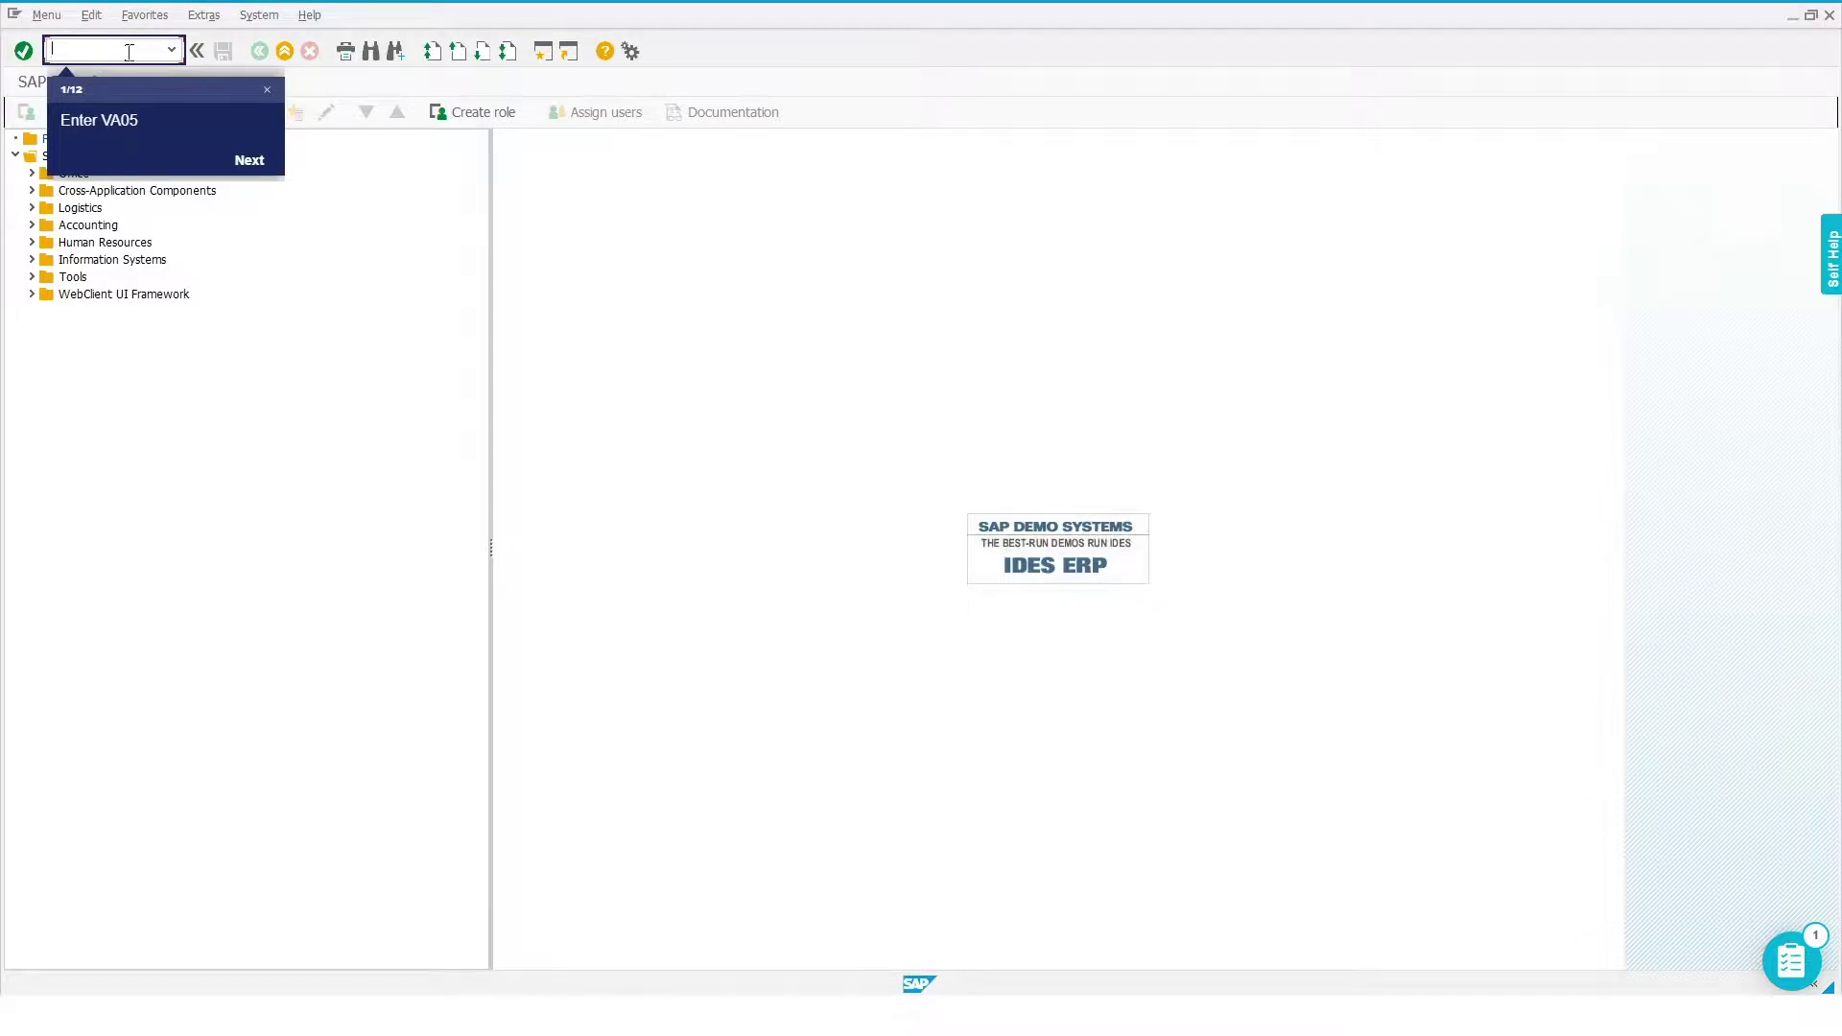
pyautogui.write('VA05')
pyautogui.click(260, 159)
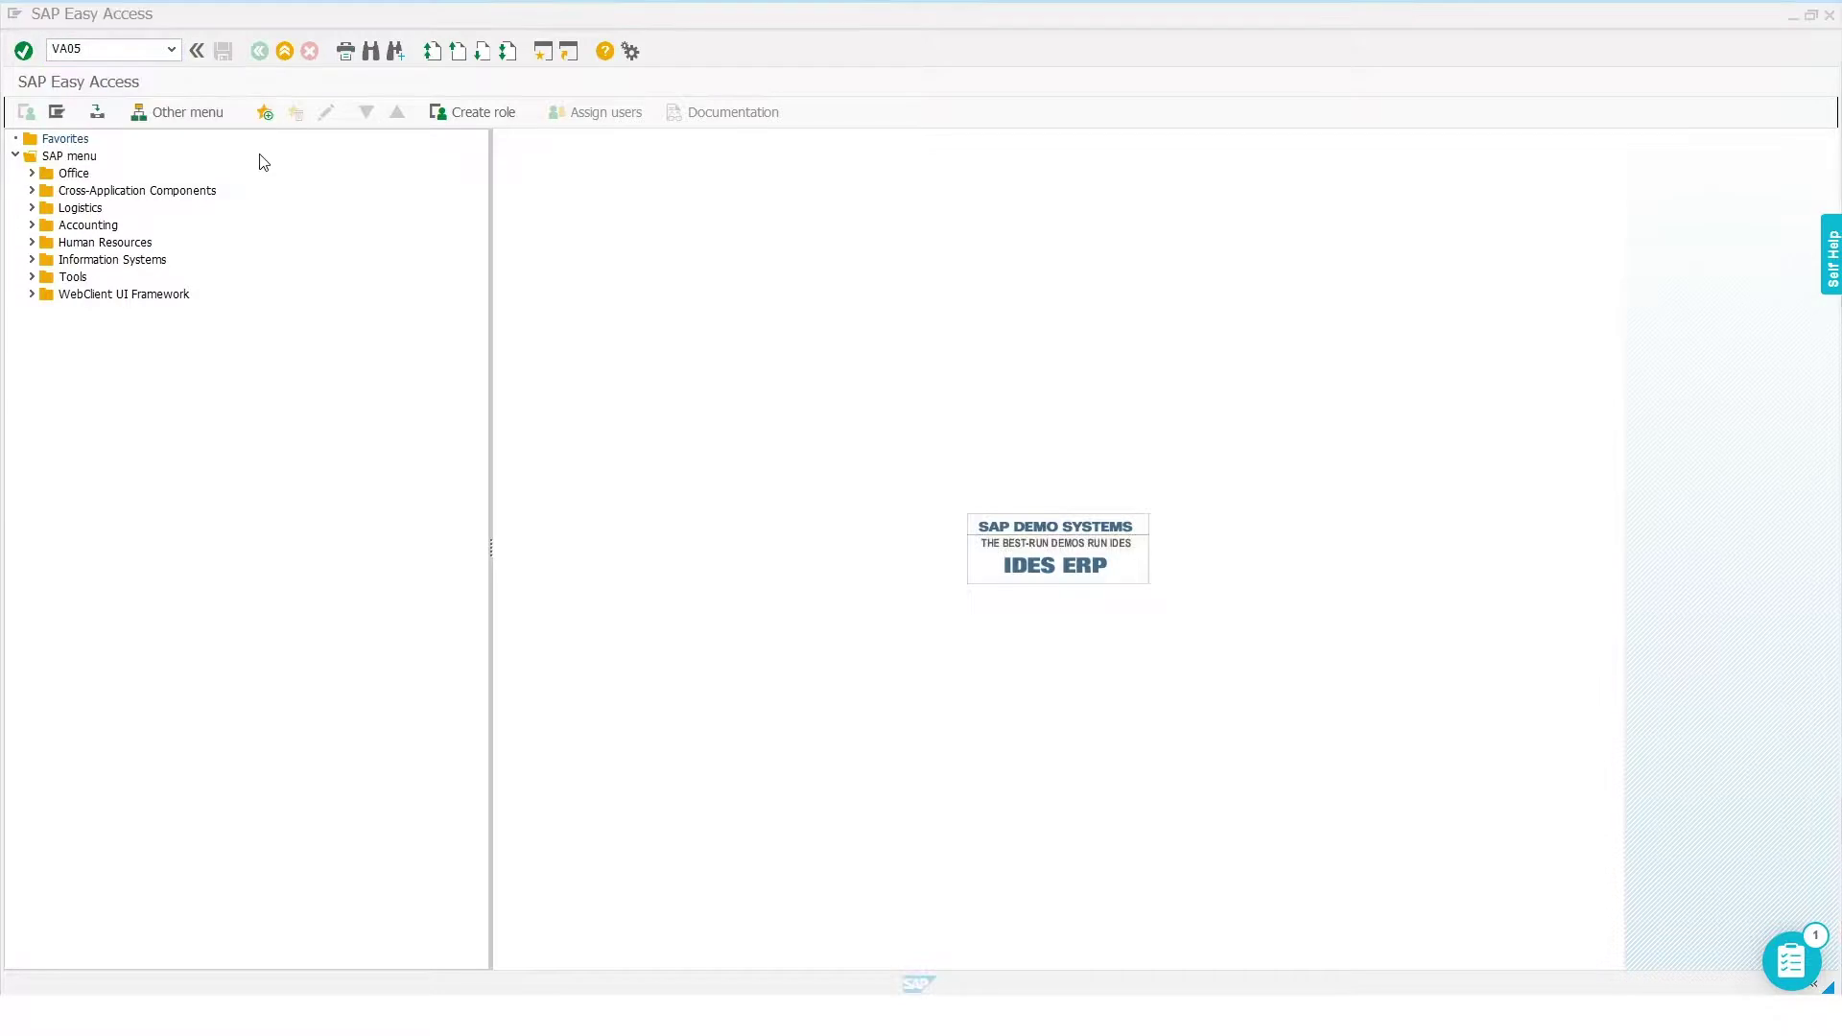
pyautogui.click(24, 51)
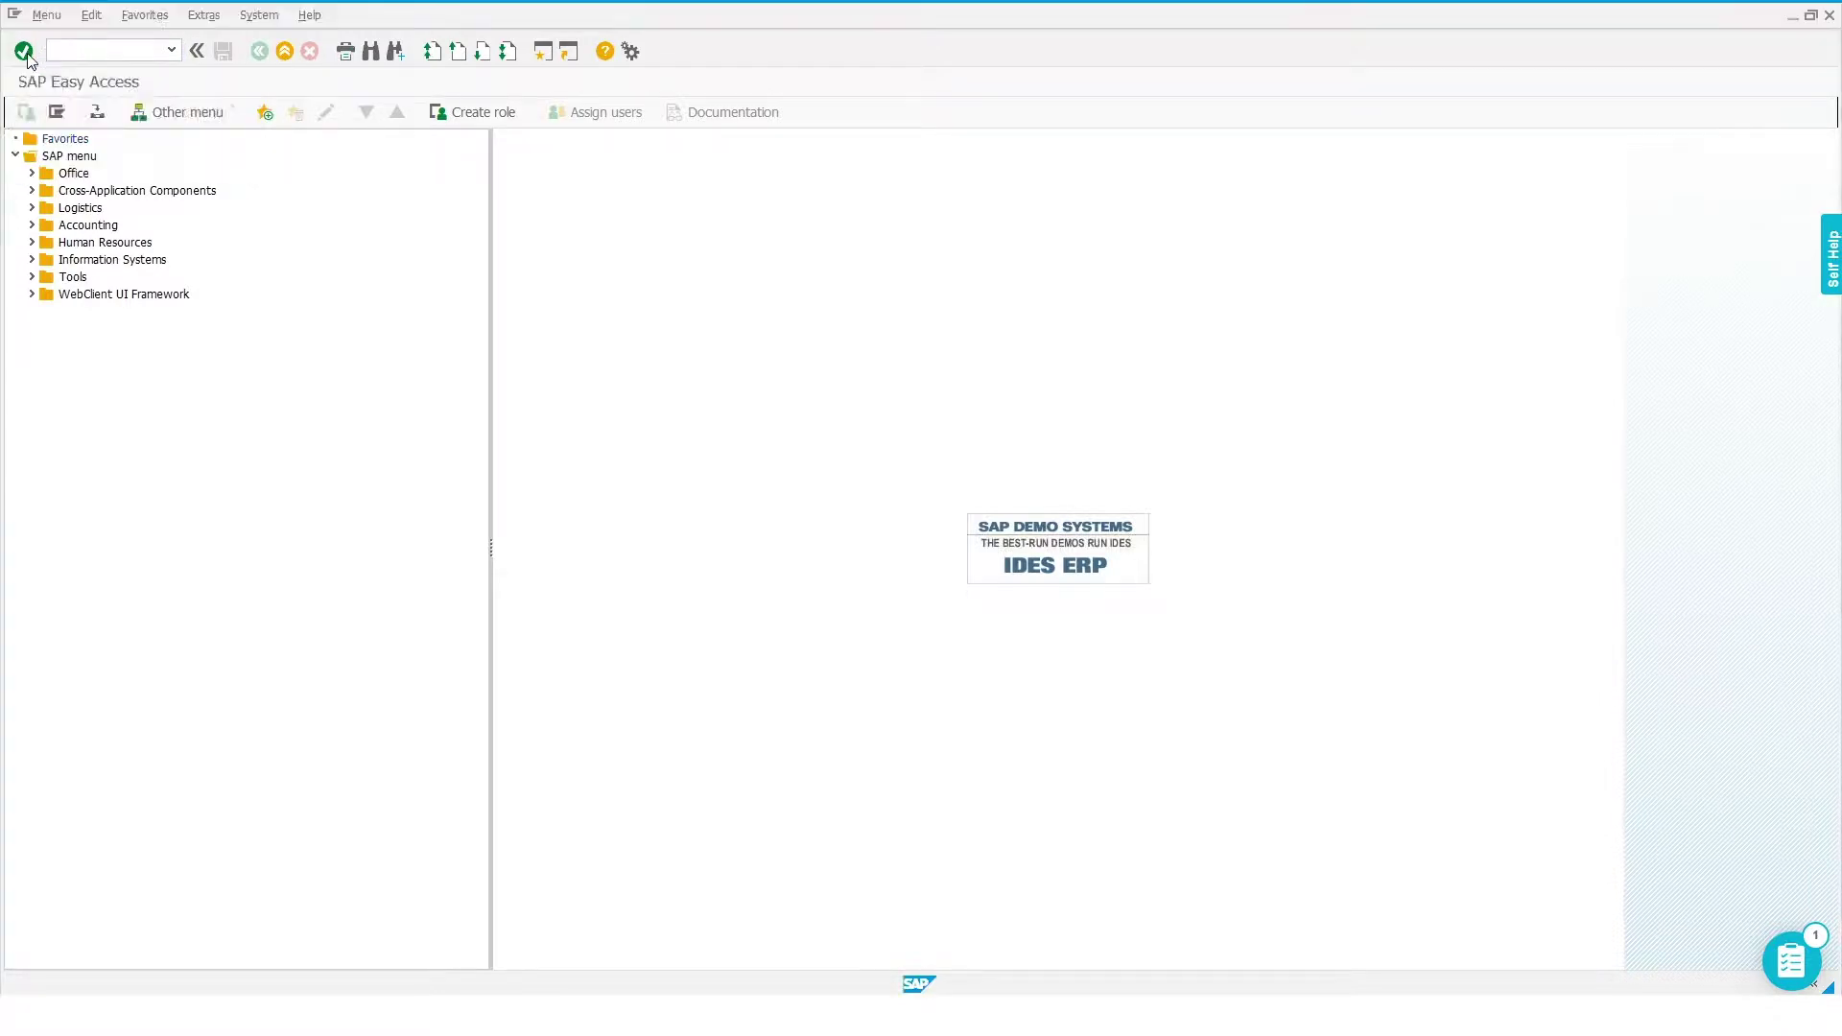
# - Set document dates 19.06.2021 to 19.07.2021 and restrict the list to open sales orders
pyautogui.click(213, 300)
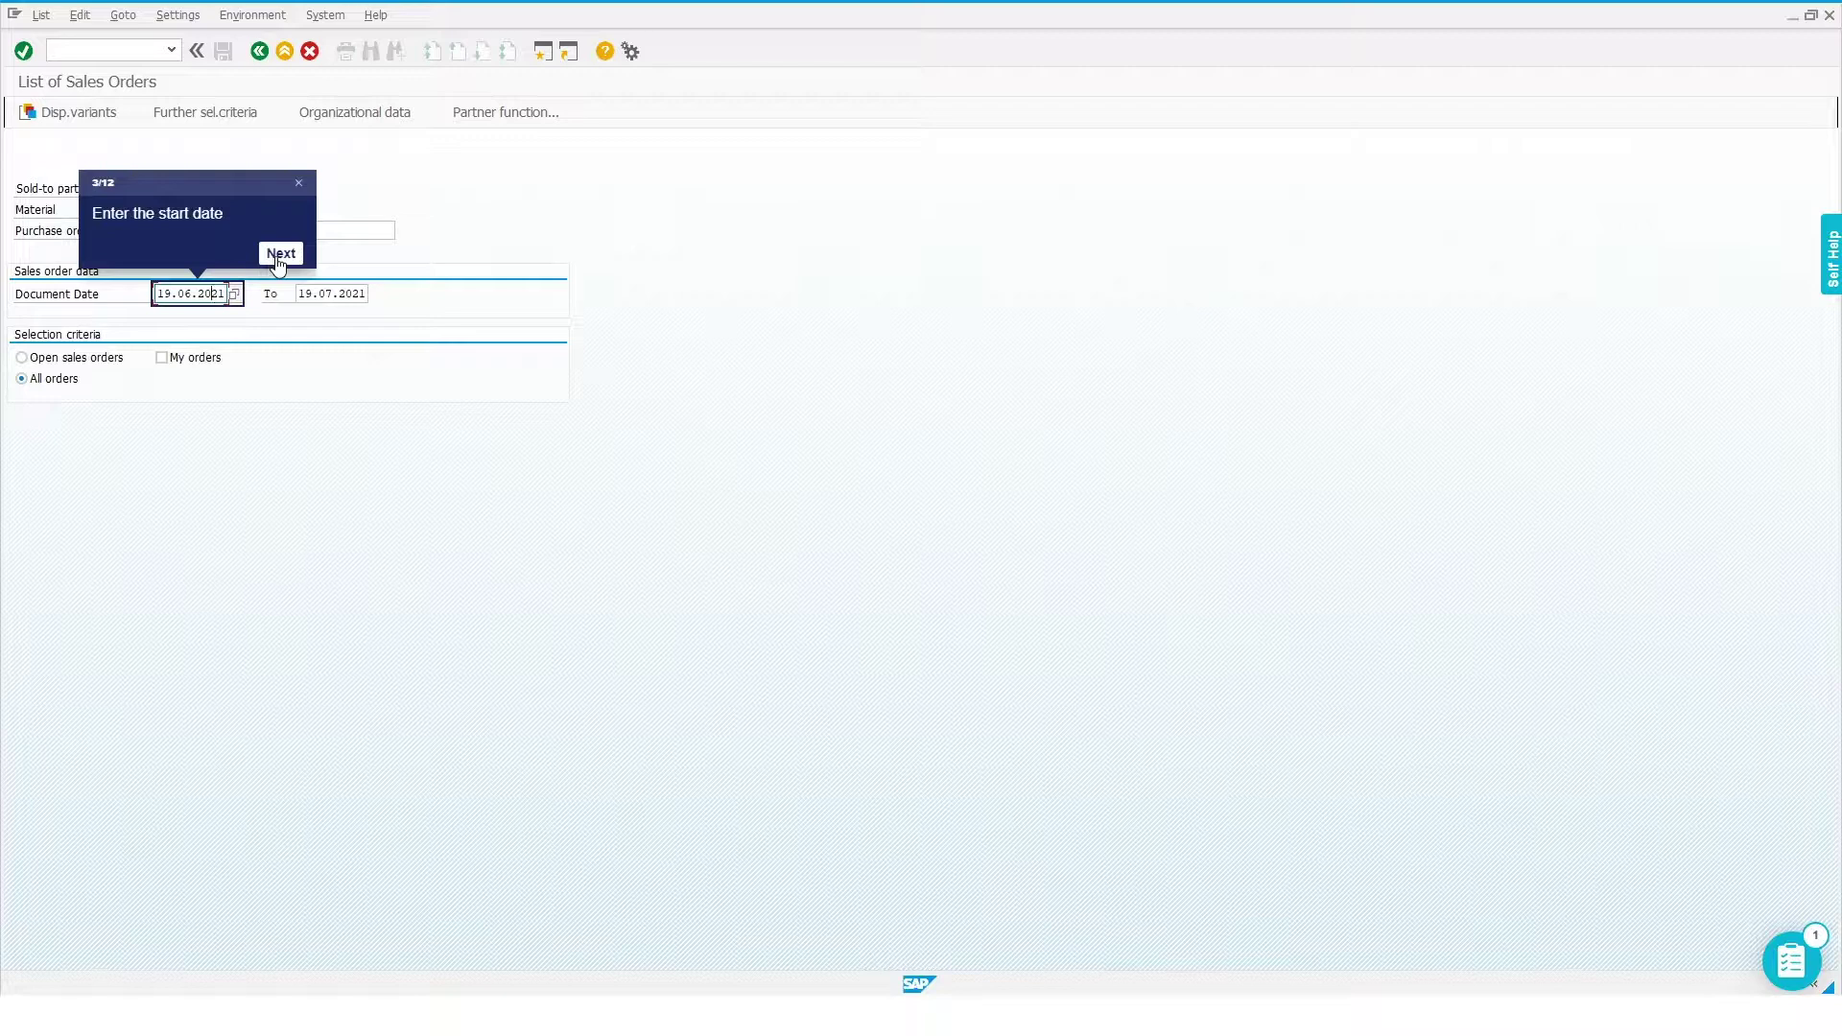
pyautogui.click(278, 257)
pyautogui.click(411, 255)
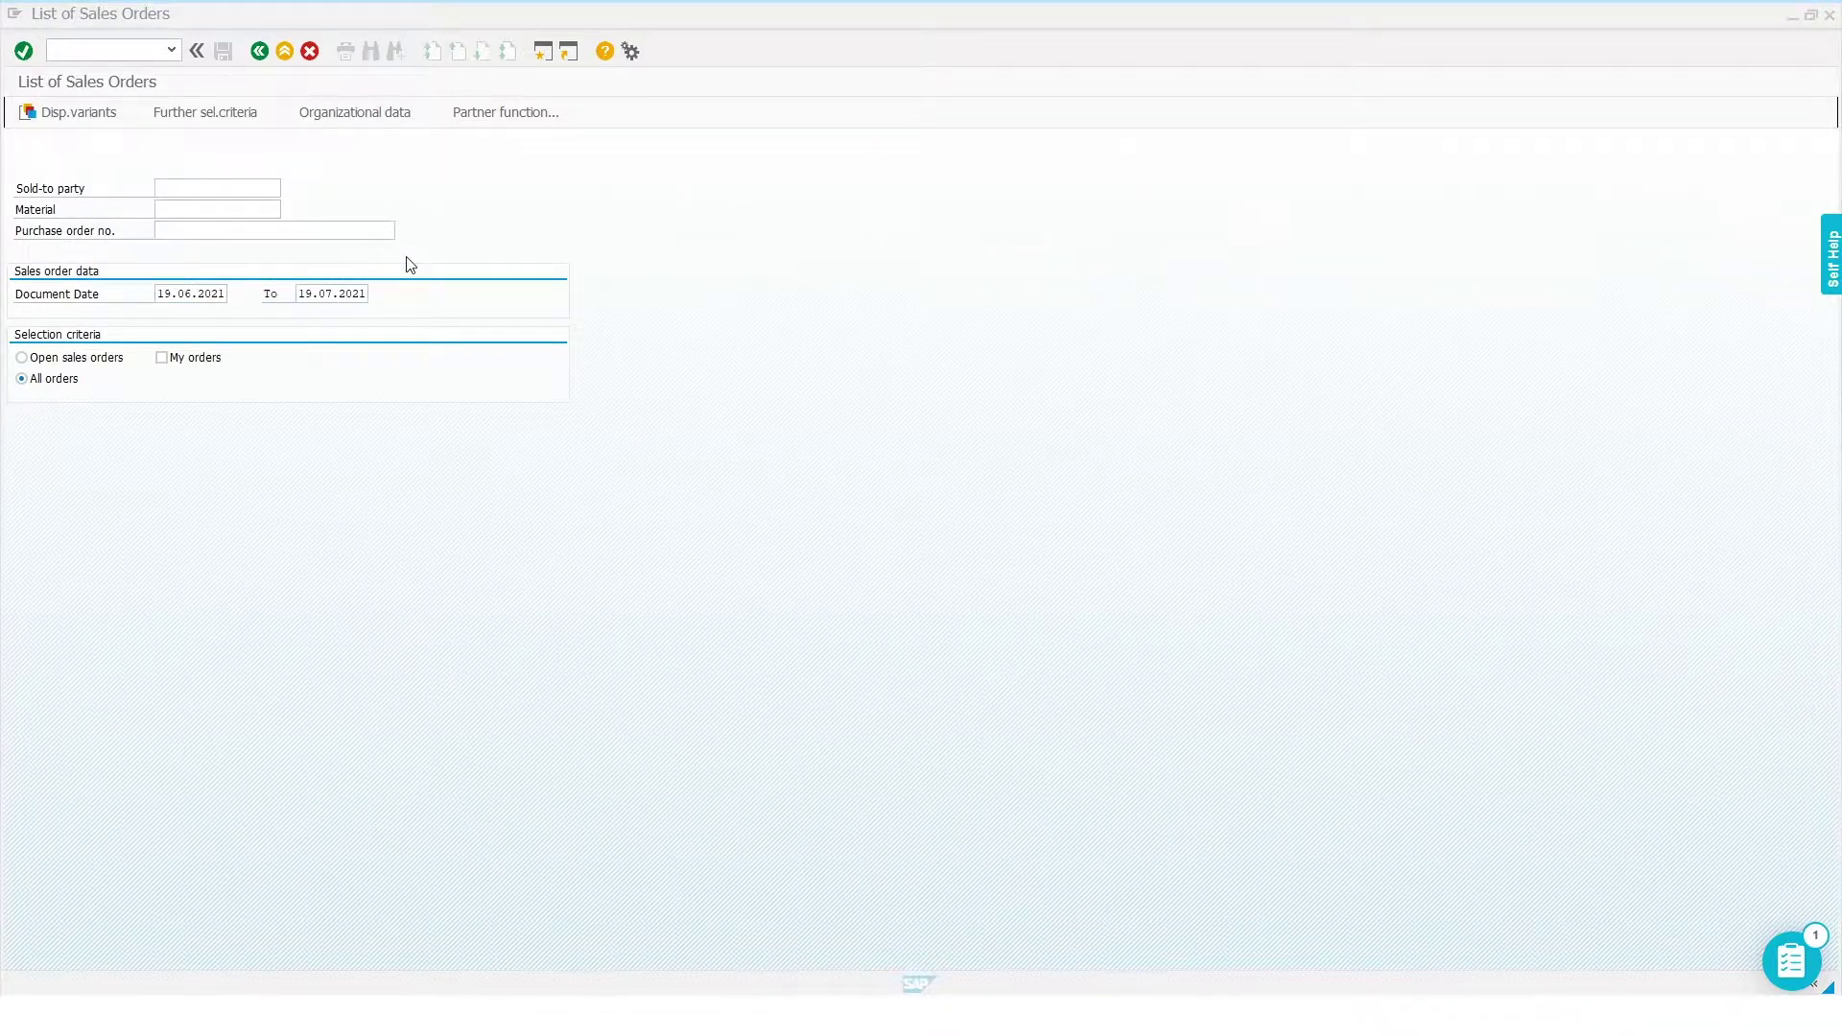
pyautogui.click(52, 364)
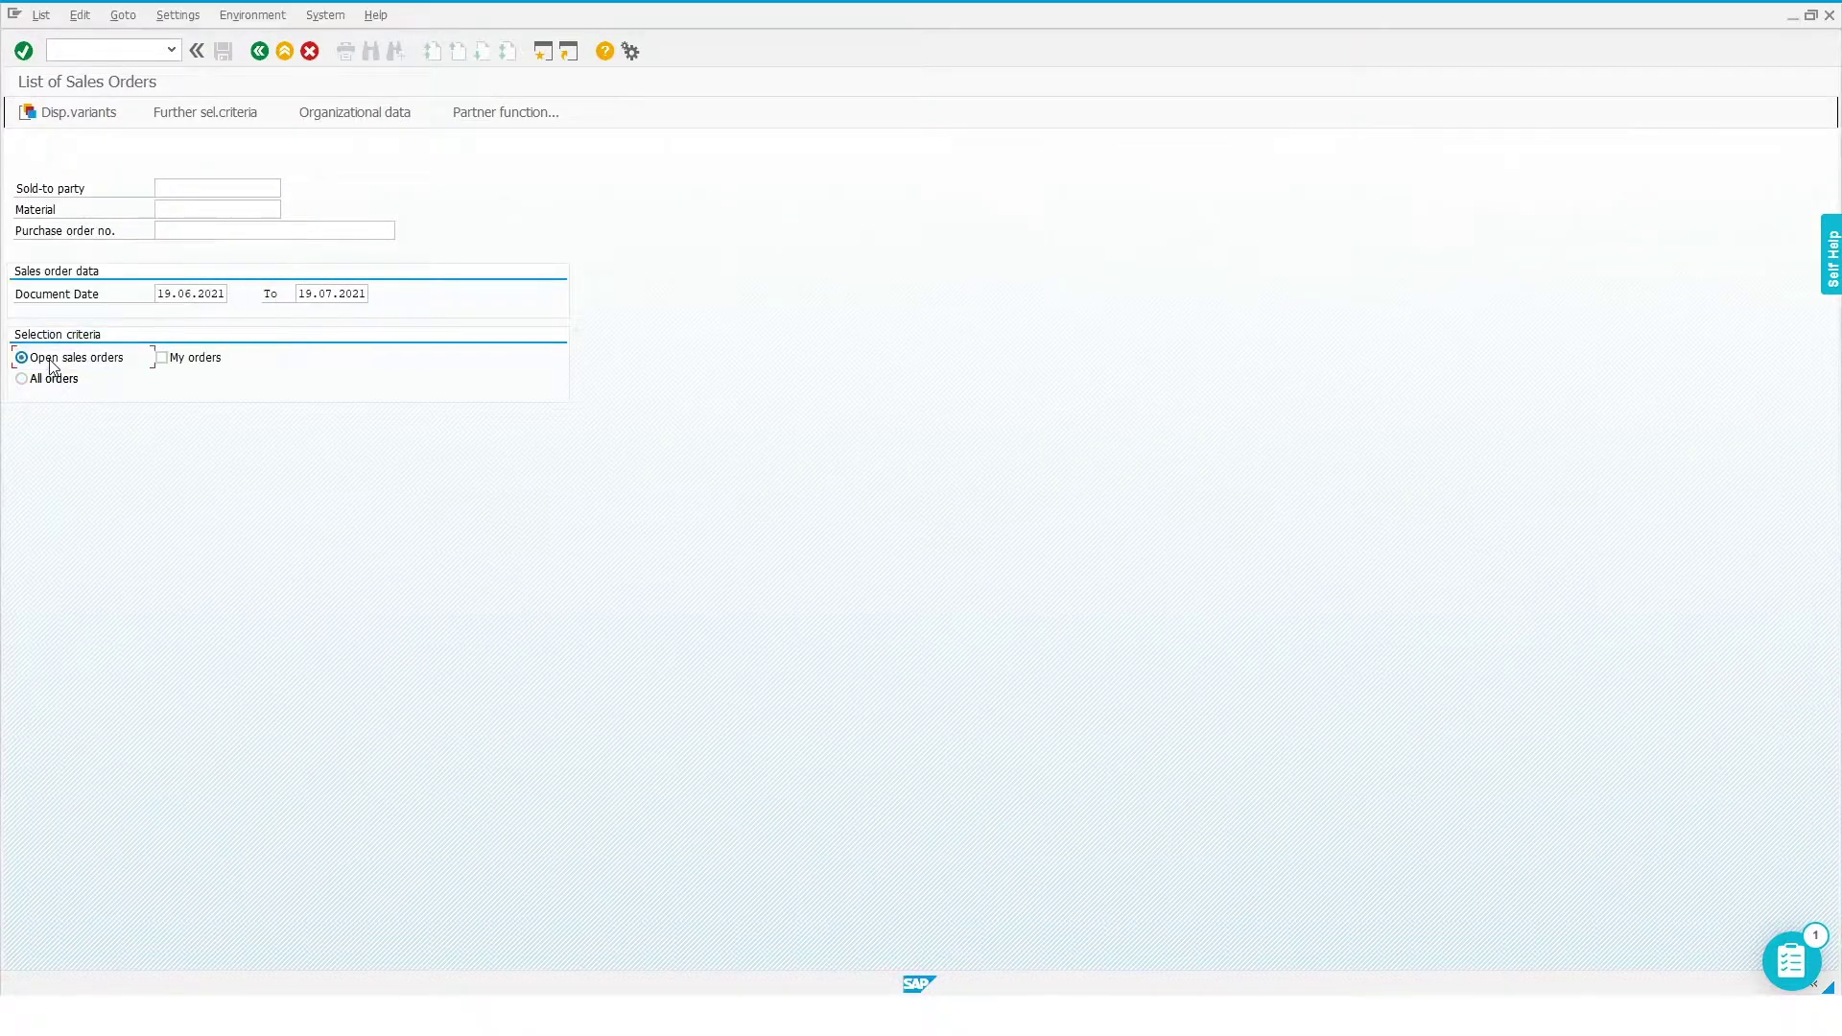
# - Fill organizational data: sales organization 1000, distribution channel 10, division 00
pyautogui.click(361, 115)
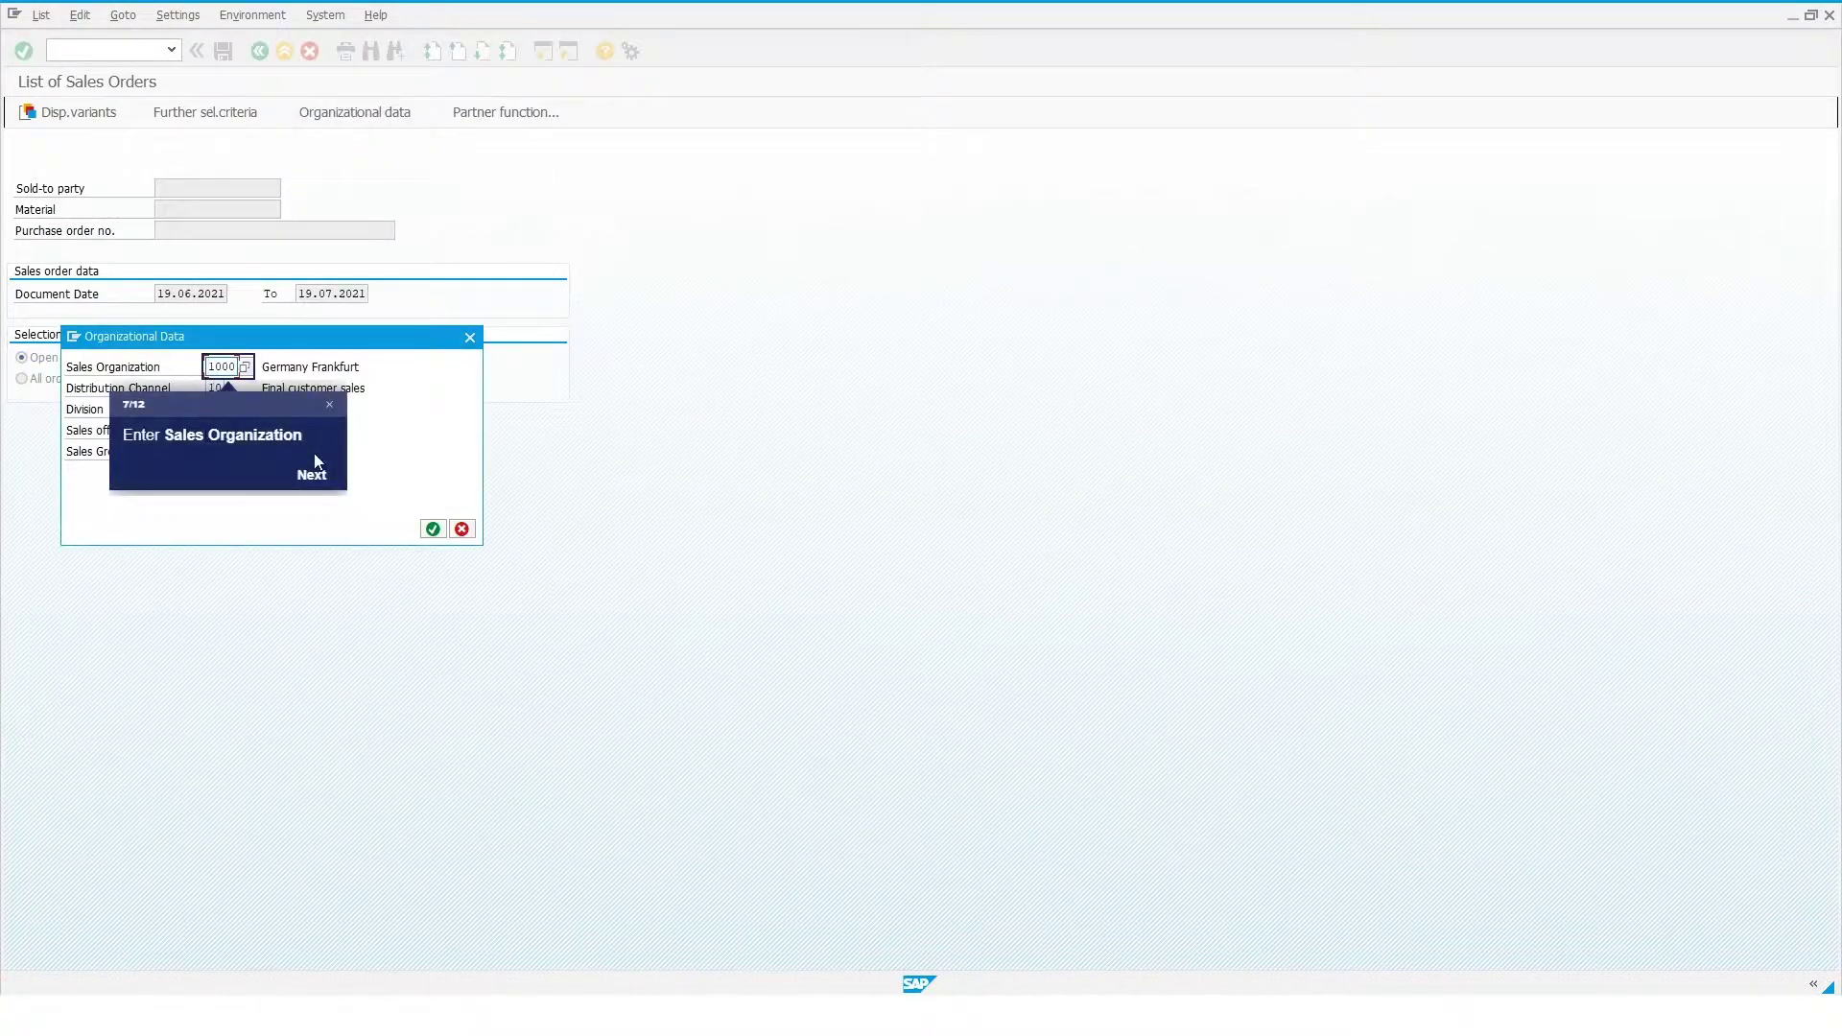
pyautogui.click(312, 476)
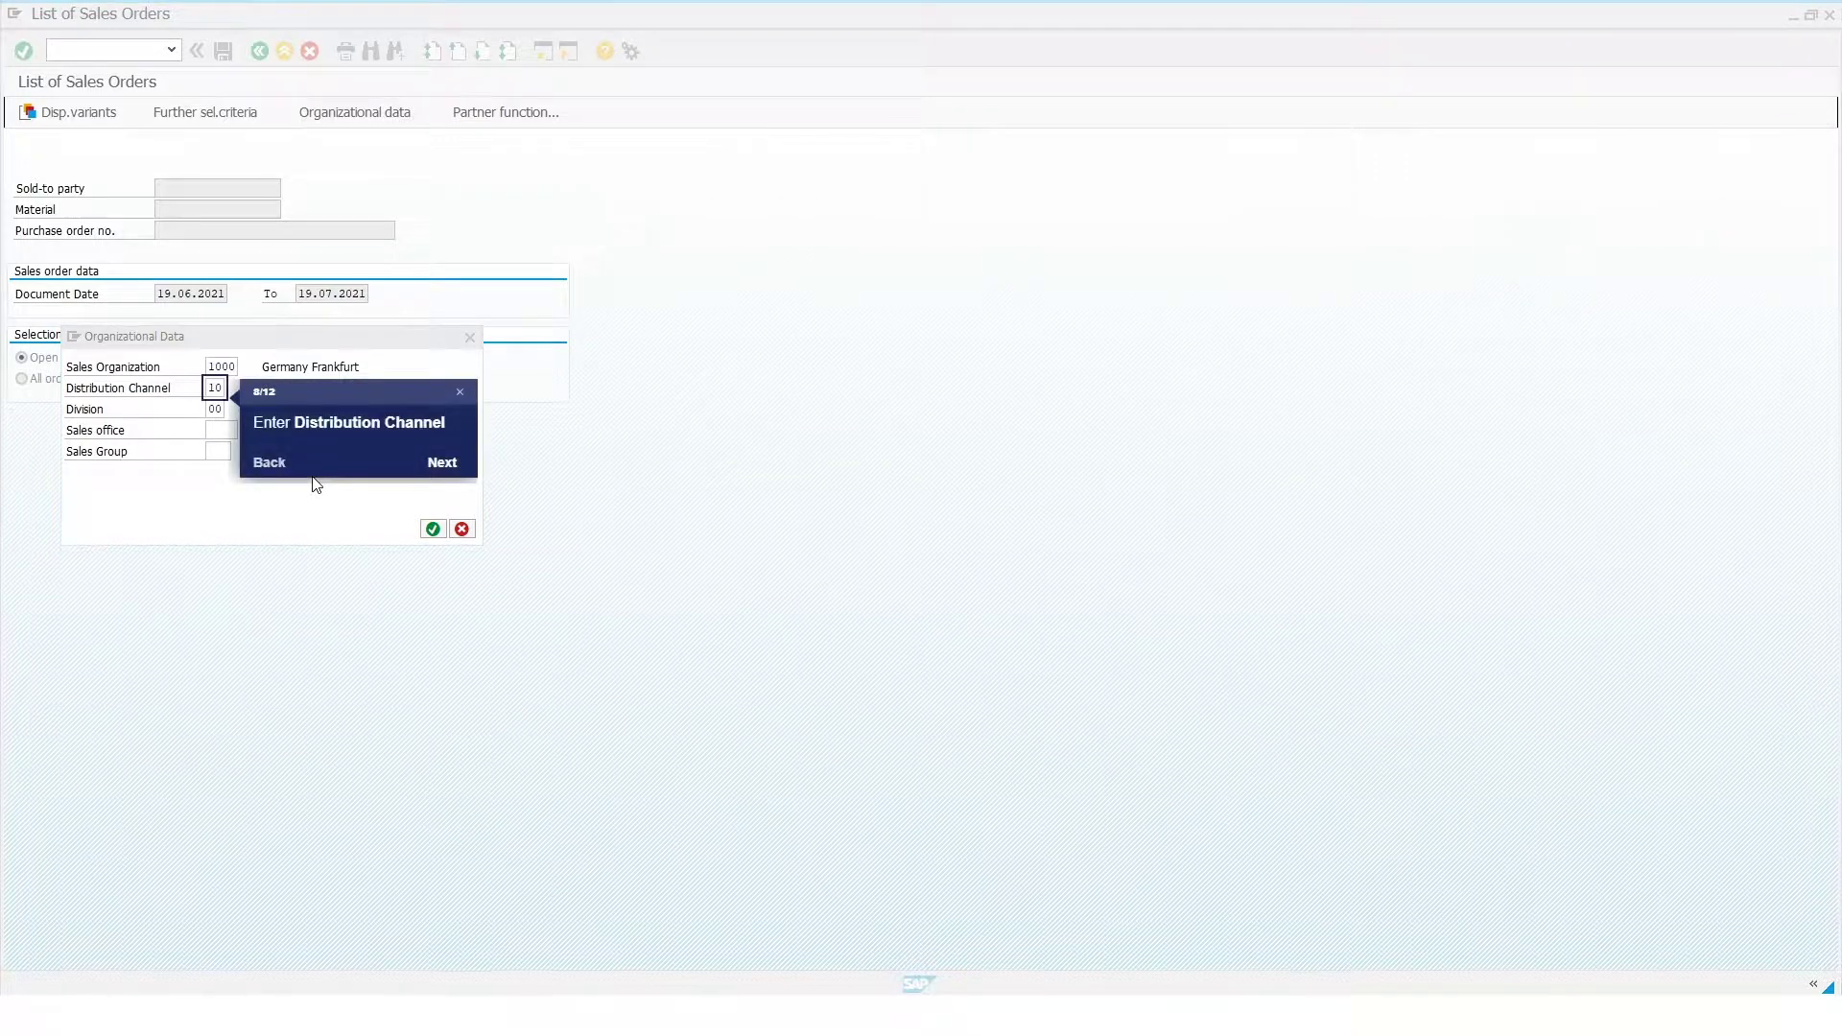
pyautogui.click(449, 467)
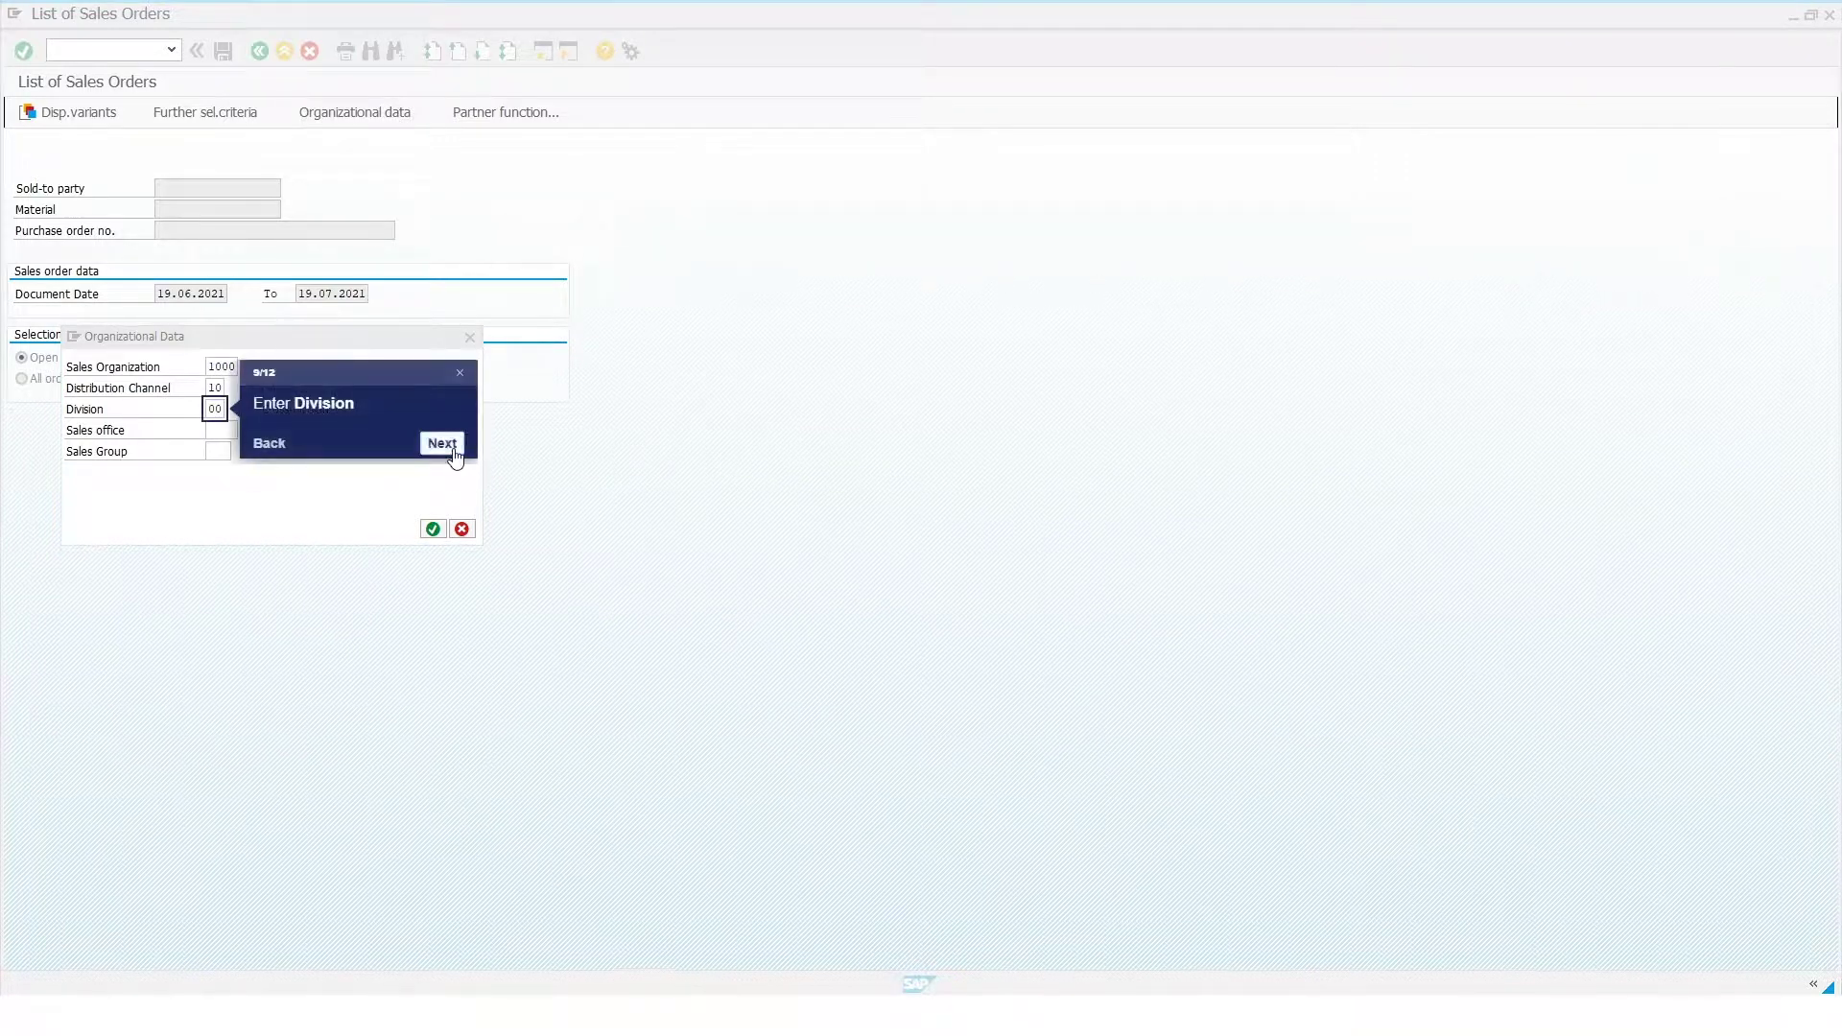
pyautogui.click(452, 449)
# - Confirm the organizational data, generate the sales order report, and send 'Yes' helpful feedback
pyautogui.click(433, 528)
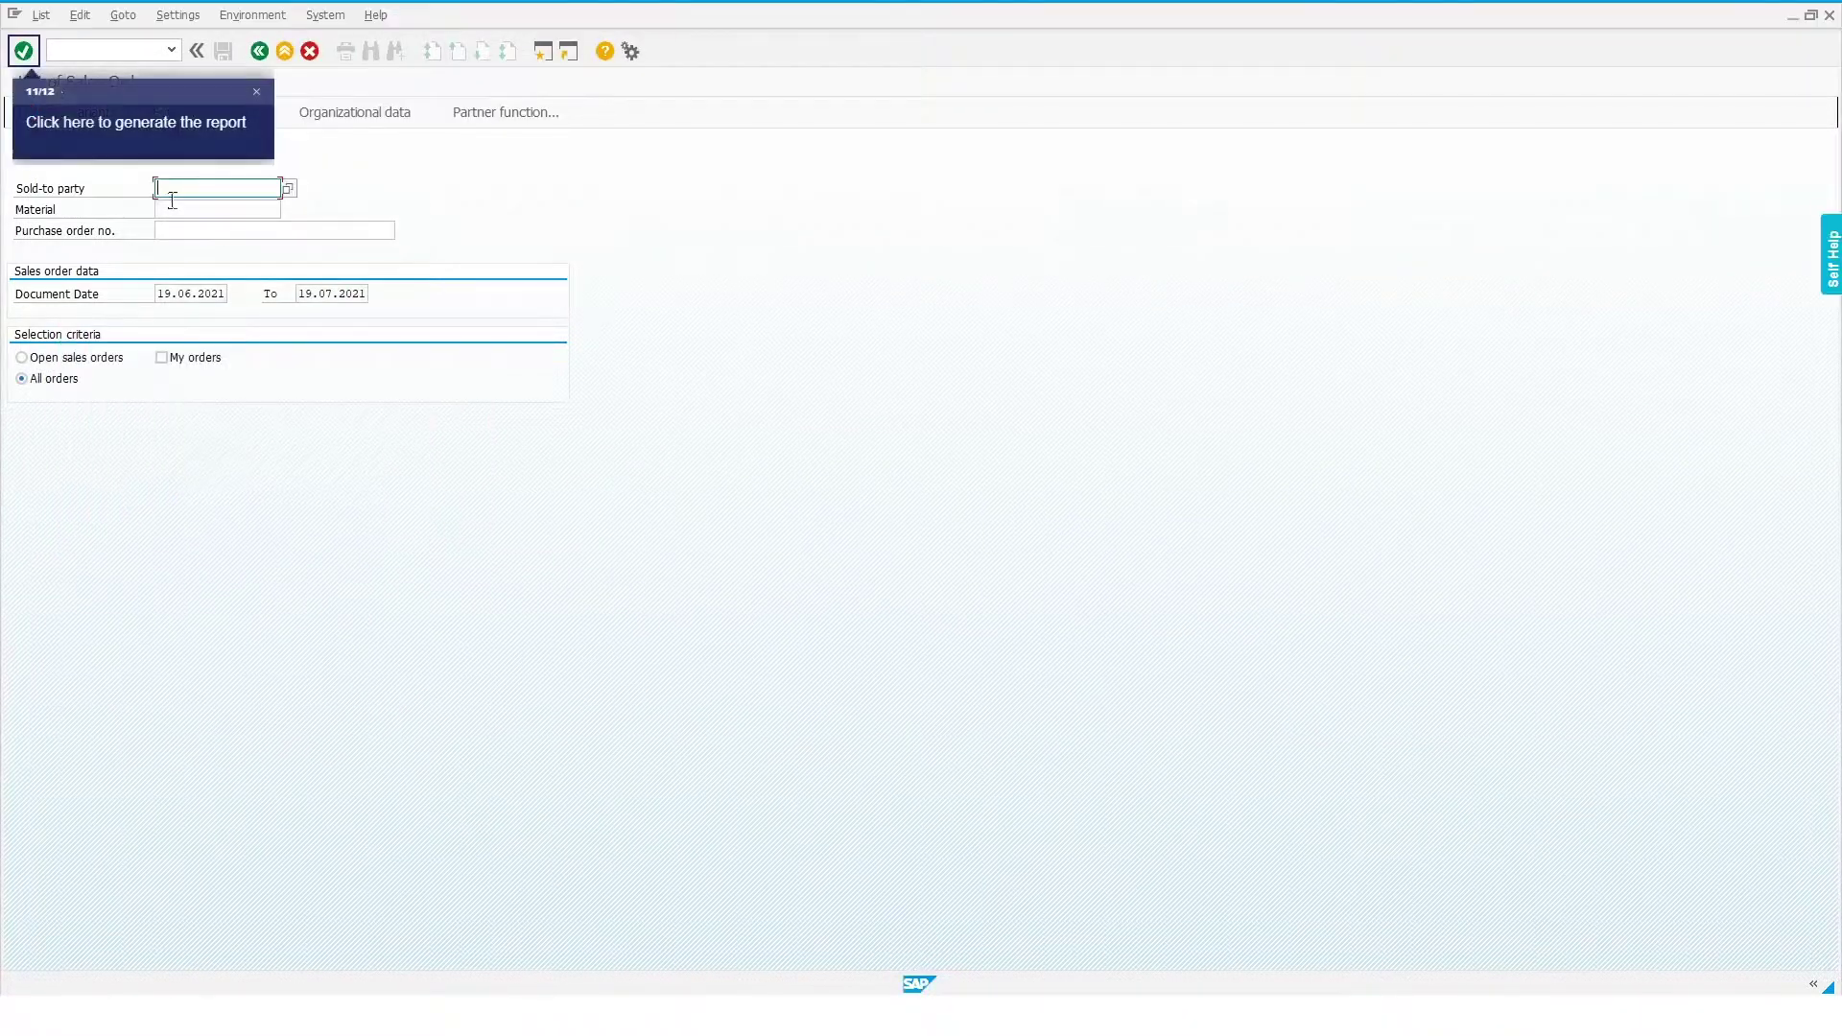
pyautogui.click(24, 51)
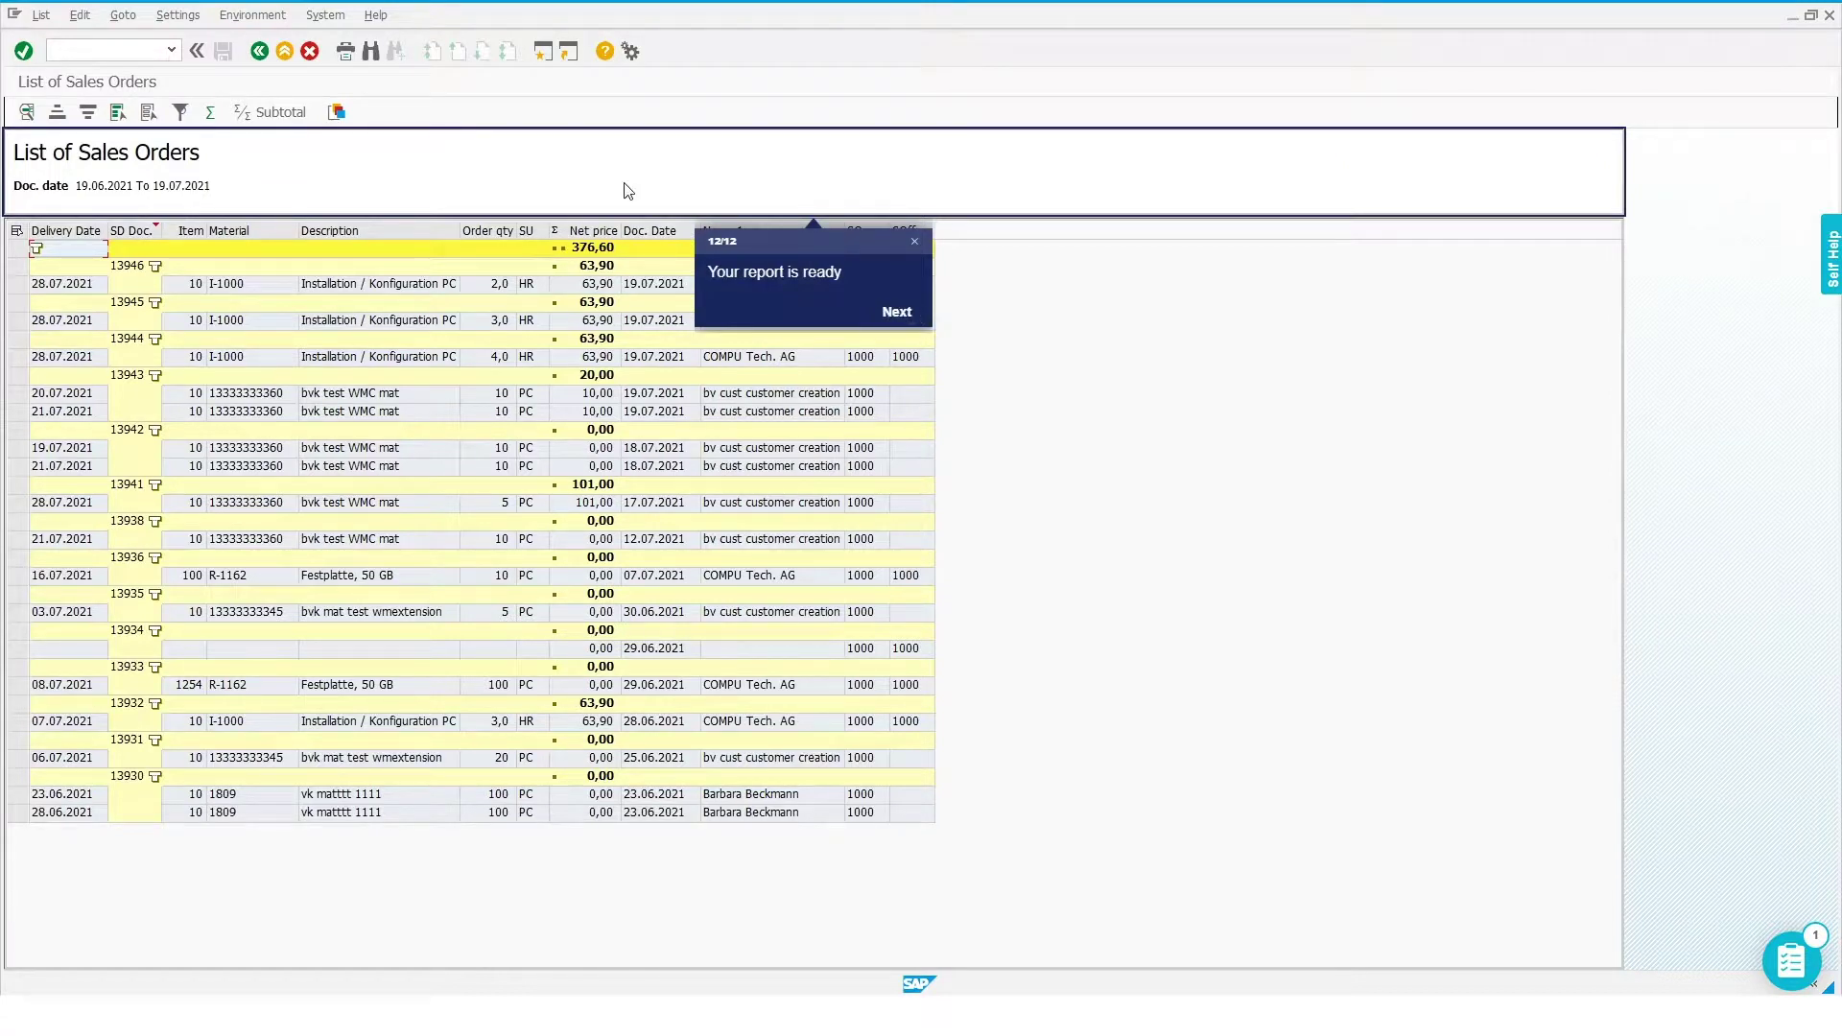
pyautogui.click(897, 314)
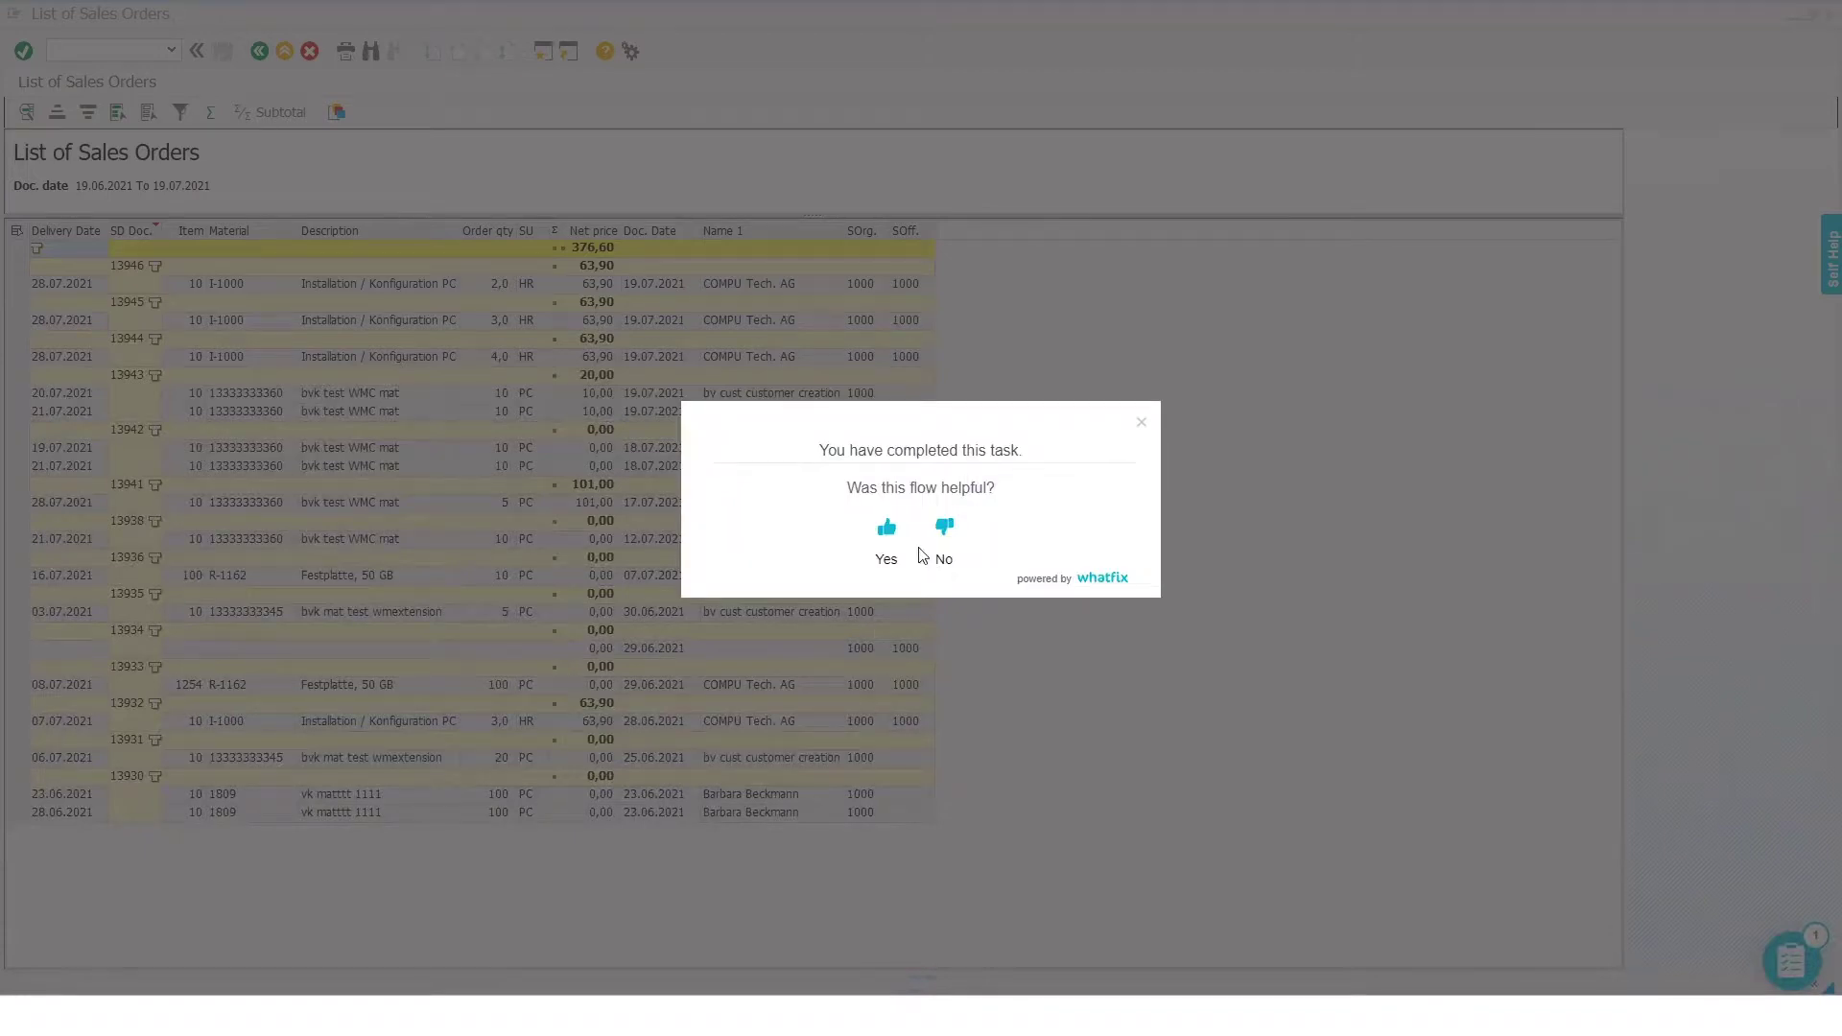
pyautogui.click(887, 533)
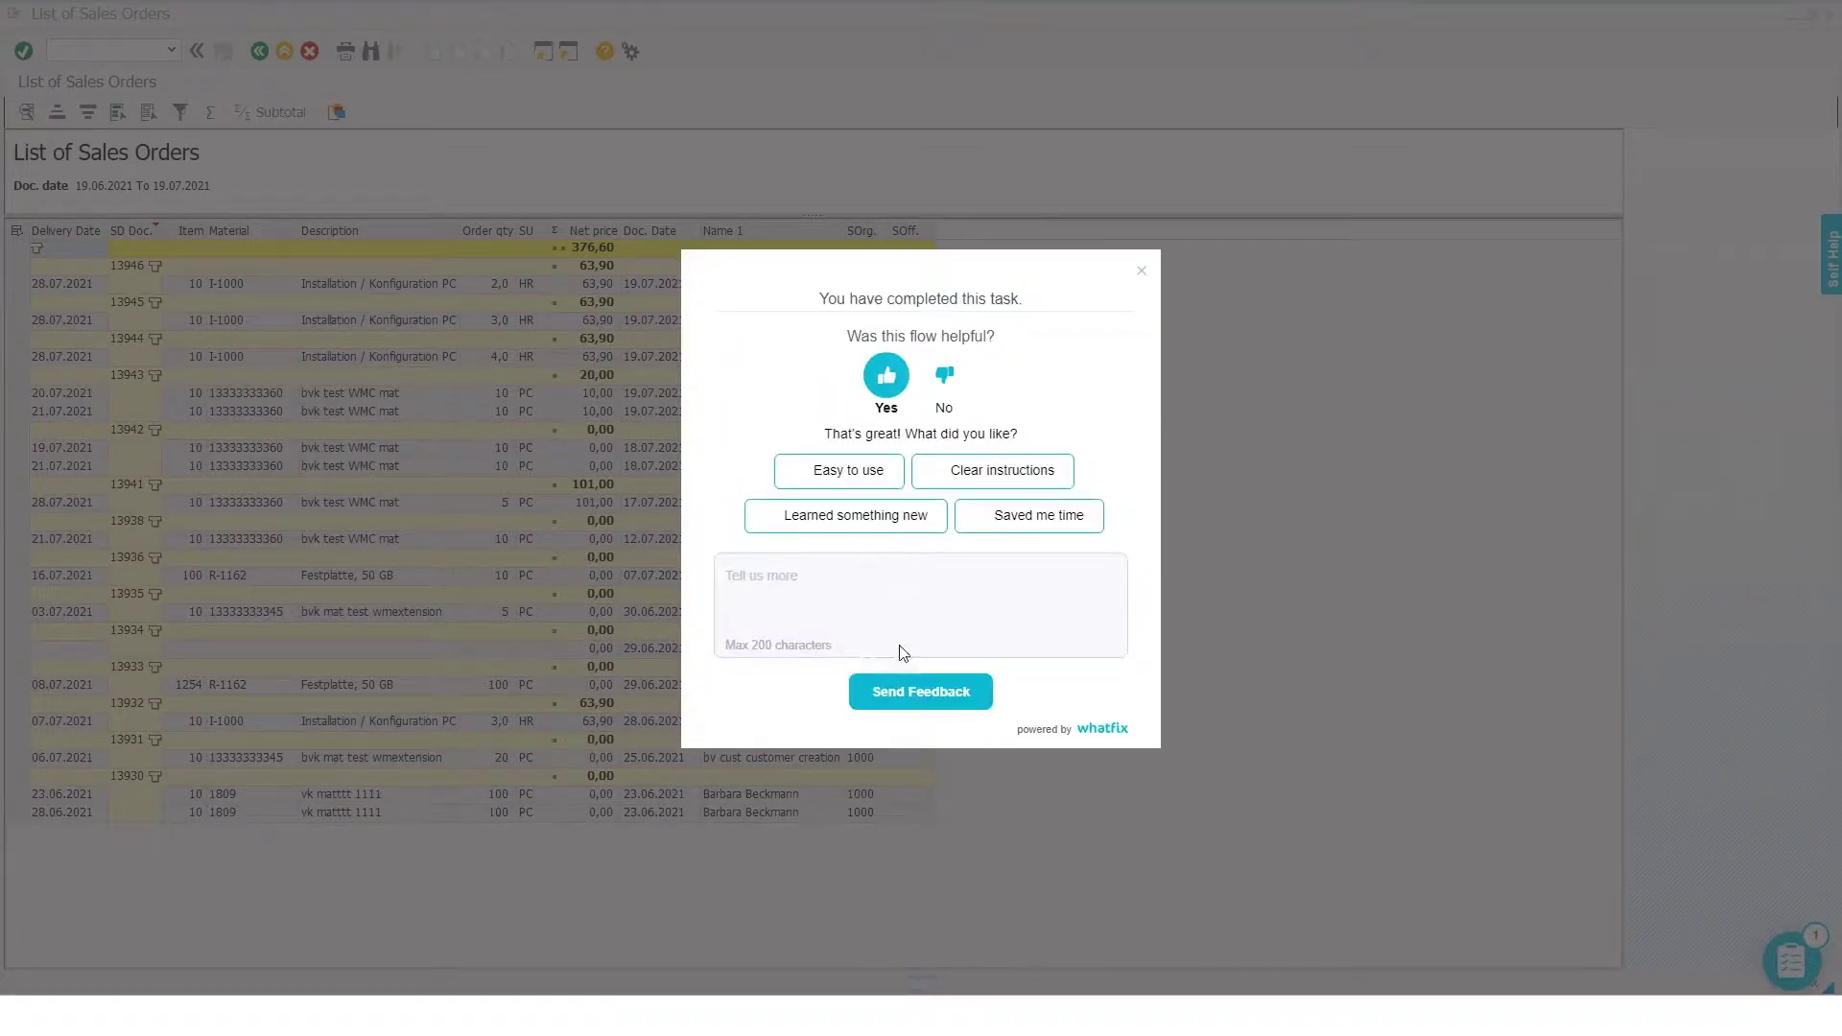
pyautogui.click(906, 692)
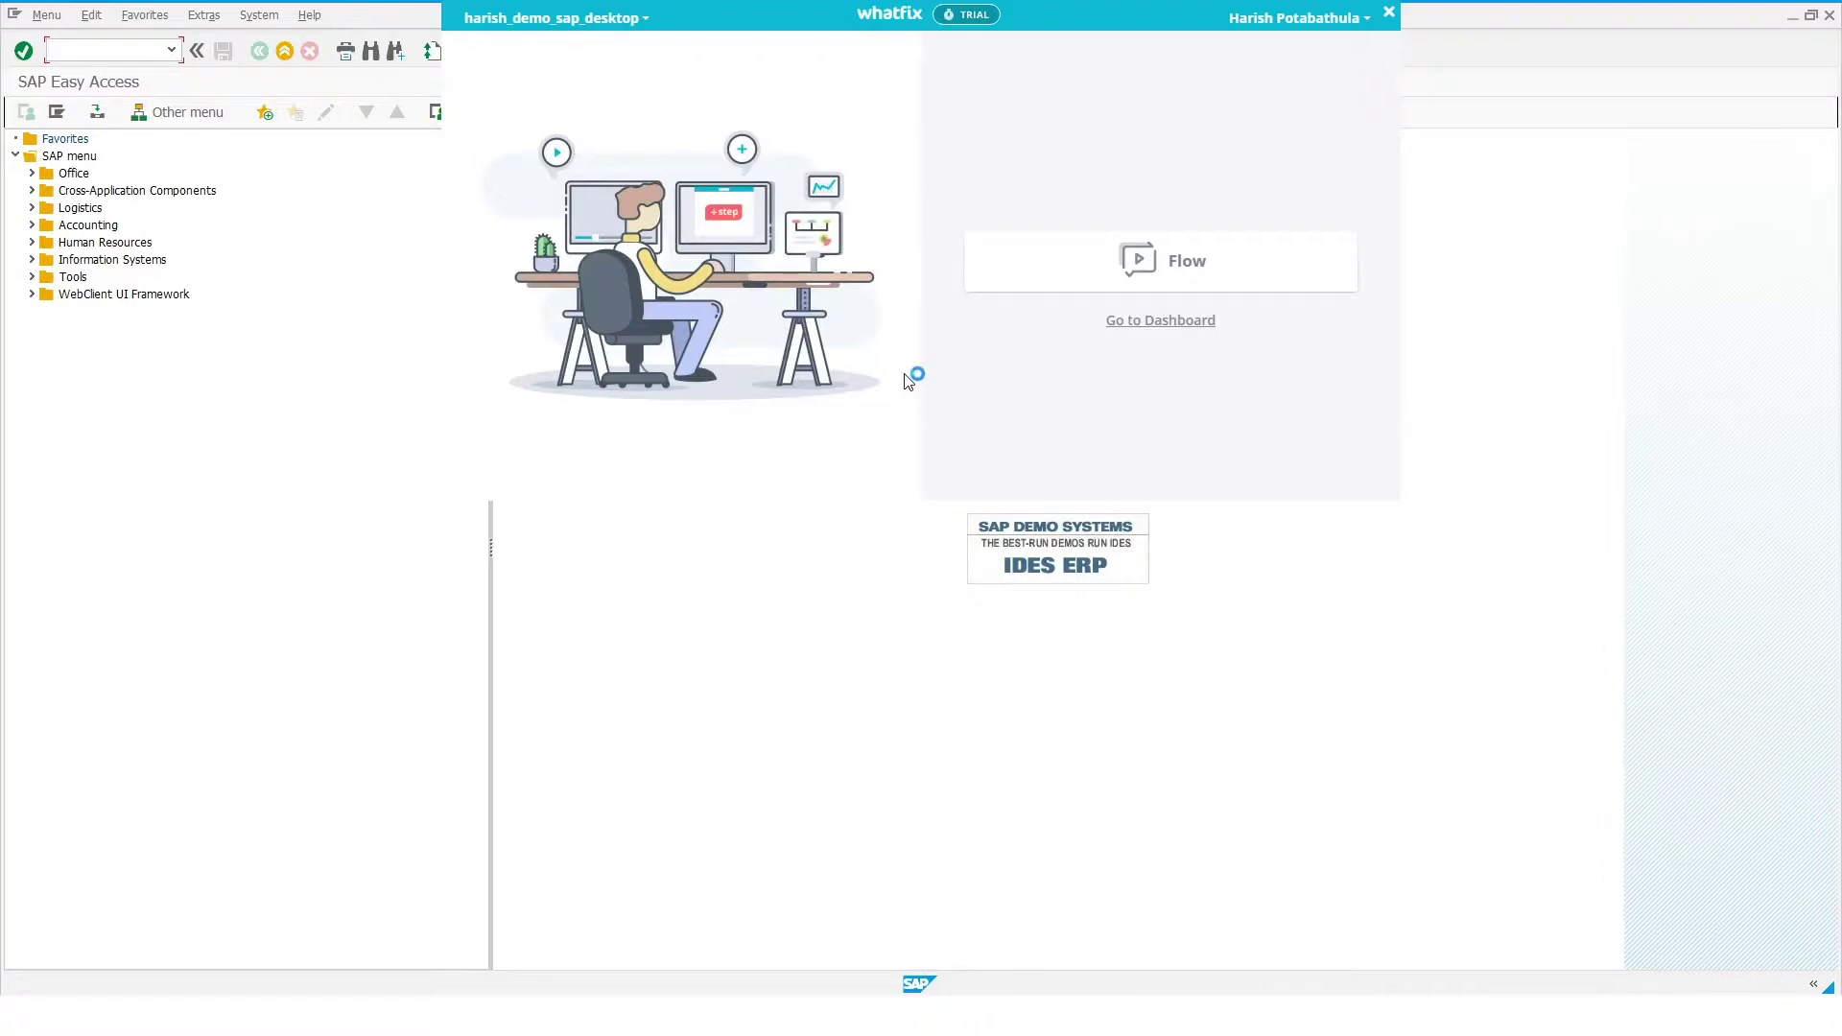
# - Create a Whatfix flow named 'Create a contract' and begin capturing Step 1
pyautogui.click(1135, 290)
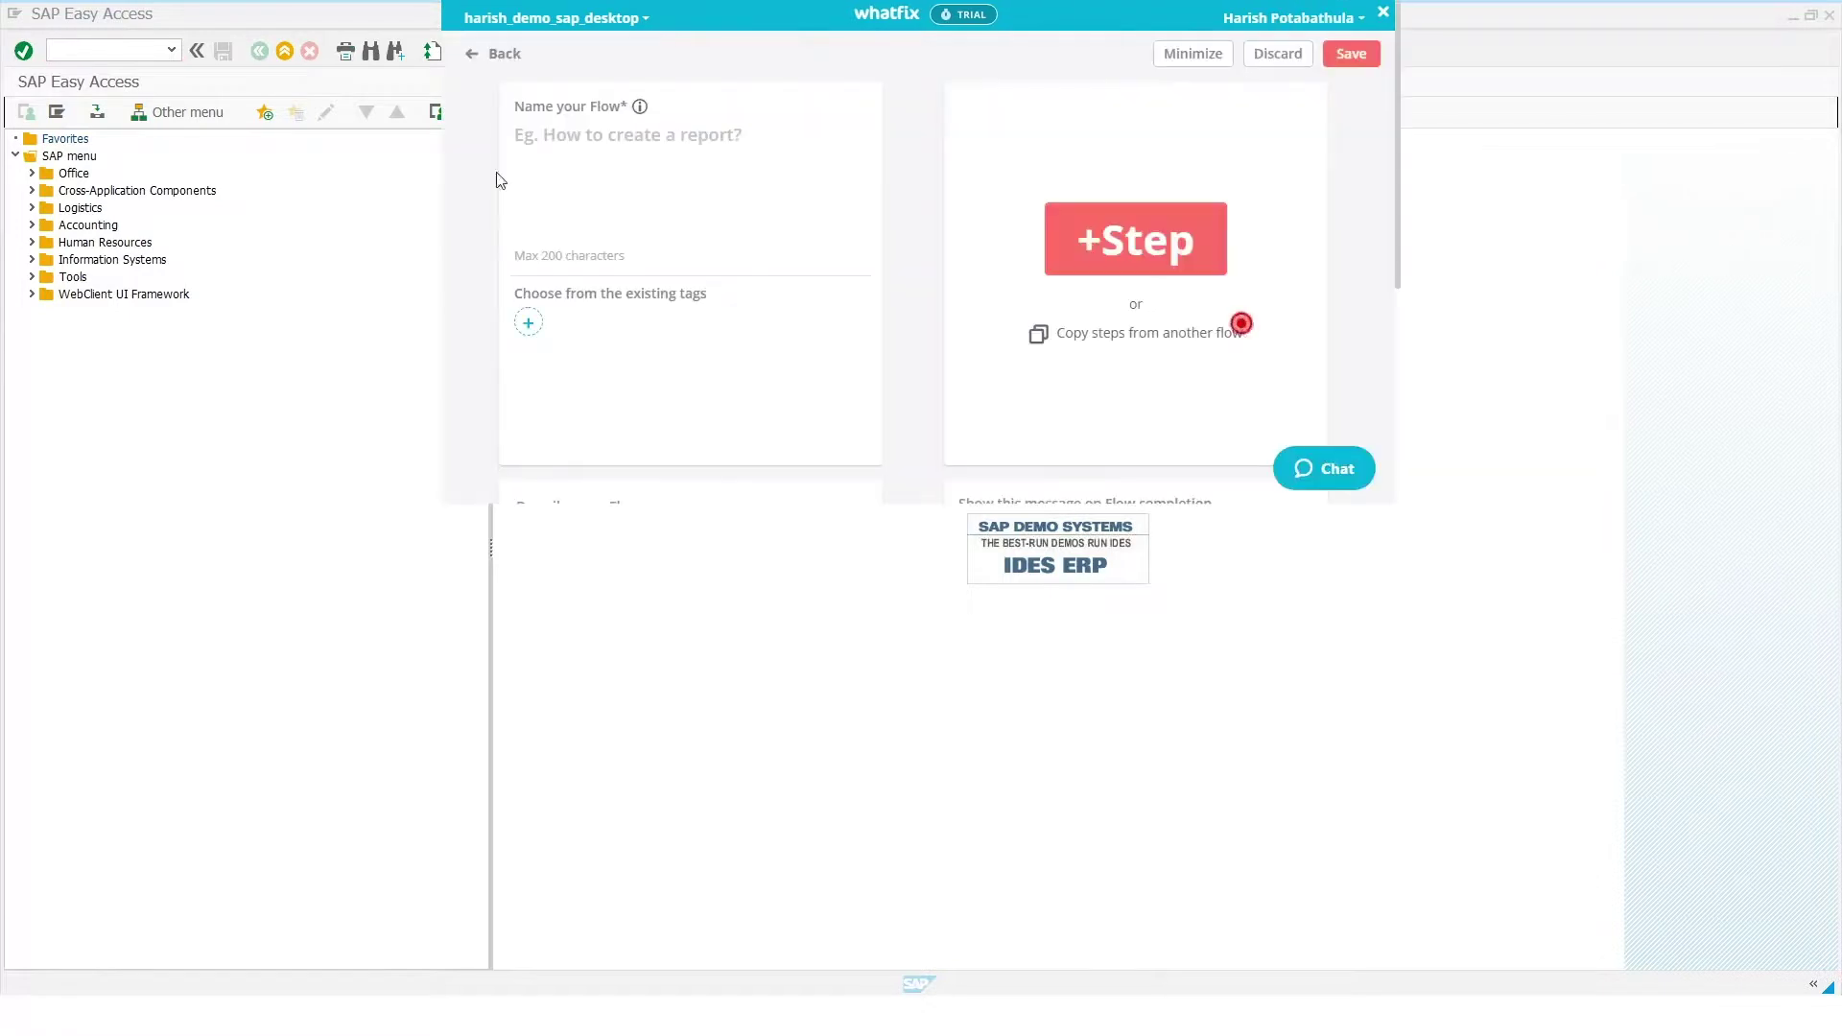
pyautogui.click(582, 156)
pyautogui.write('Create')
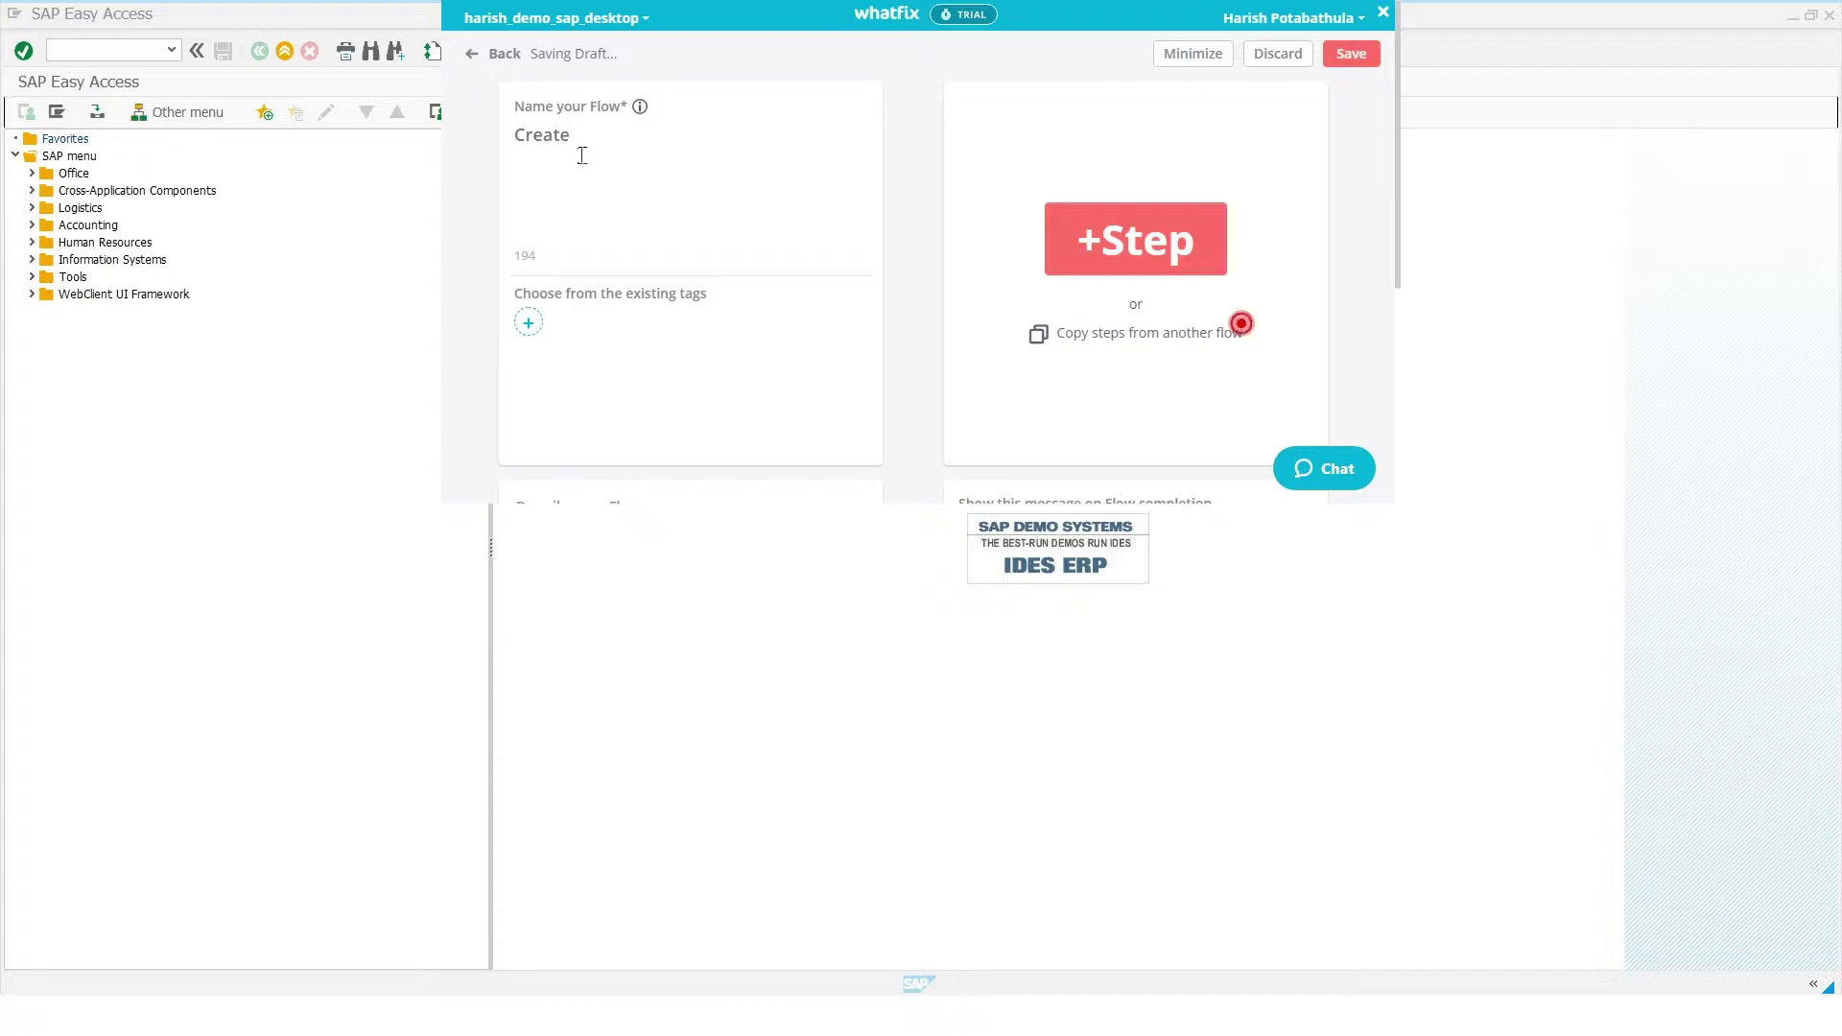
pyautogui.write(' a contract')
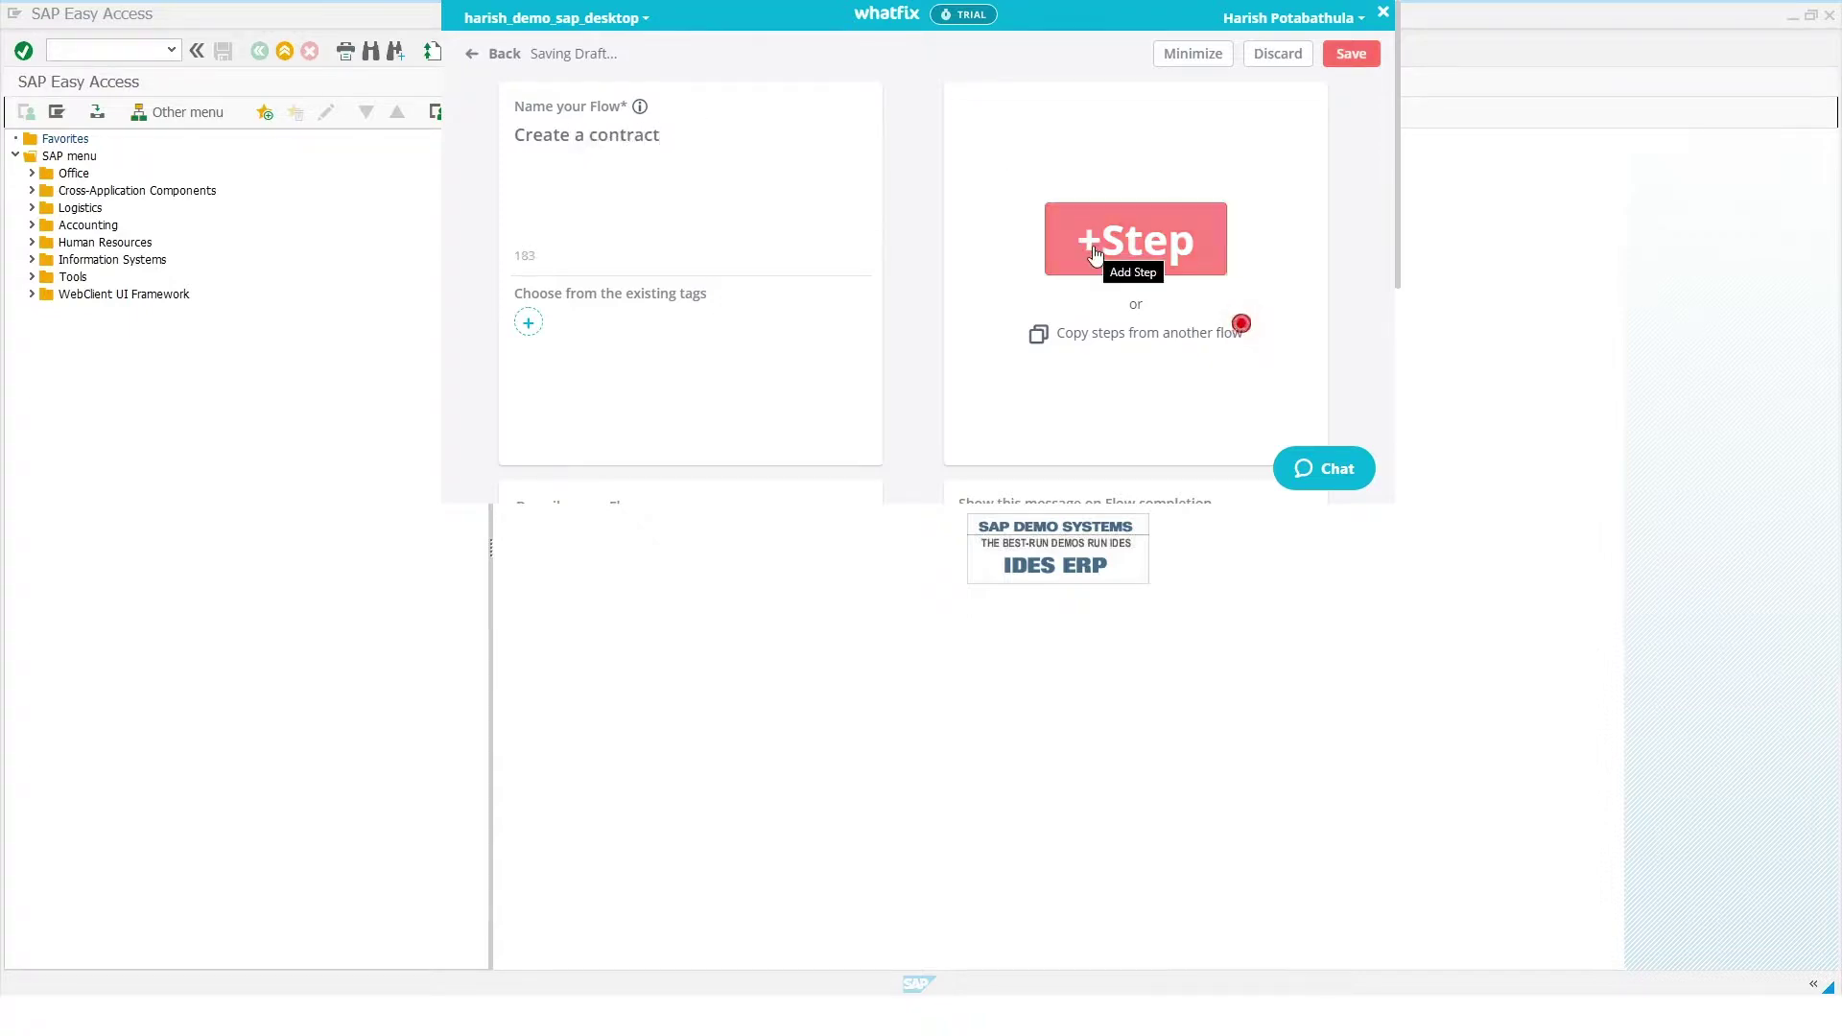
pyautogui.click(1095, 253)
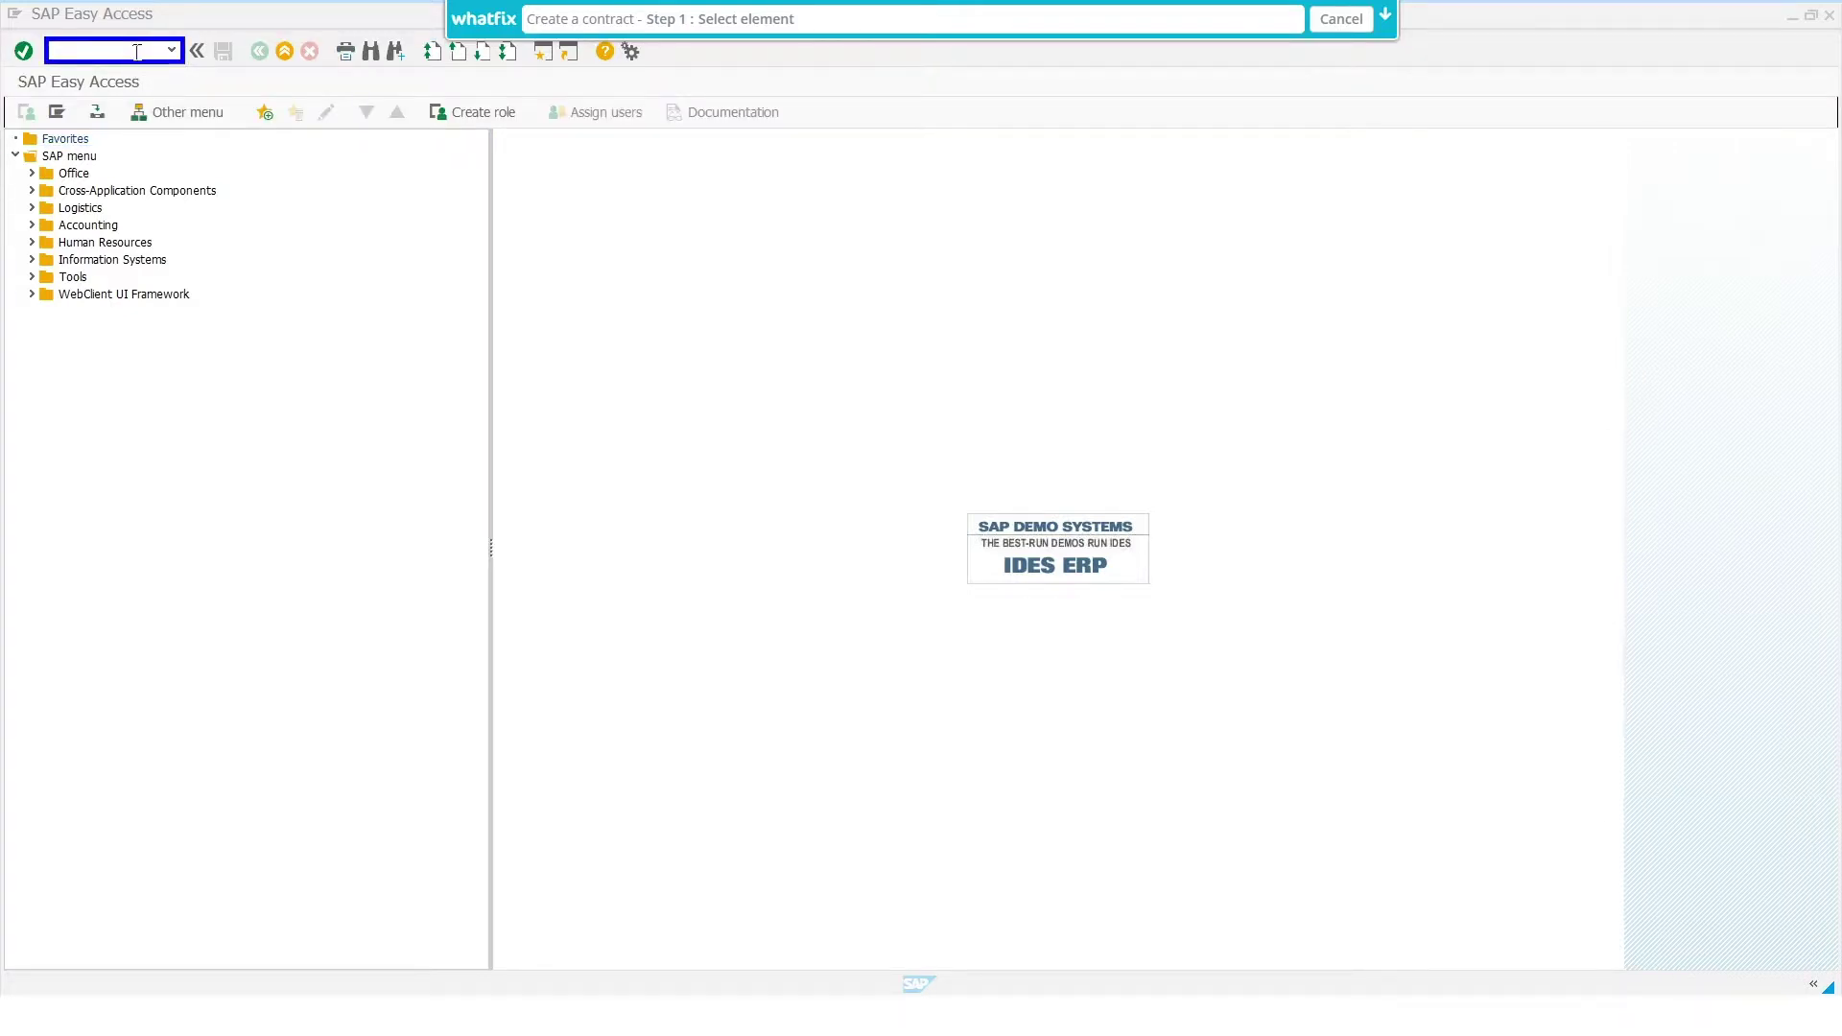
# - Add step 1: an 'Enter VA41' tooltip on the command field, positioned below it
pyautogui.click(137, 51)
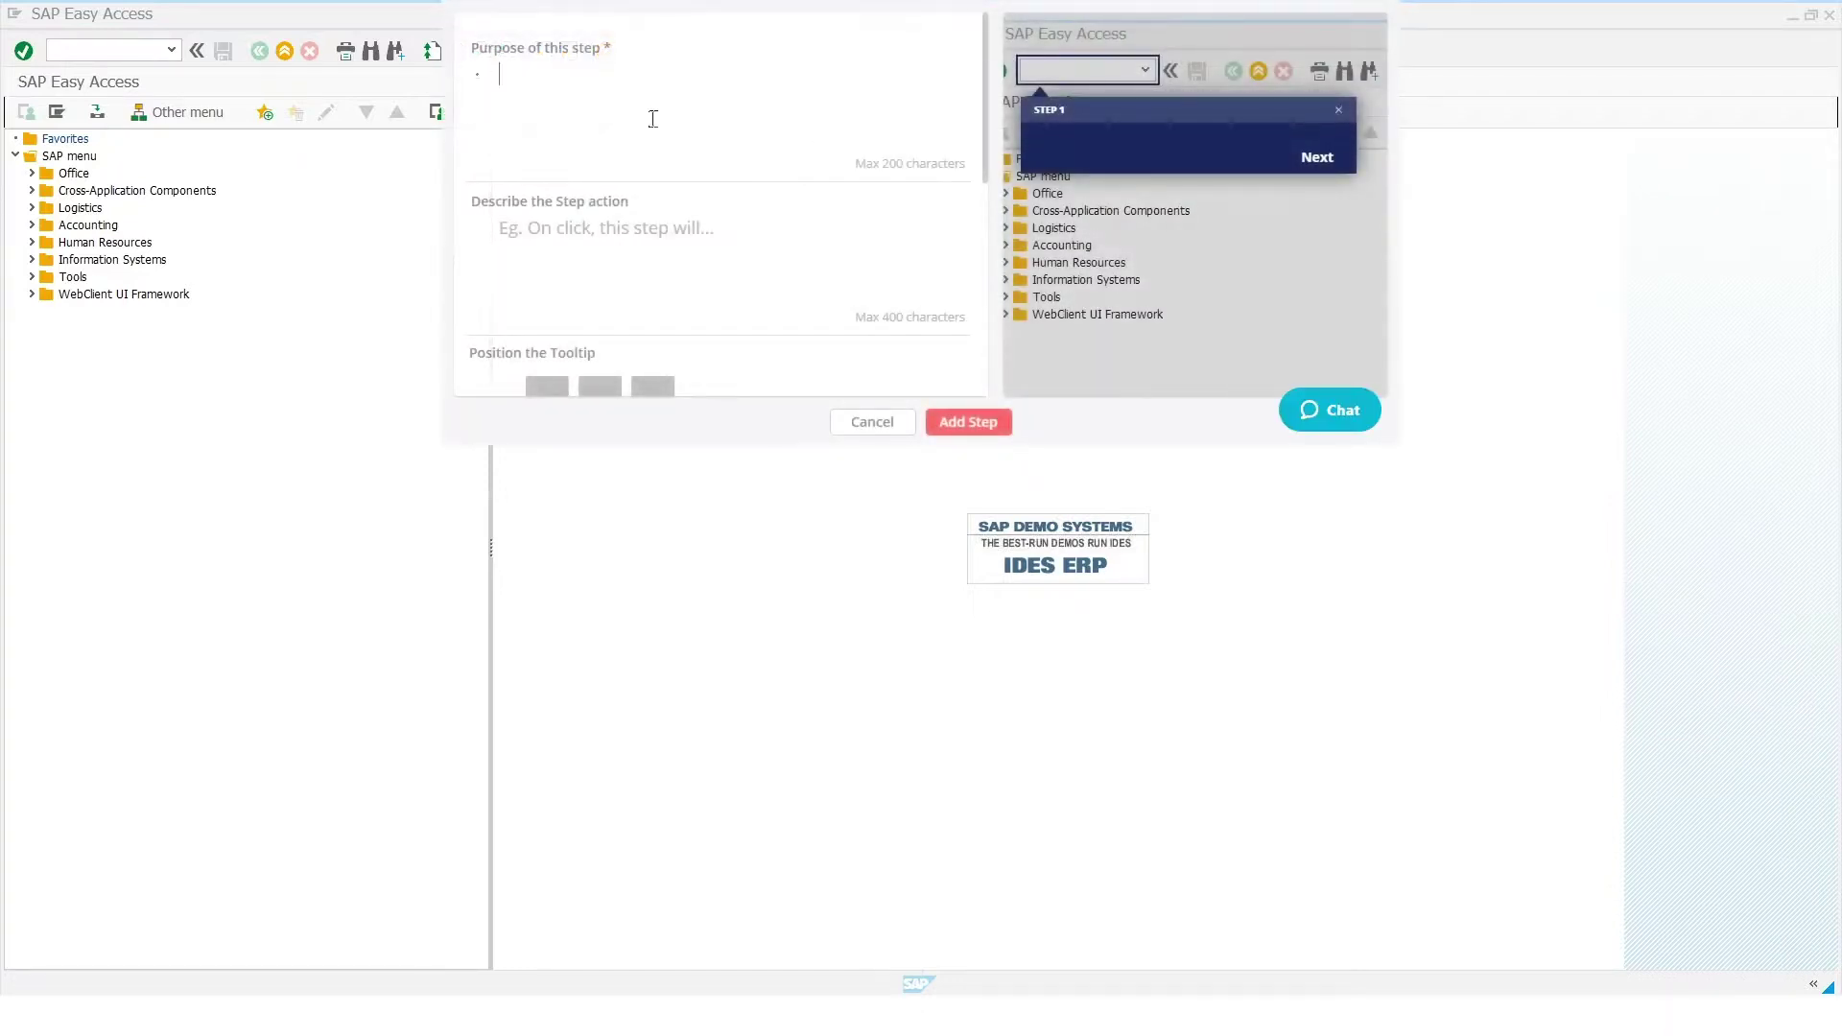
pyautogui.write('Enter VA41')
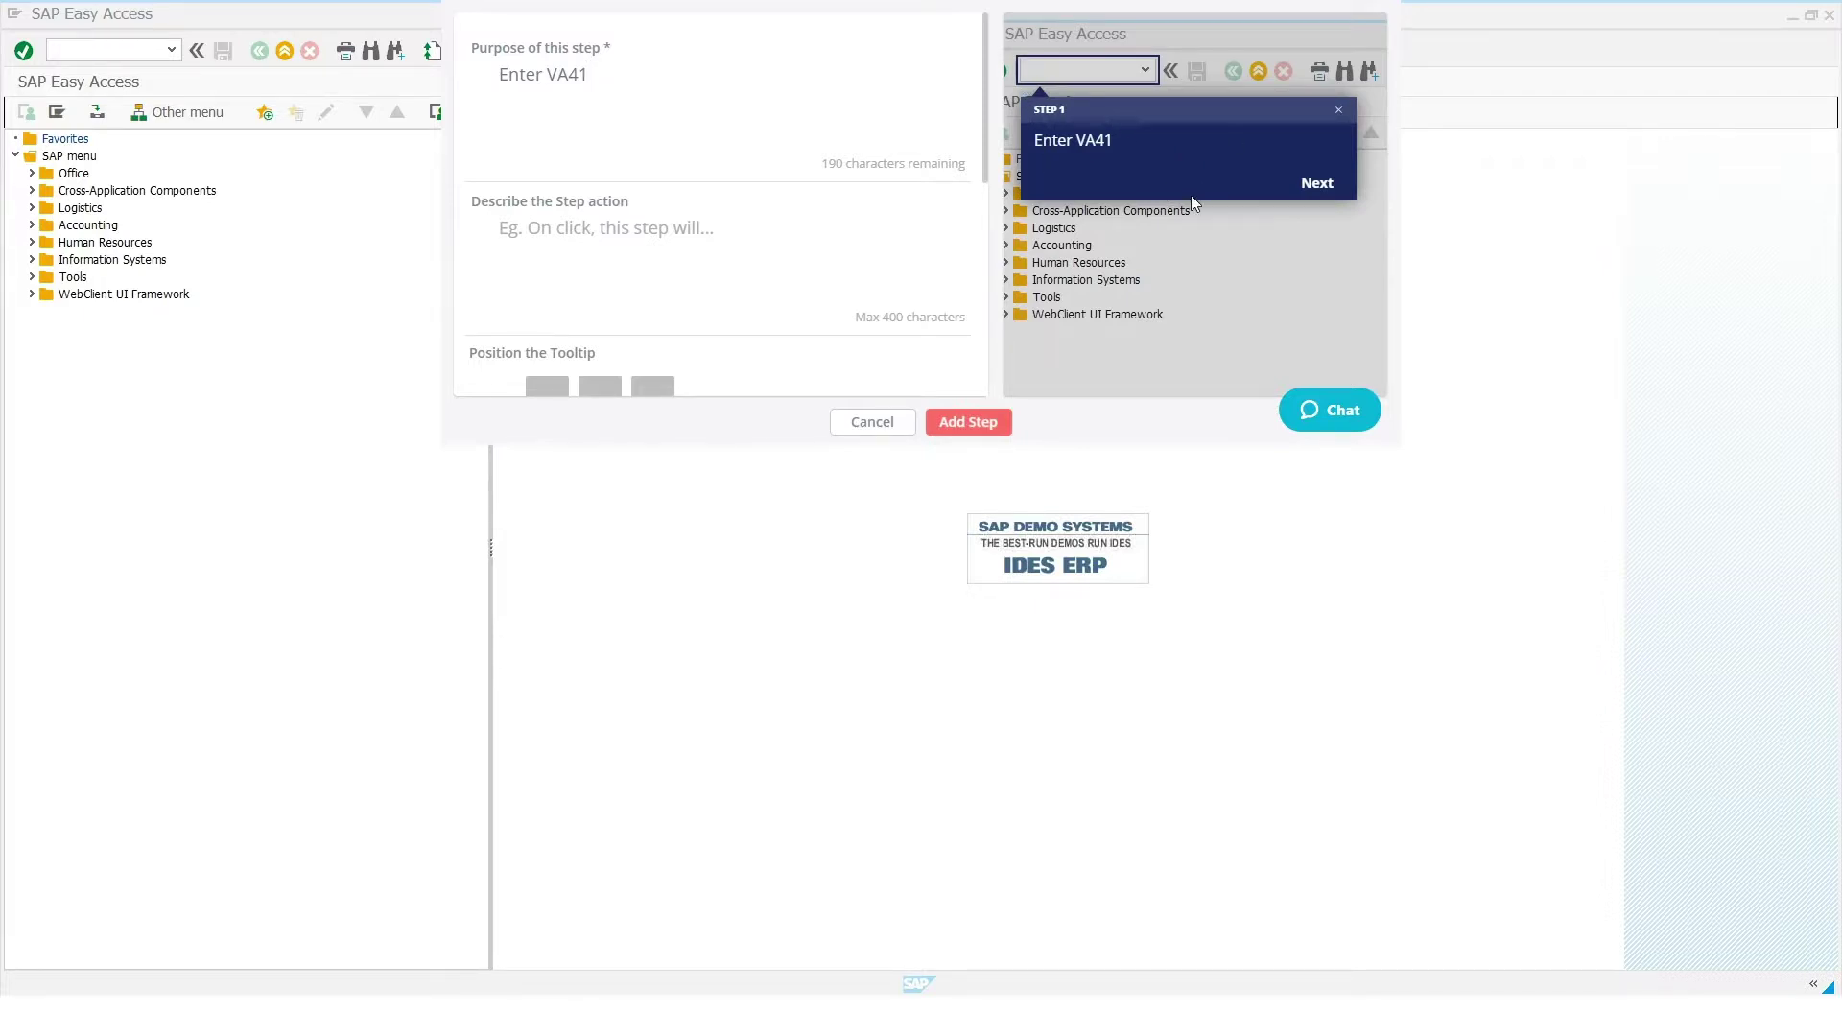
pyautogui.scroll(-4, 749, 284)
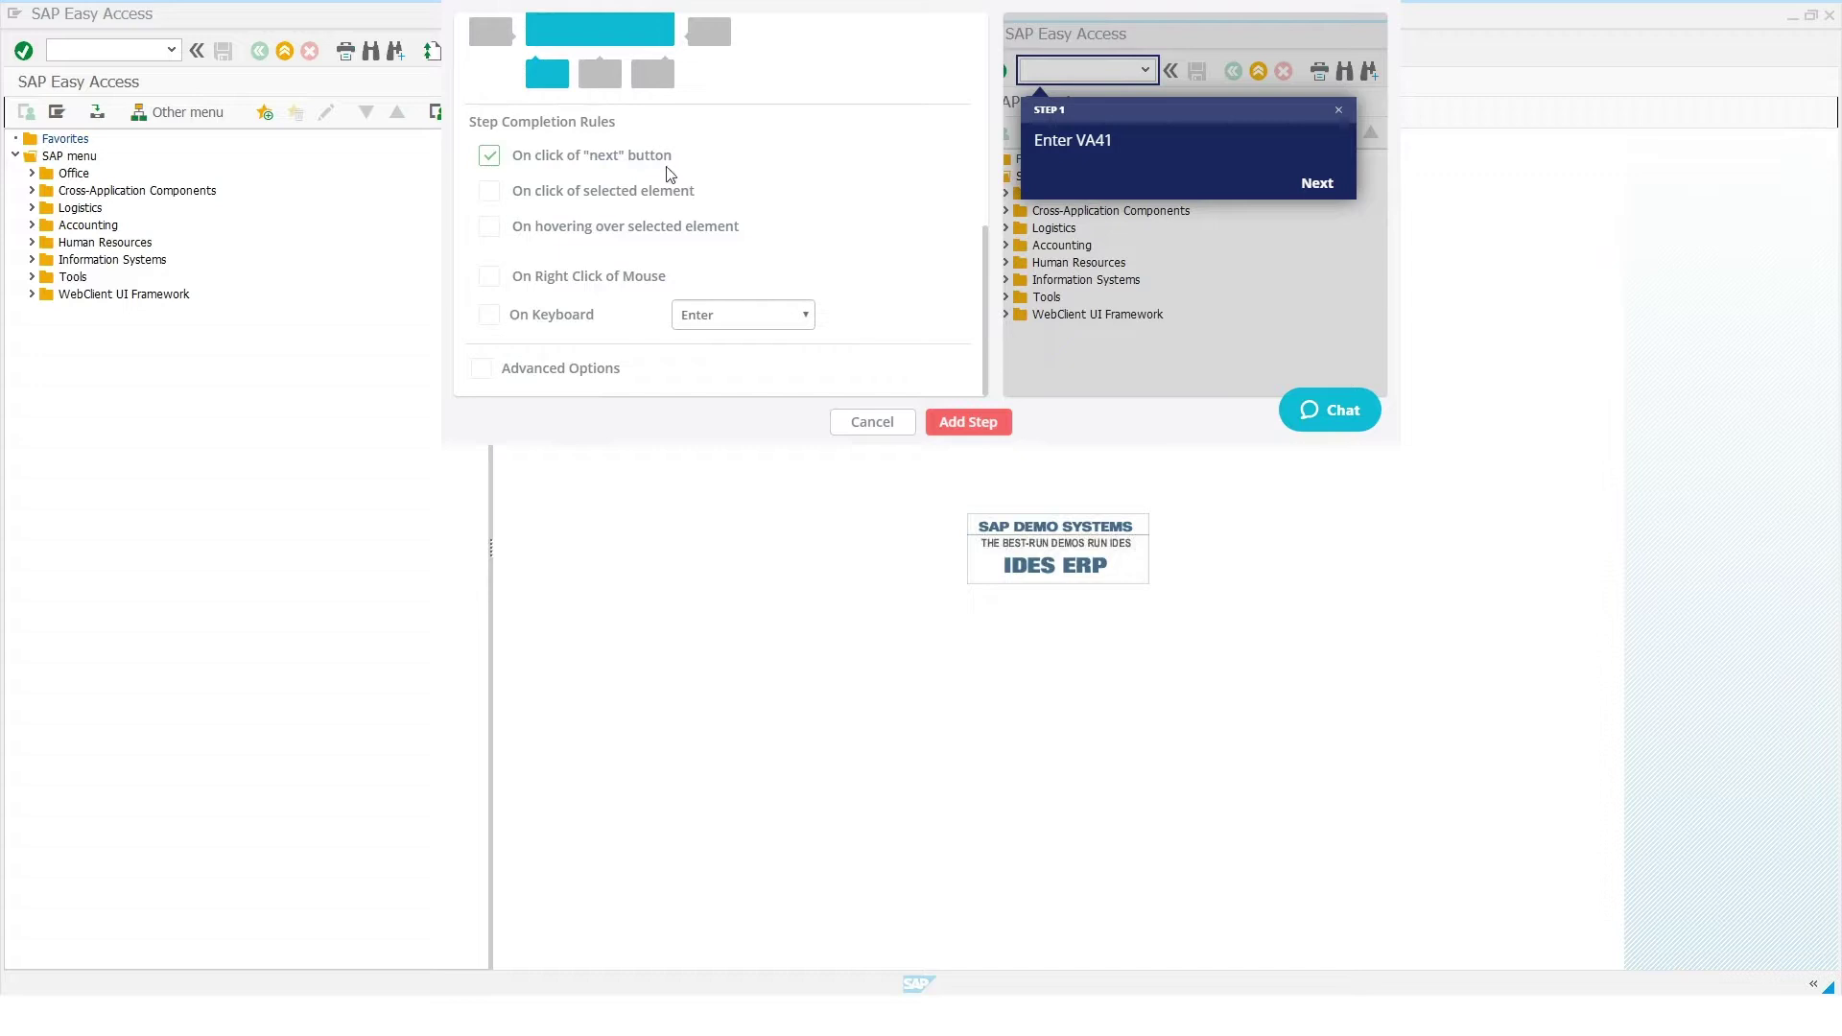
pyautogui.scroll(3, 670, 173)
pyautogui.click(707, 231)
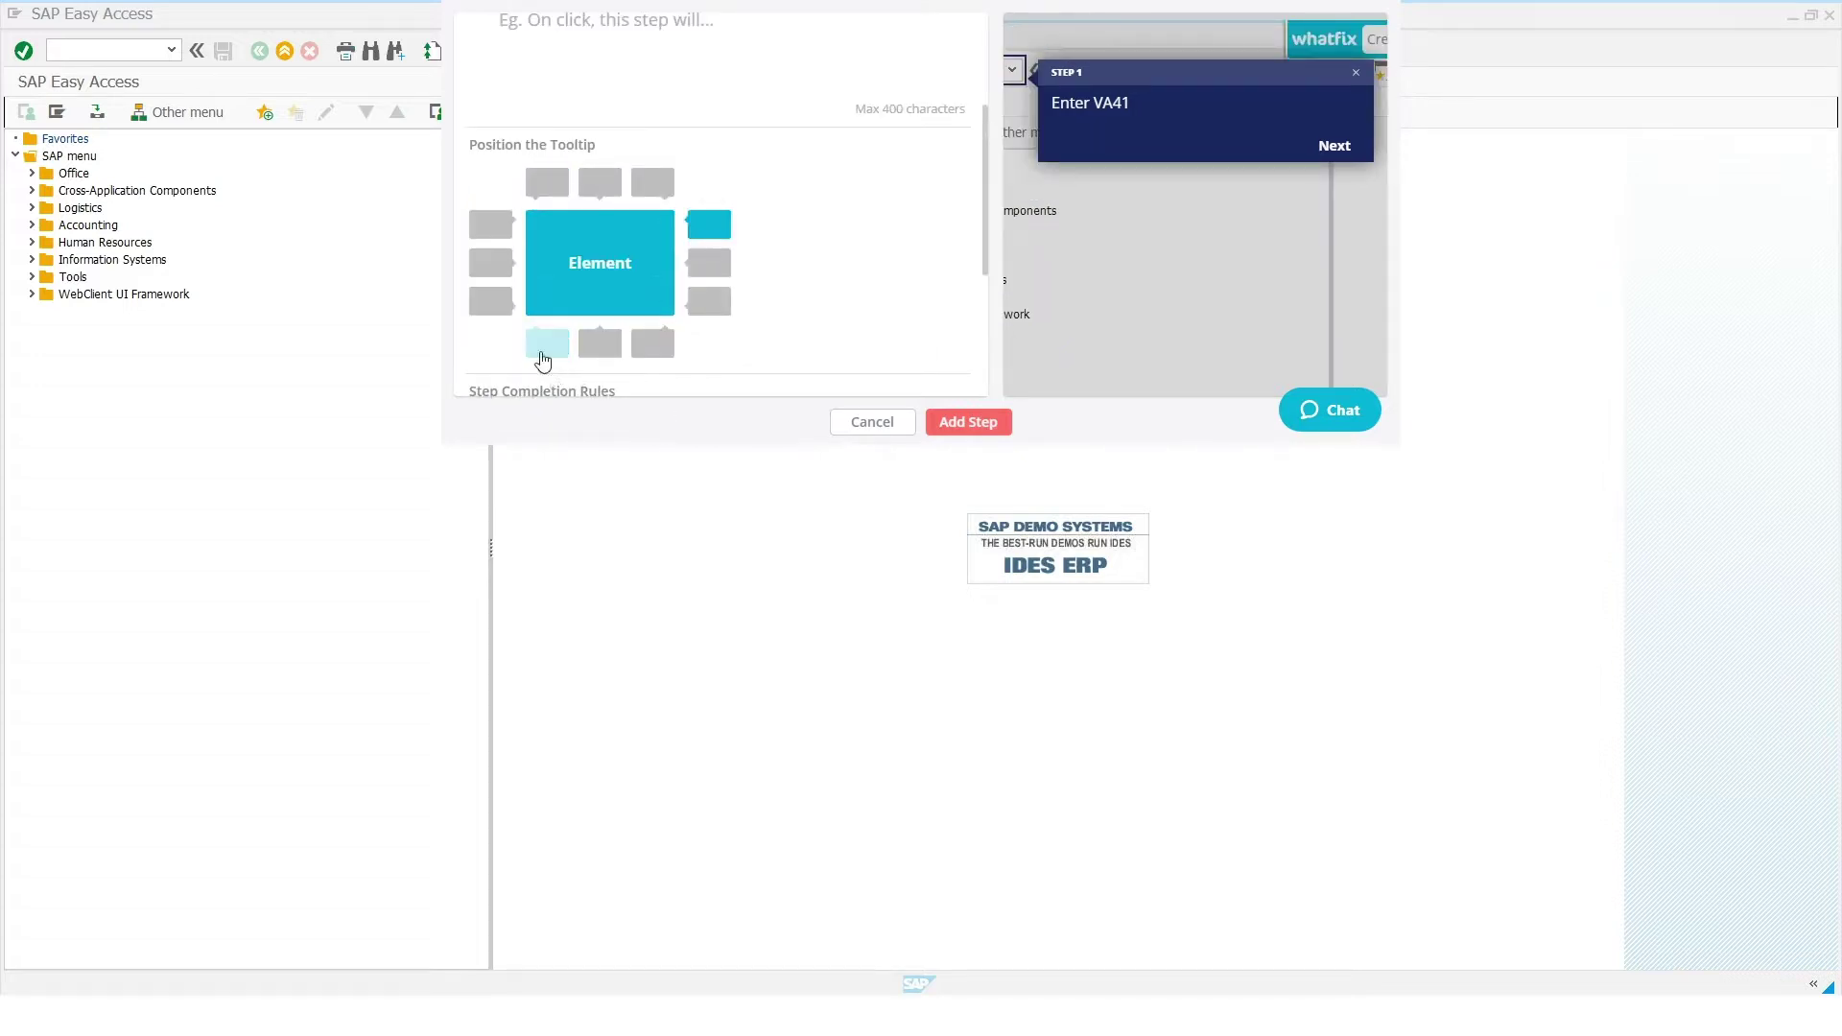
pyautogui.click(542, 353)
pyautogui.scroll(3, 724, 274)
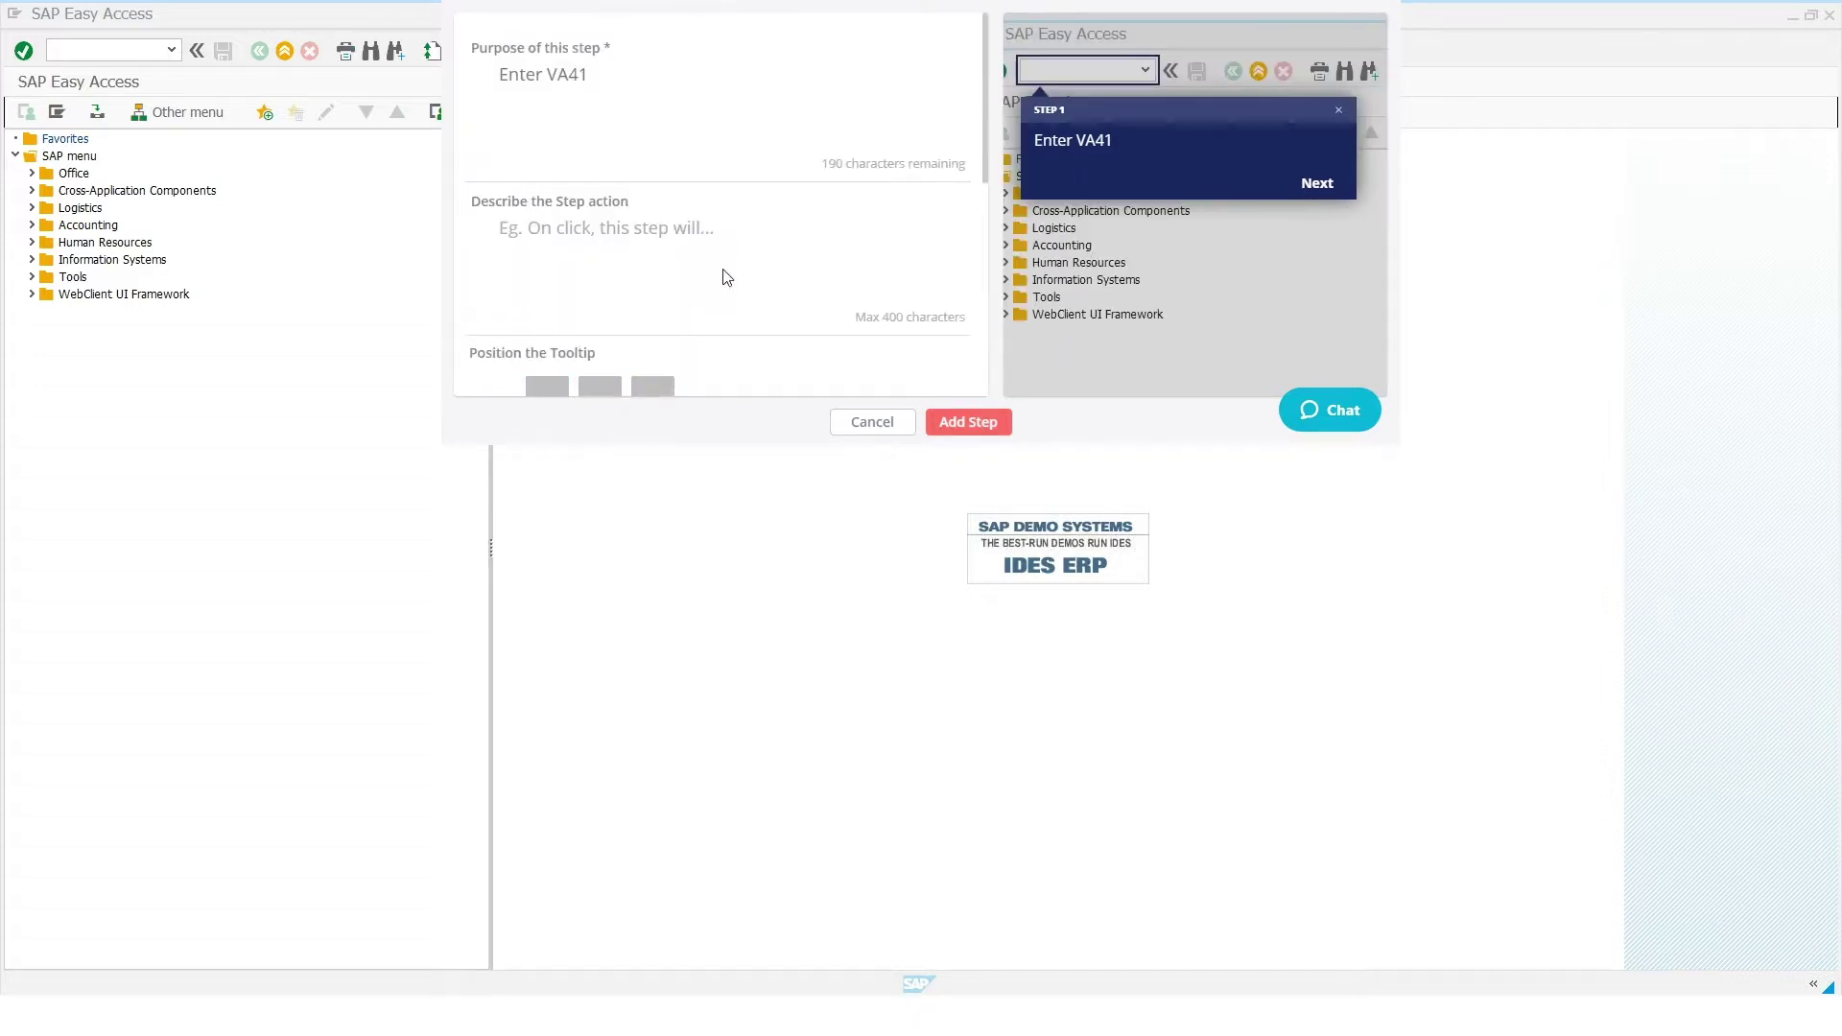
pyautogui.click(959, 423)
# - Add step 2: a 'Click here to continue' tooltip on the green confirm check
pyautogui.click(1322, 20)
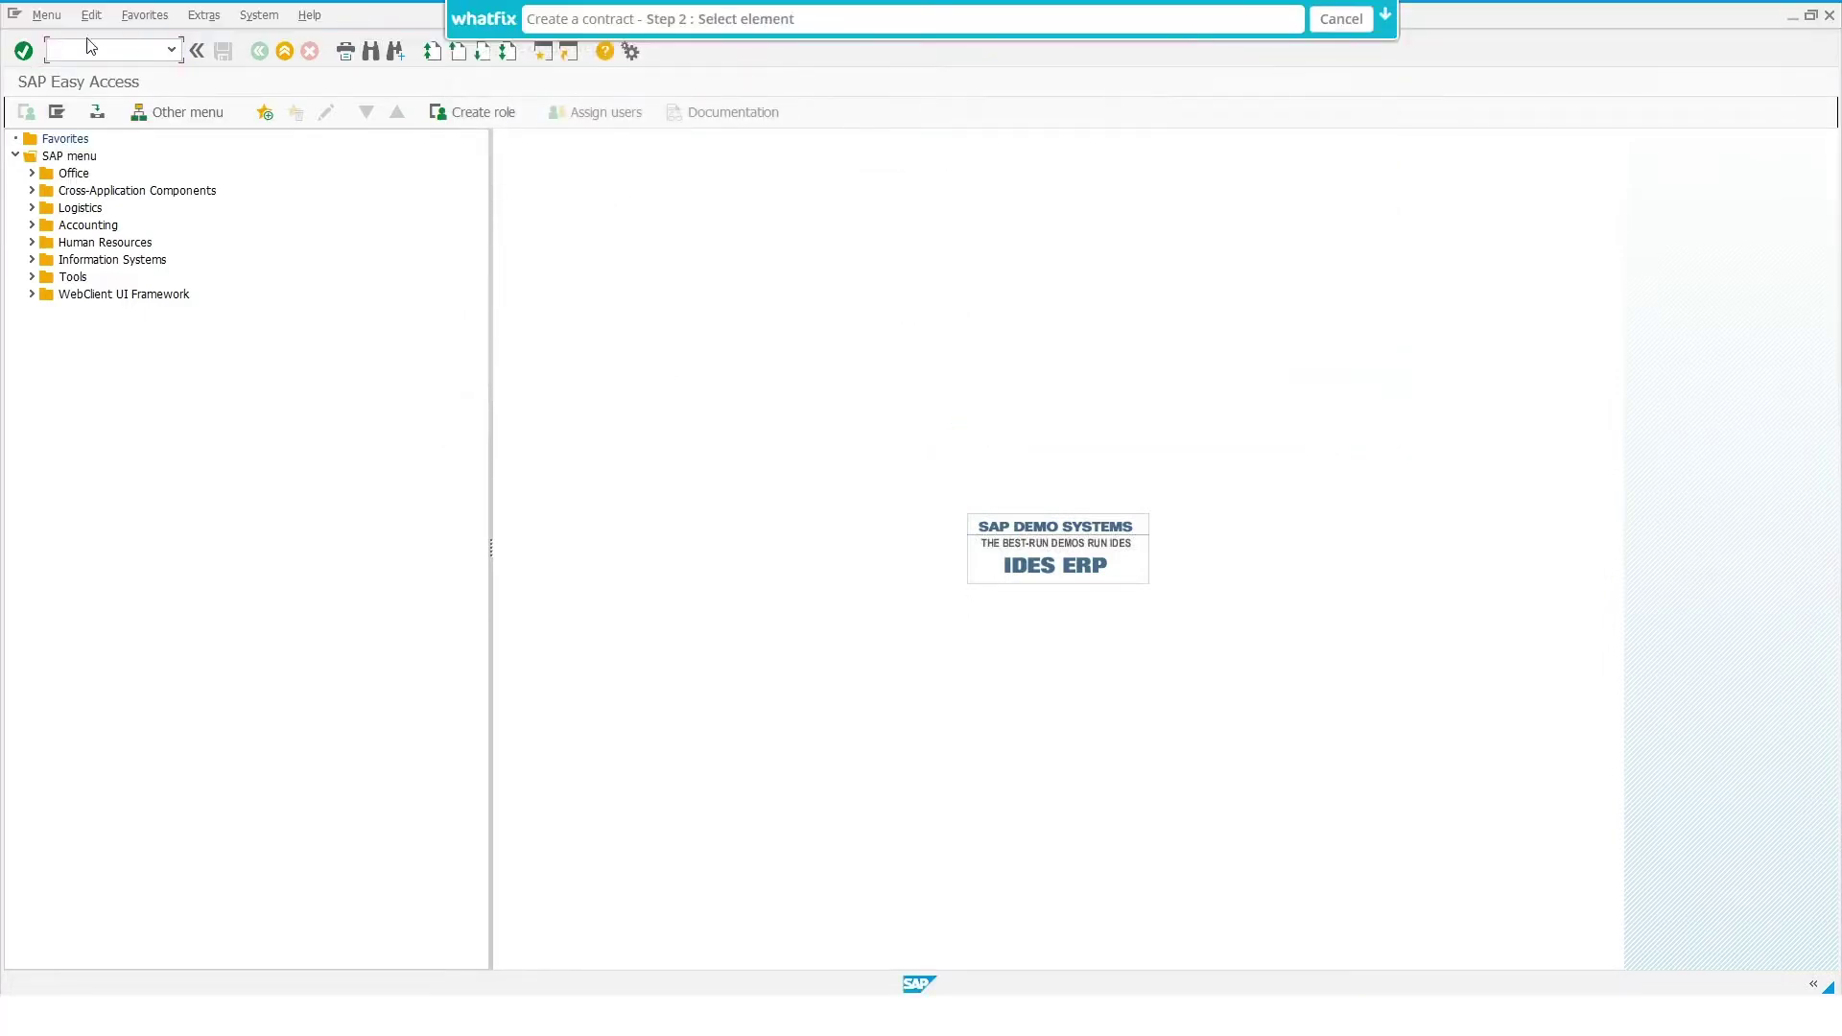
pyautogui.click(23, 50)
pyautogui.write('Click here to continue')
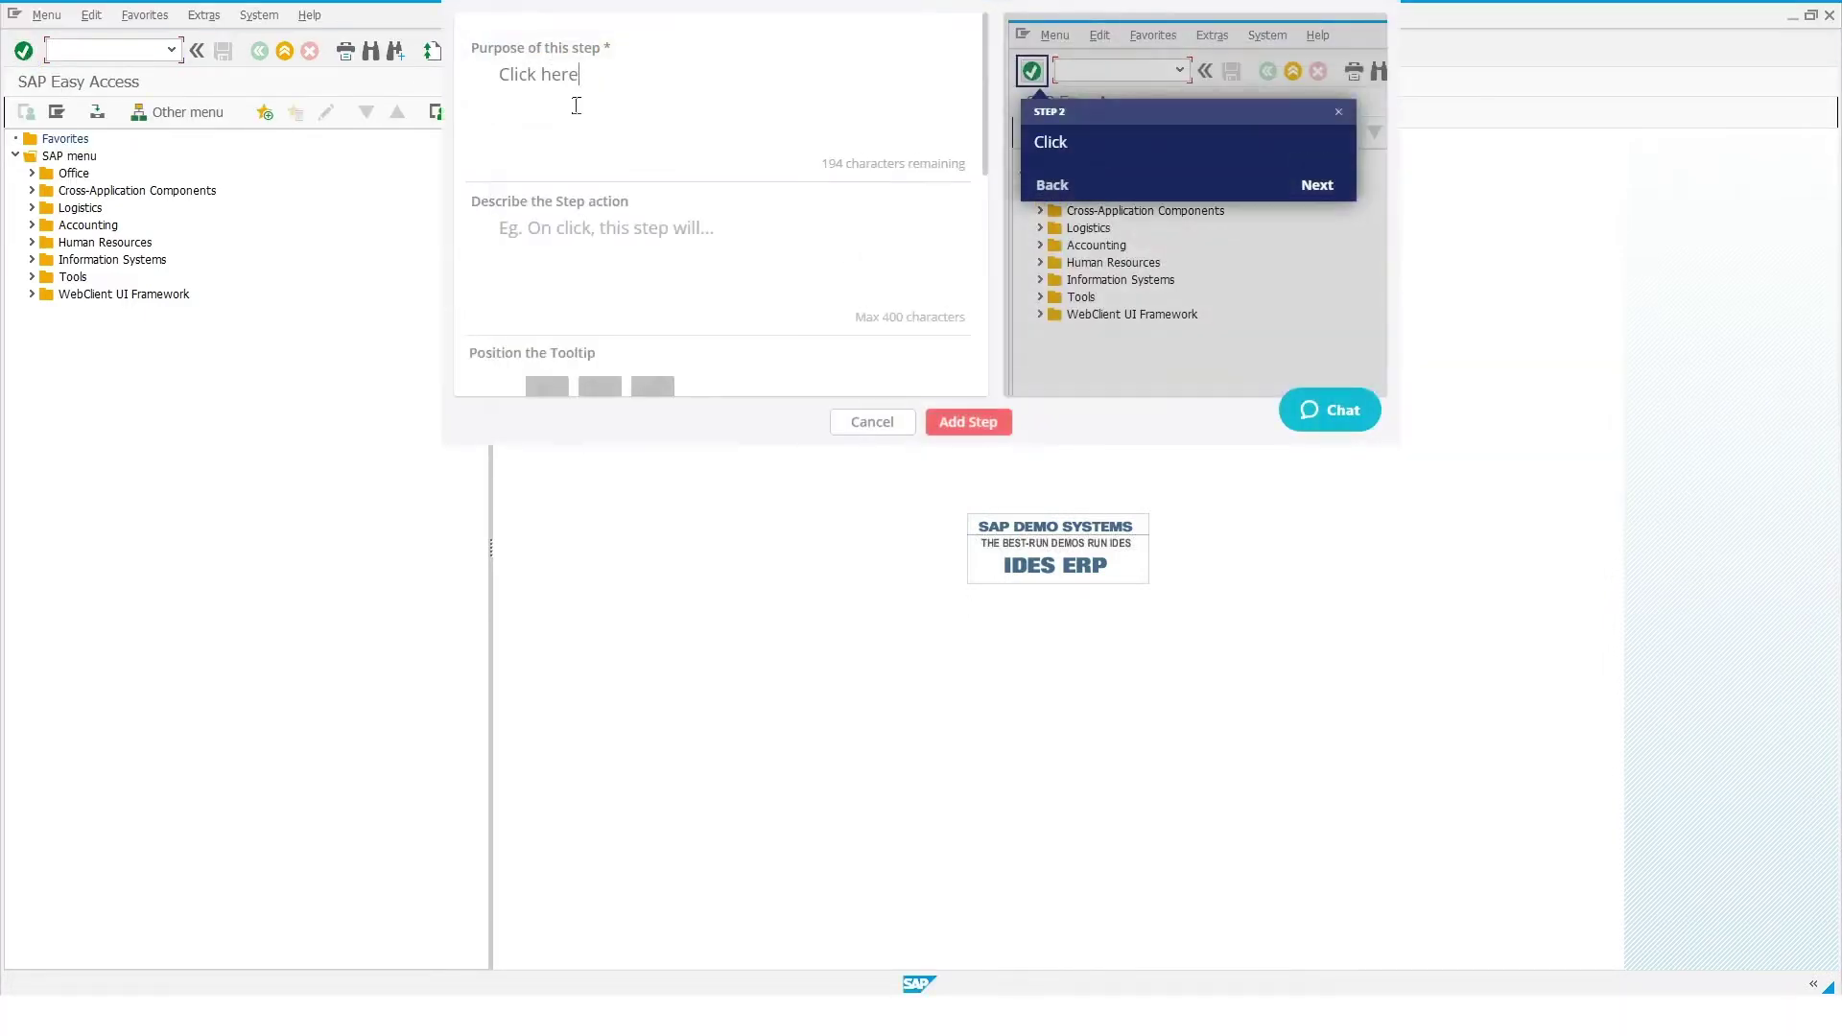
pyautogui.click(968, 423)
# - Run va41 and capture an 'Enter the contract type' step on the Contract Type field
pyautogui.write('va41')
pyautogui.press('Return')
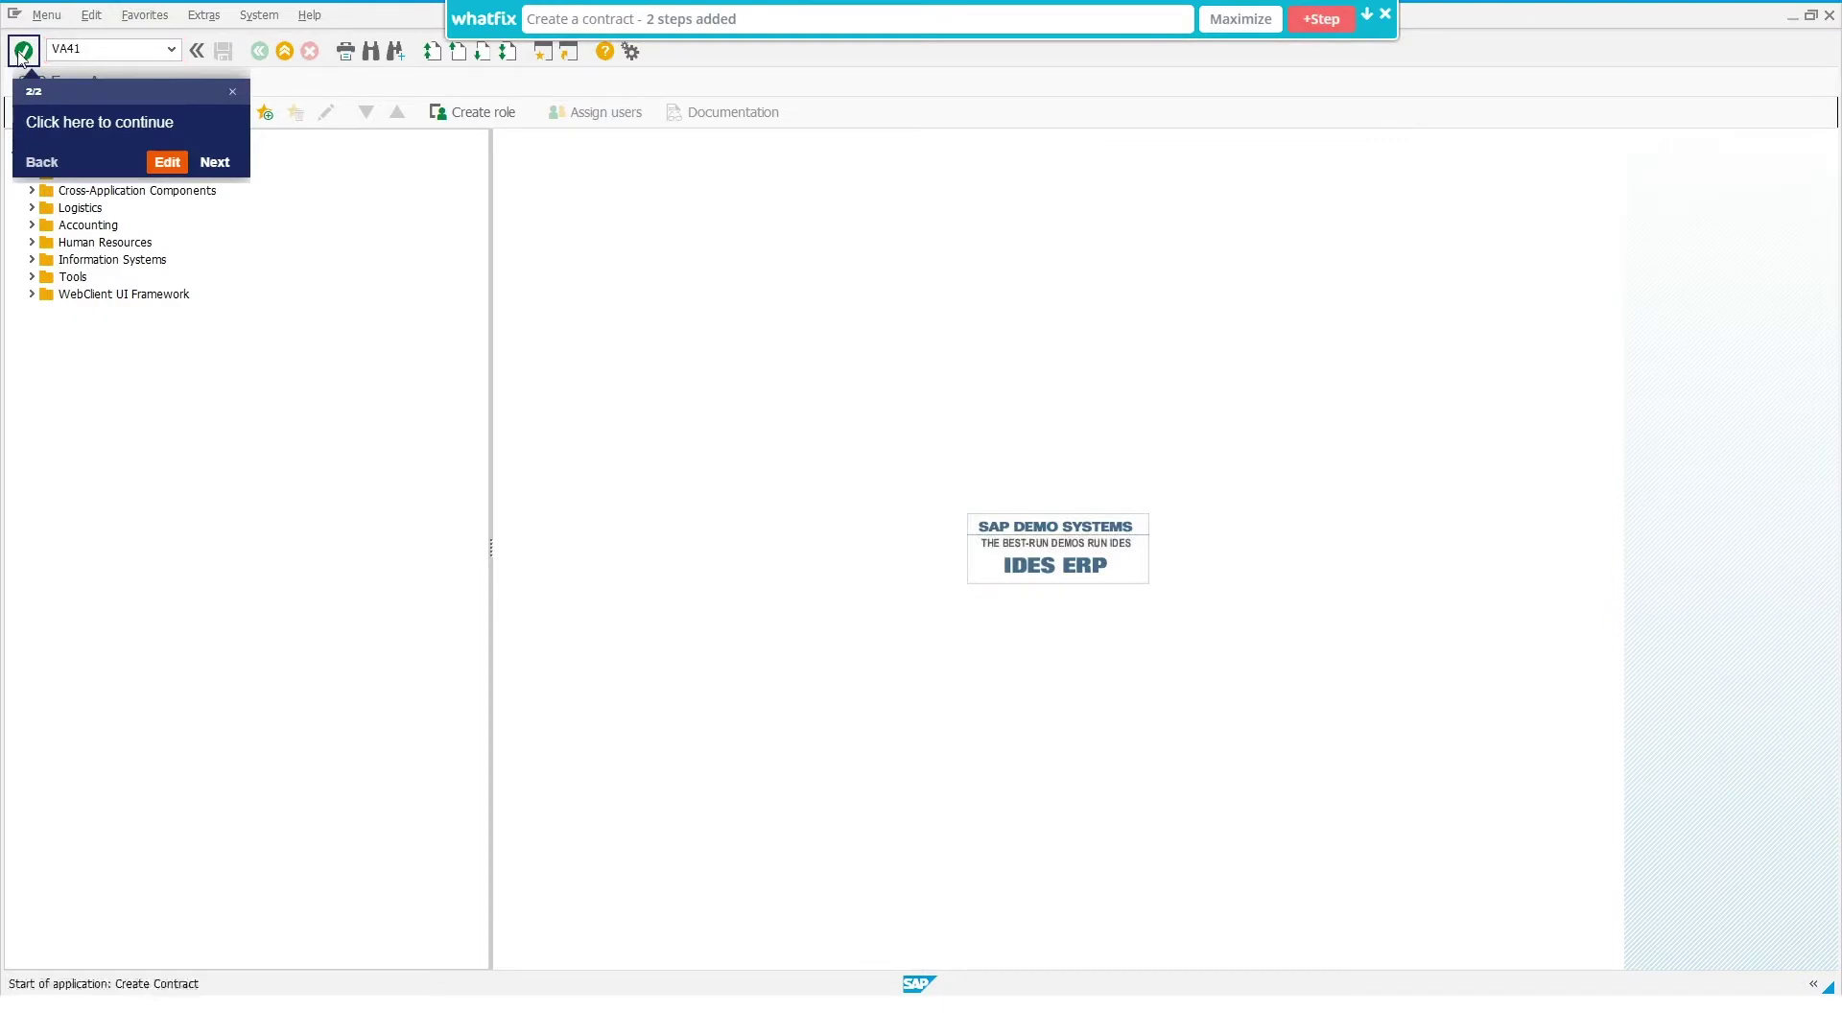
pyautogui.click(1322, 20)
pyautogui.click(165, 188)
pyautogui.write('Enter the contract type')
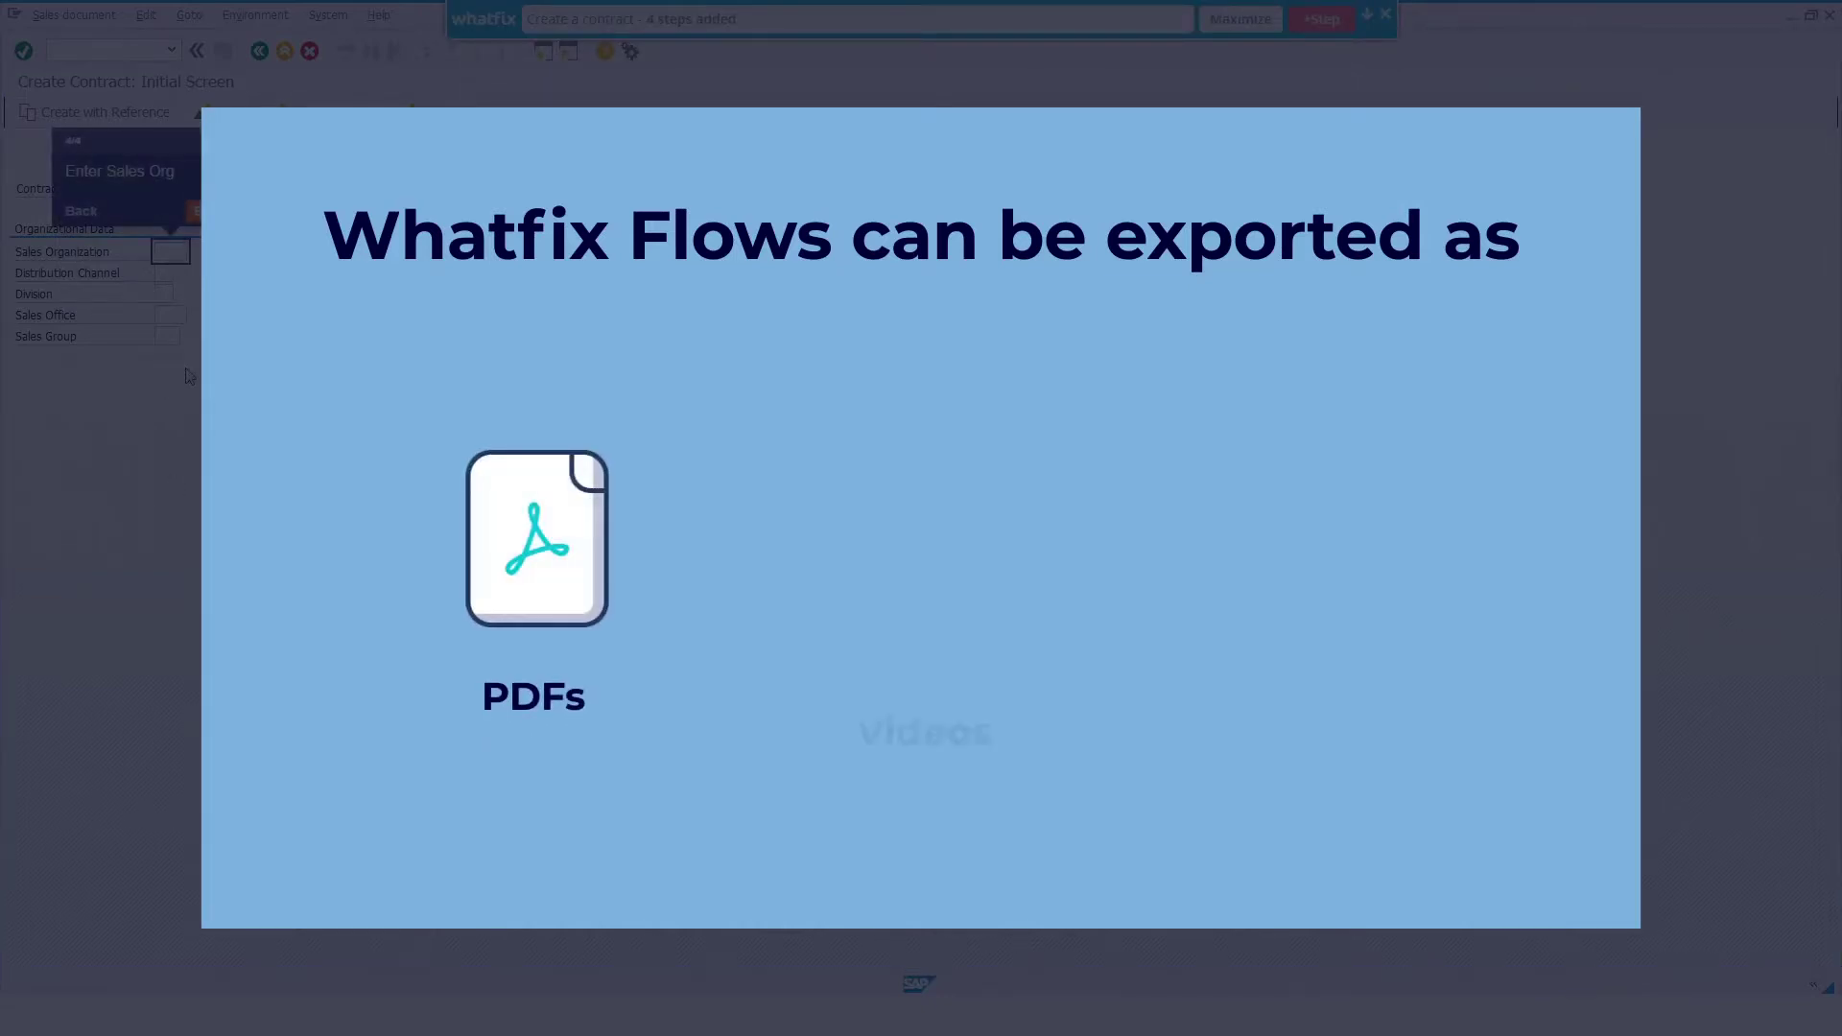
# - Maximize the Whatfix flow editor and save the finished 'Create a contract' flow
pyautogui.click(1237, 19)
pyautogui.click(1353, 58)
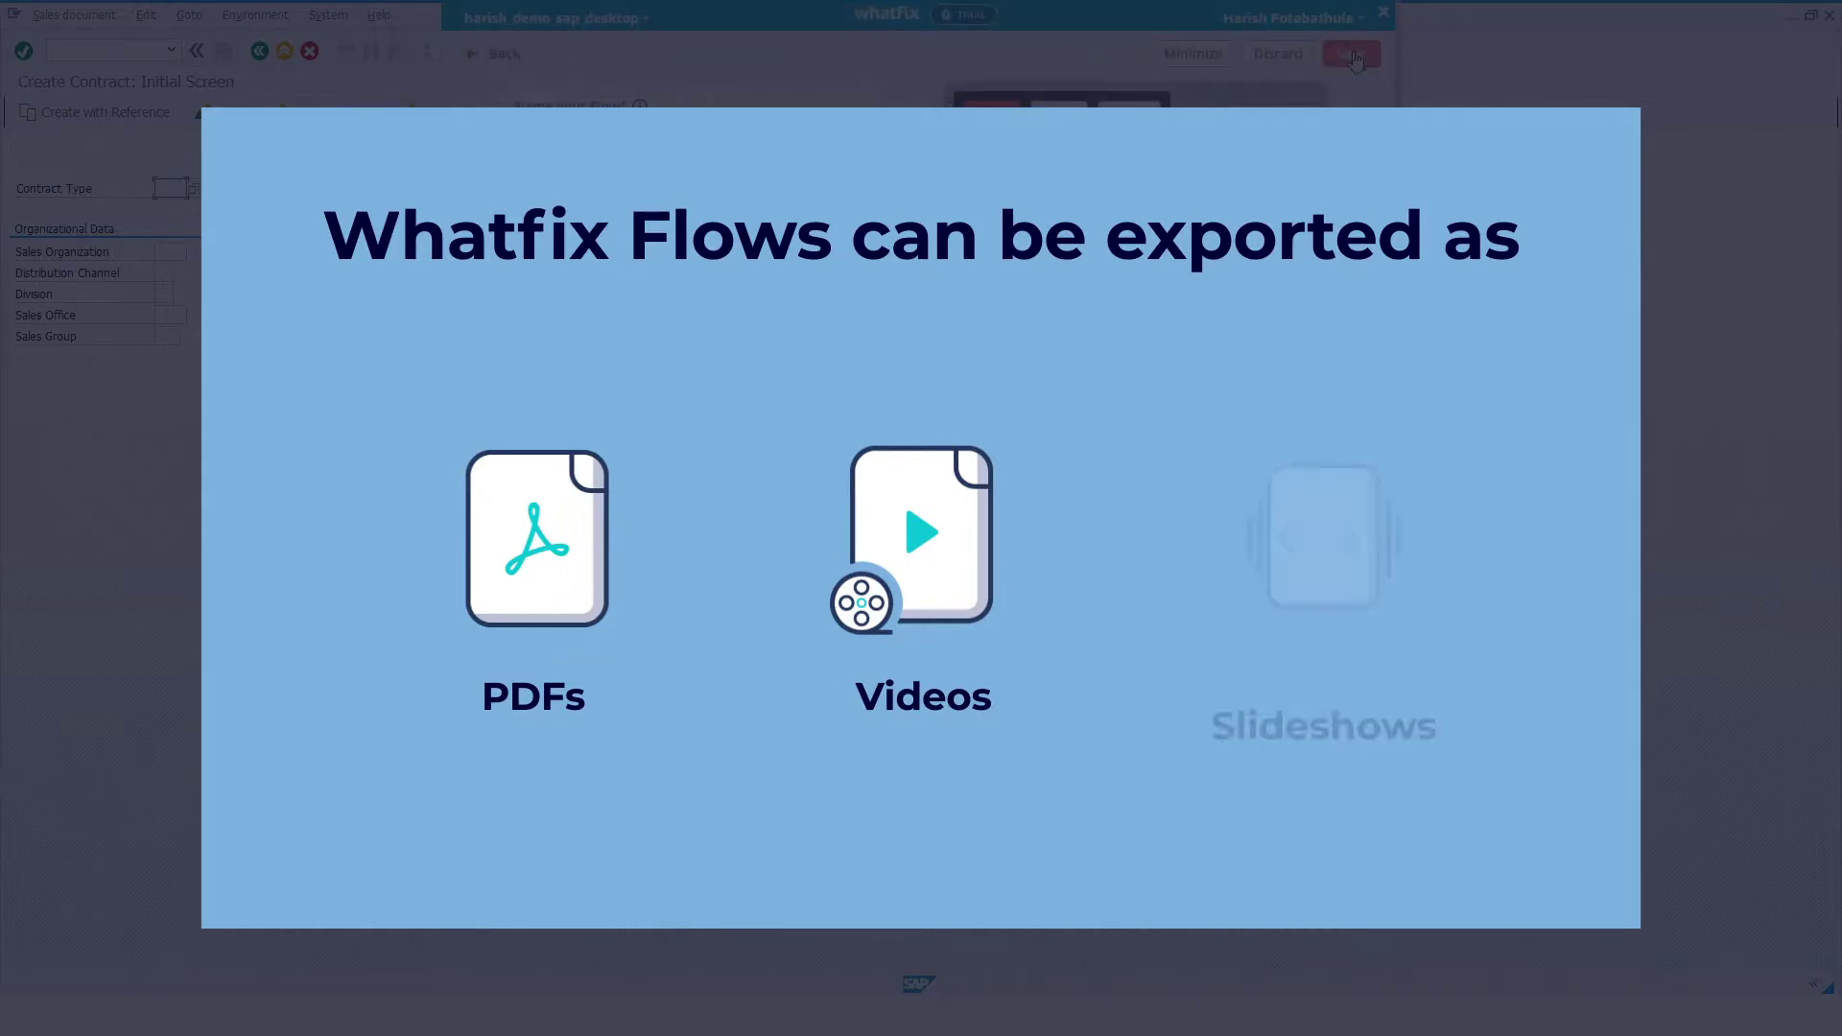
pyautogui.click(1353, 57)
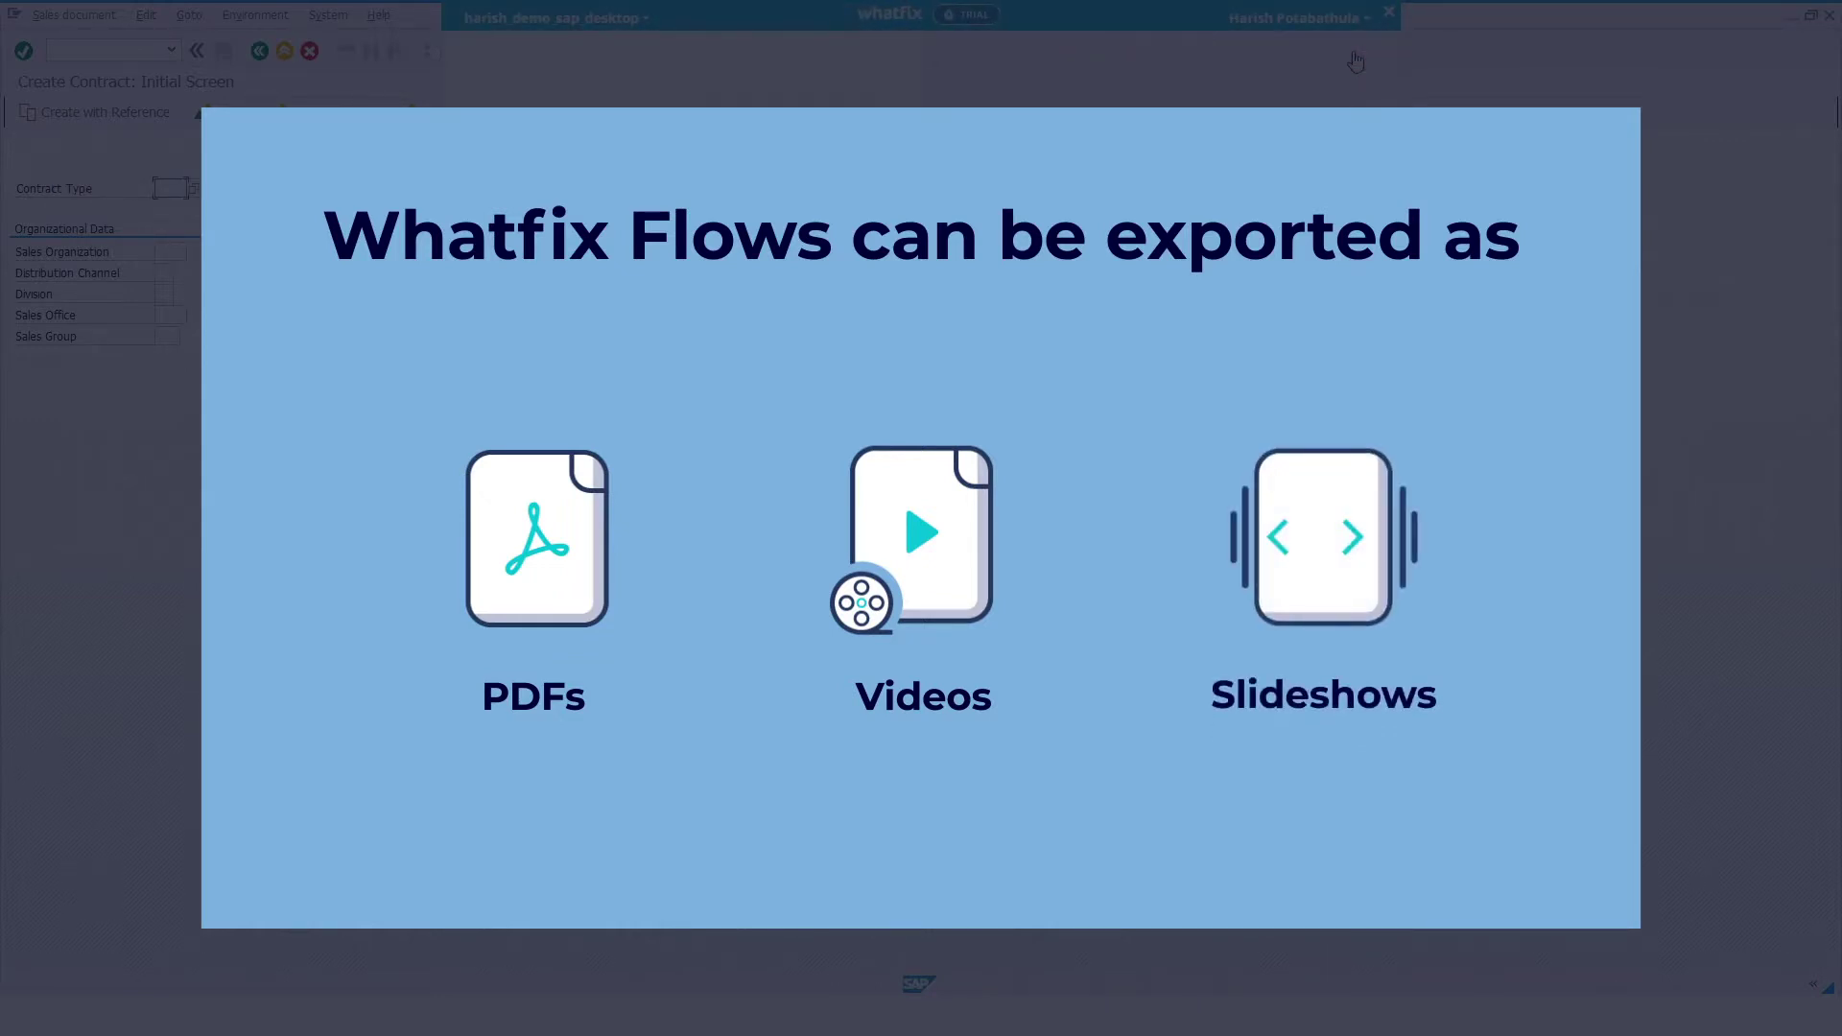